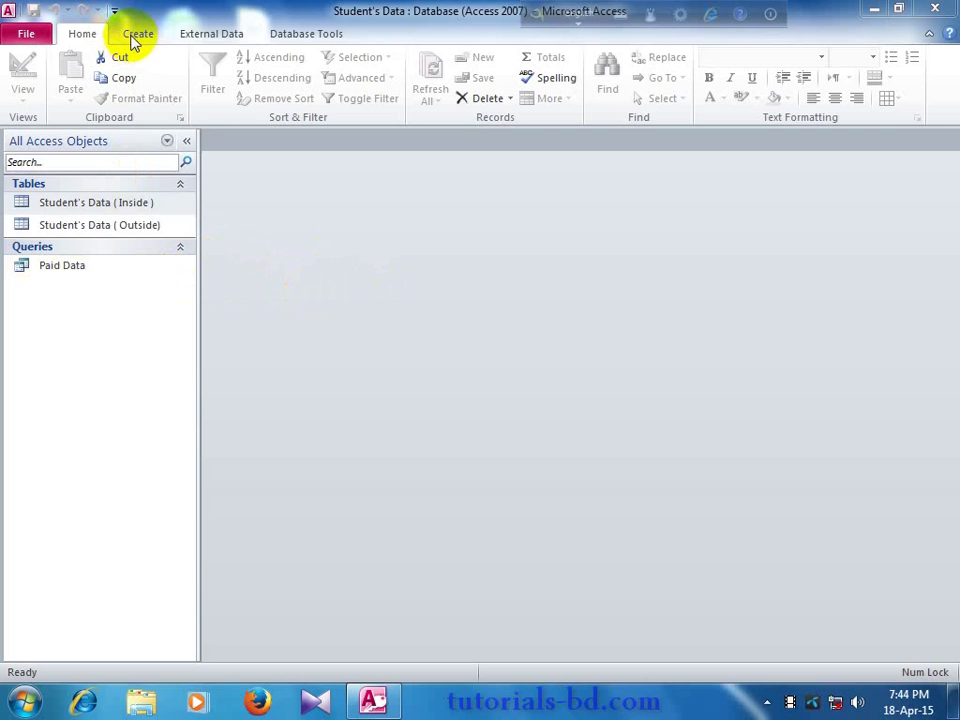
Open the Paid Data query and the Student's Data (Inside) and Student's Data (Outside) tables.
double_click(78, 270)
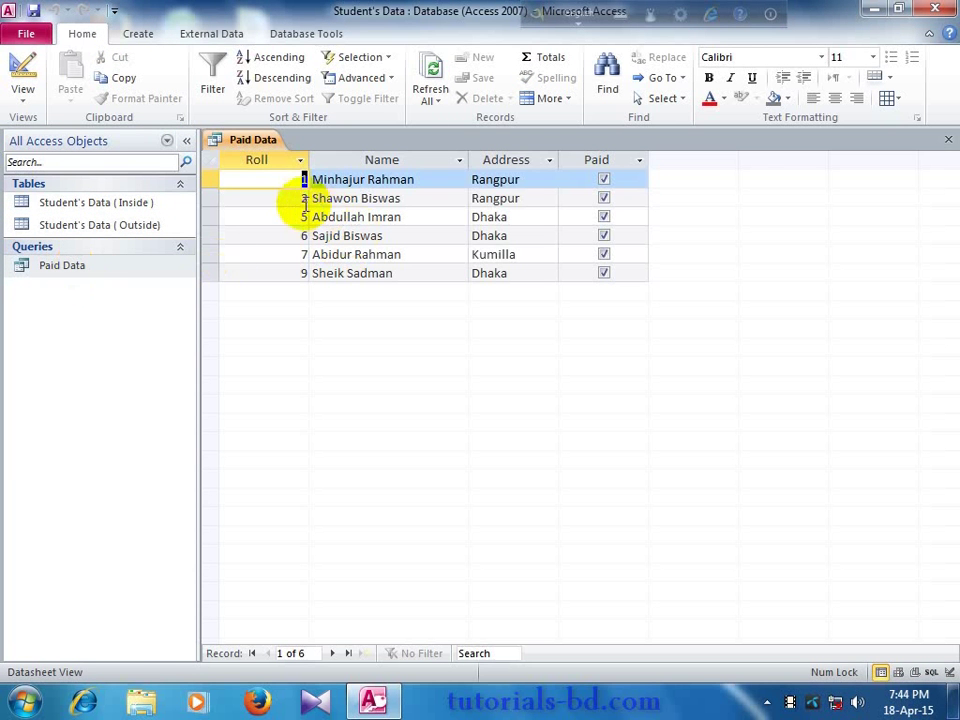
left_click(137, 205)
double_click(137, 205)
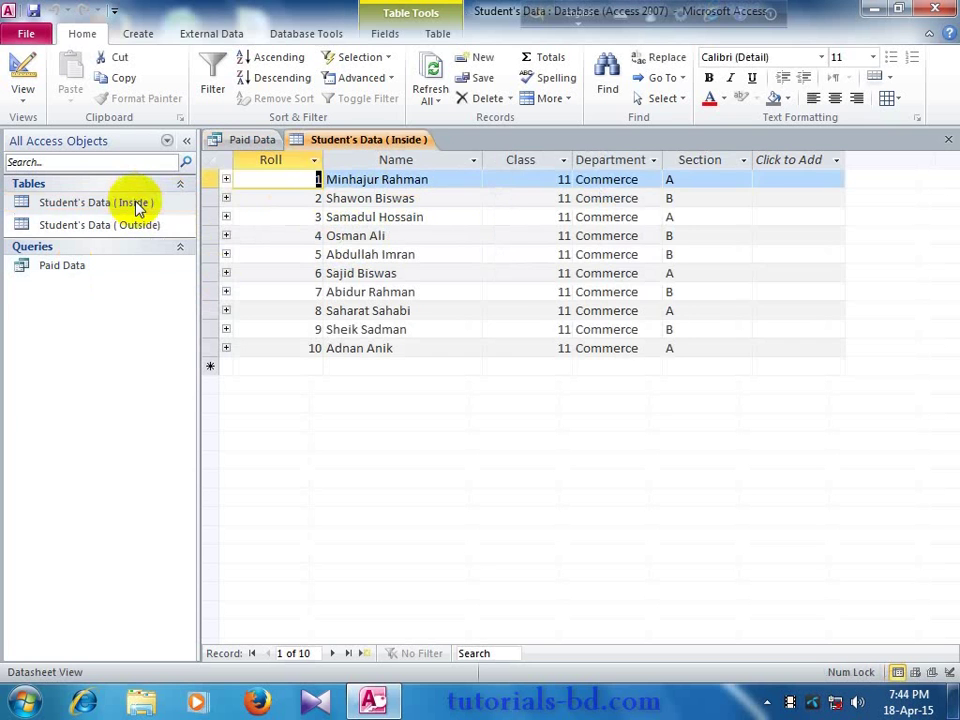
double_click(139, 224)
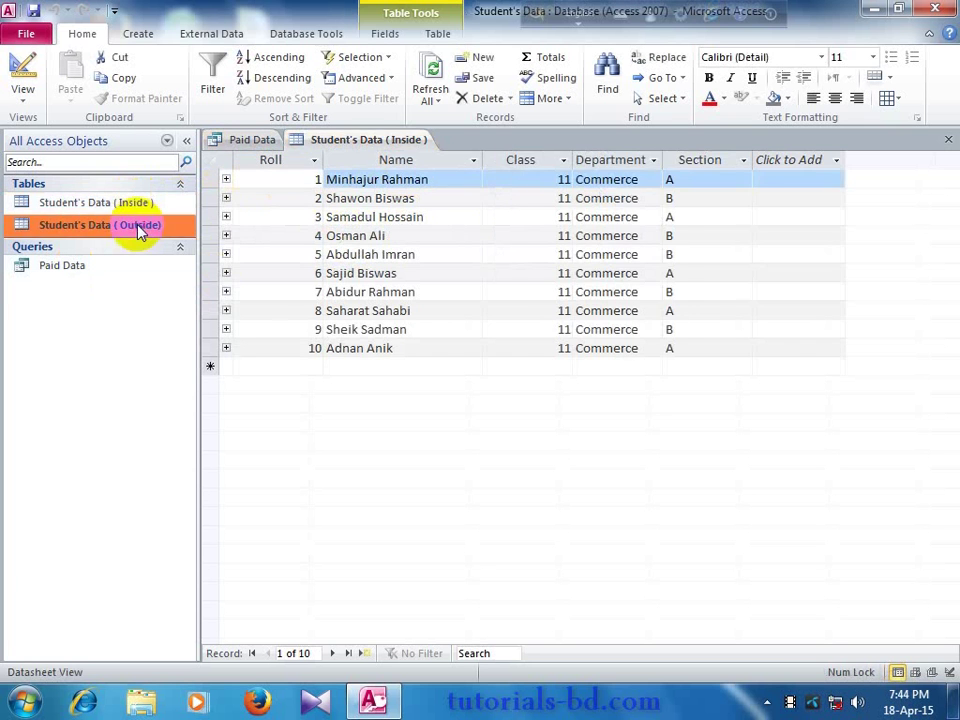
left_click(368, 140)
left_click(465, 140)
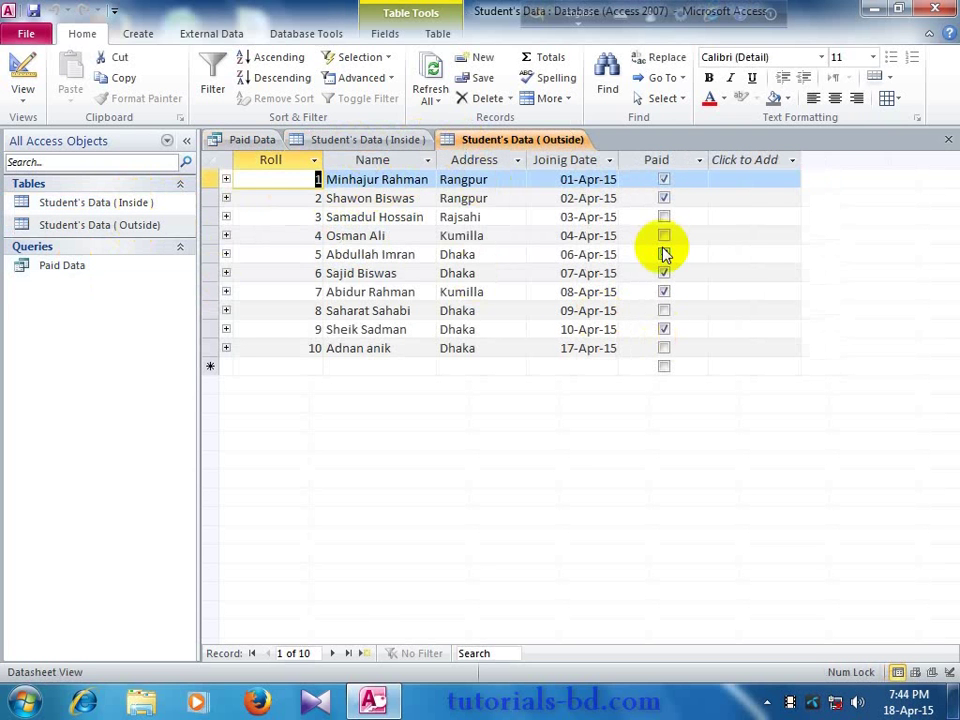
Compare the records of the Paid Data query with those in the two Student's Data tables.
left_click(250, 140)
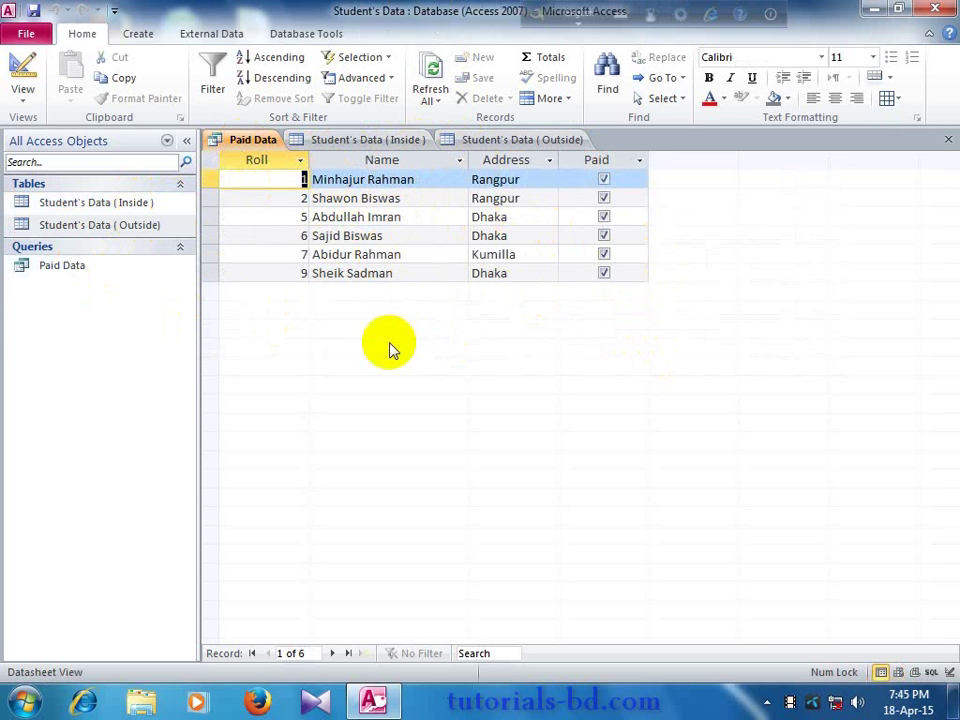
left_click(375, 139)
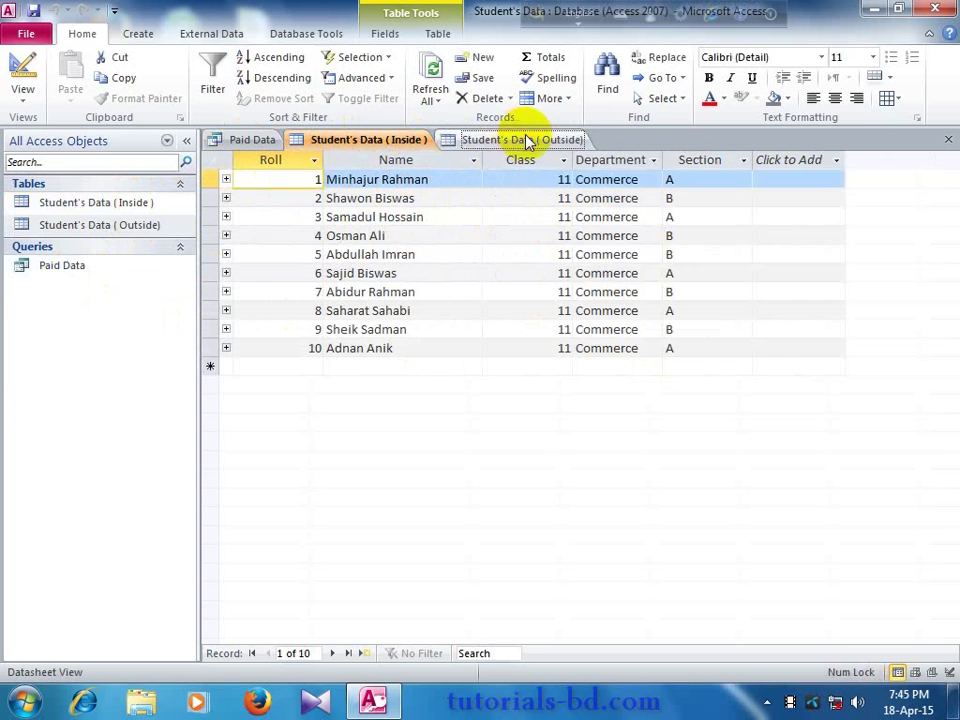
left_click(473, 141)
left_click(375, 139)
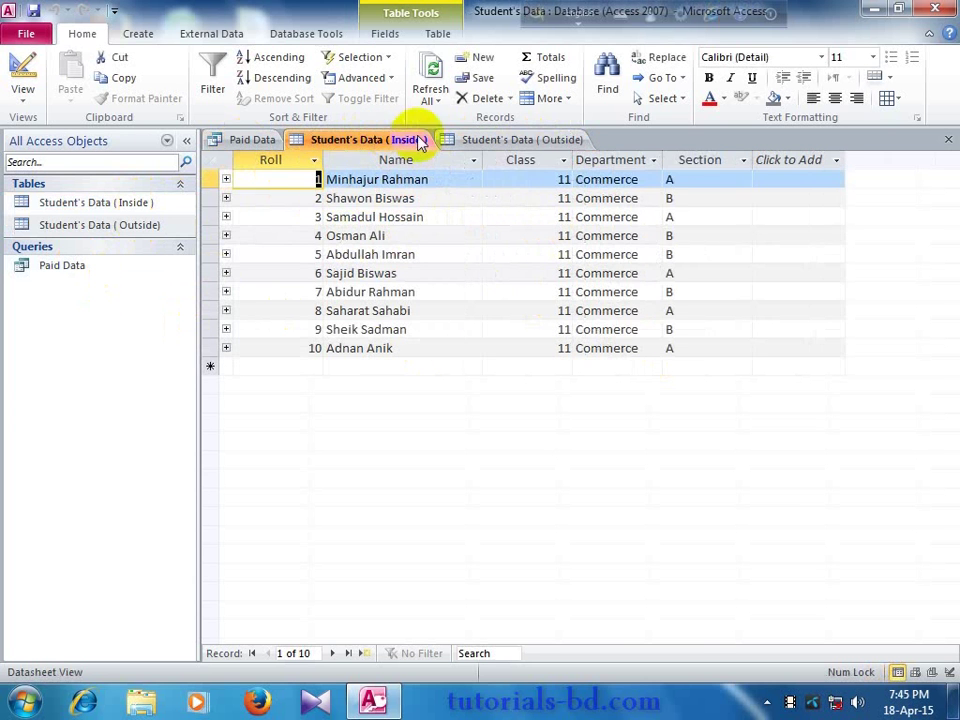
left_click(462, 140)
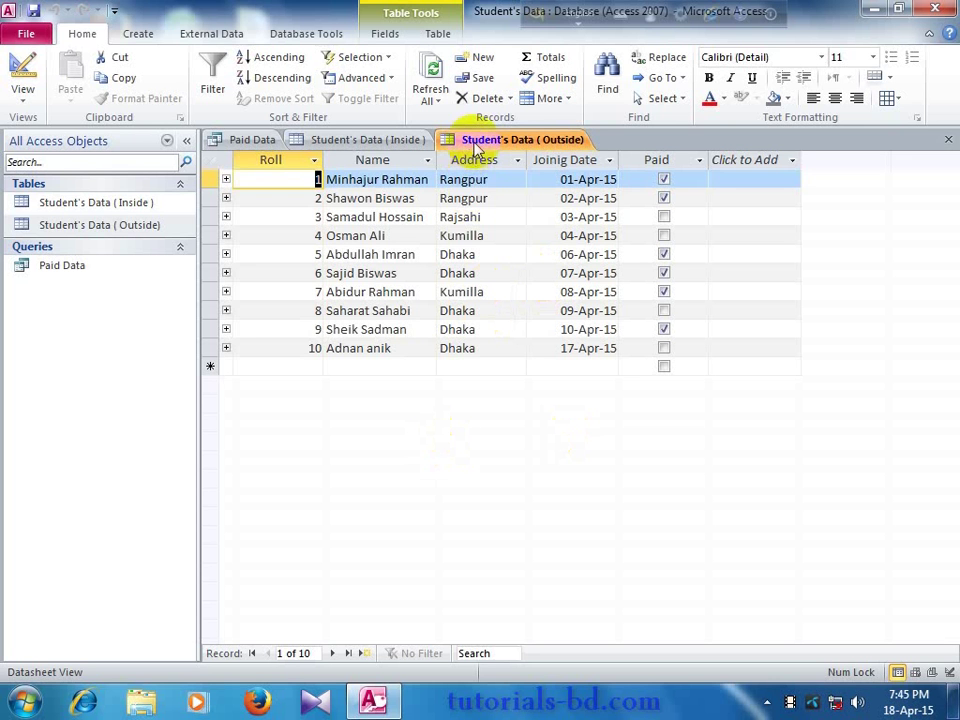
left_click(388, 145)
left_click(489, 141)
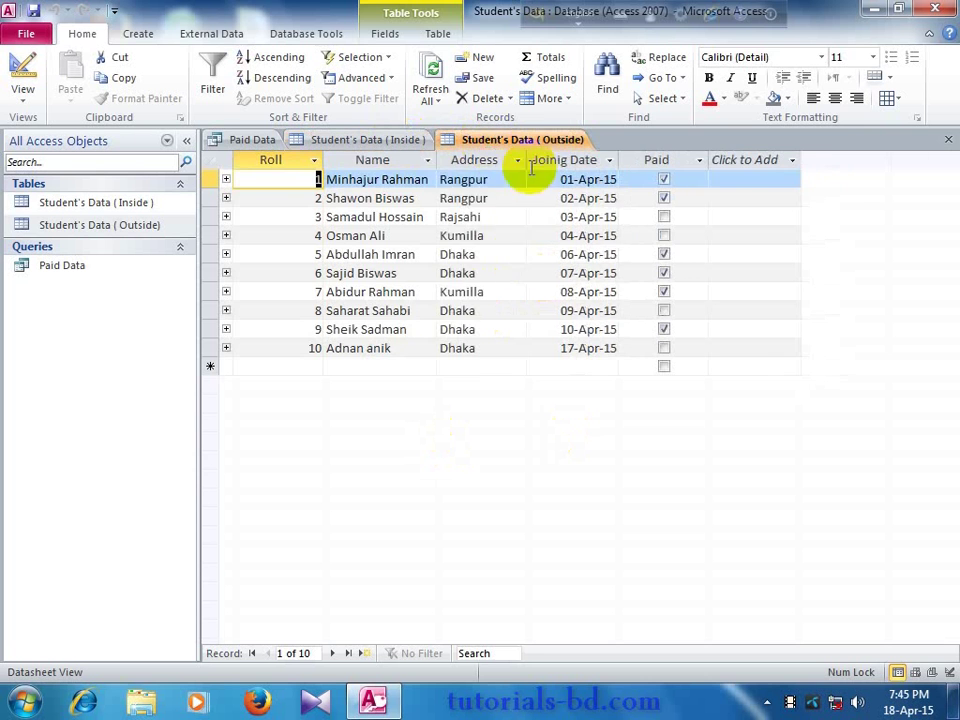
Create a basic report from the Paid Data query and close its Property Sheet.
left_click(252, 140)
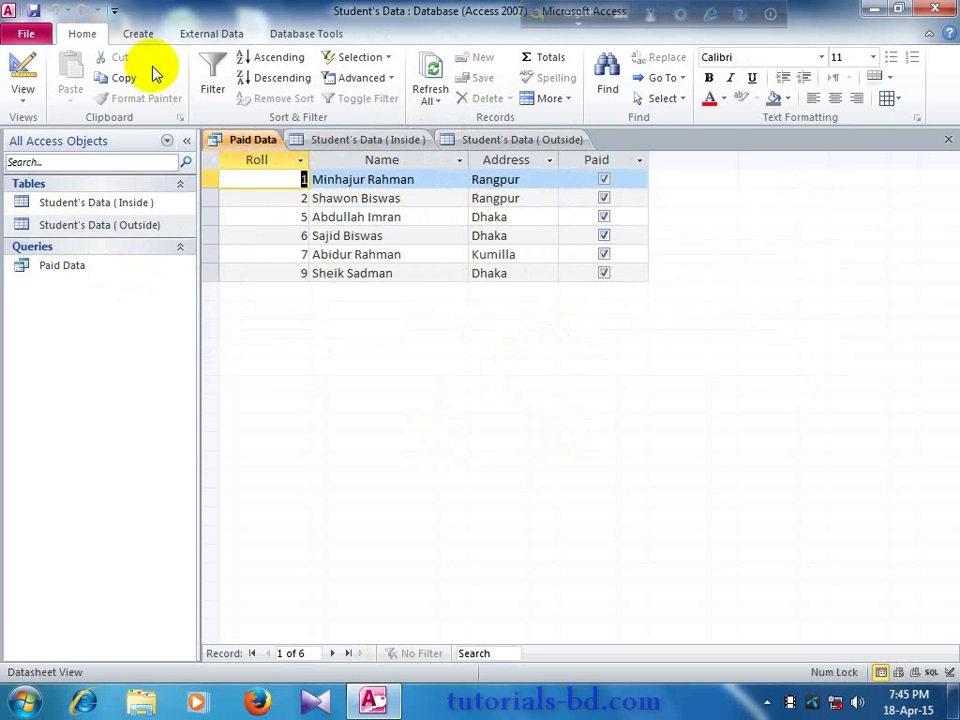
left_click(138, 36)
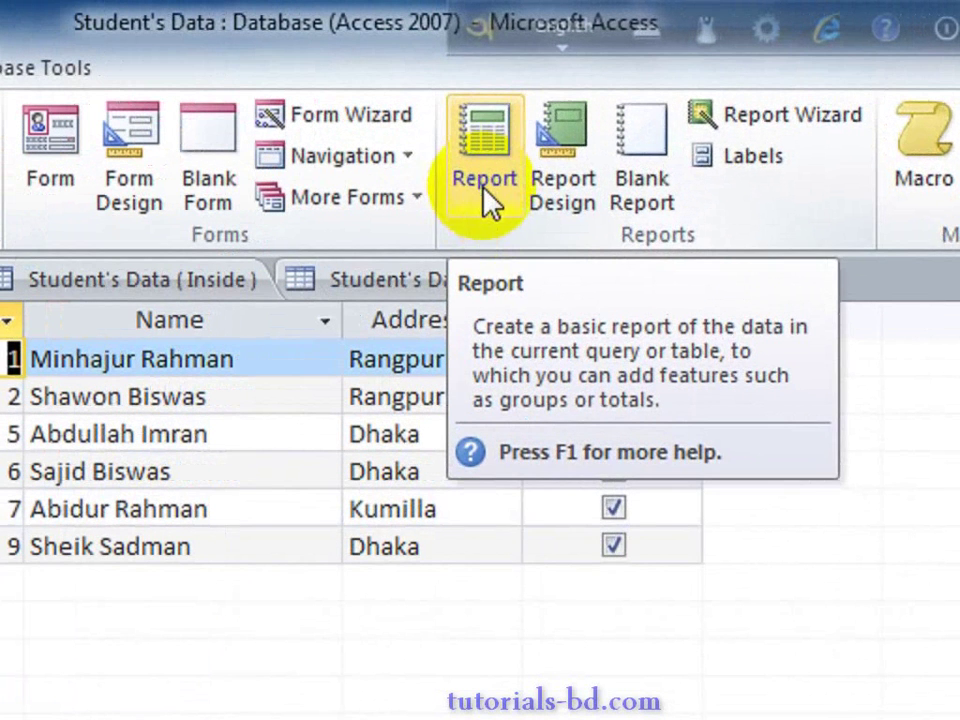
left_click(545, 88)
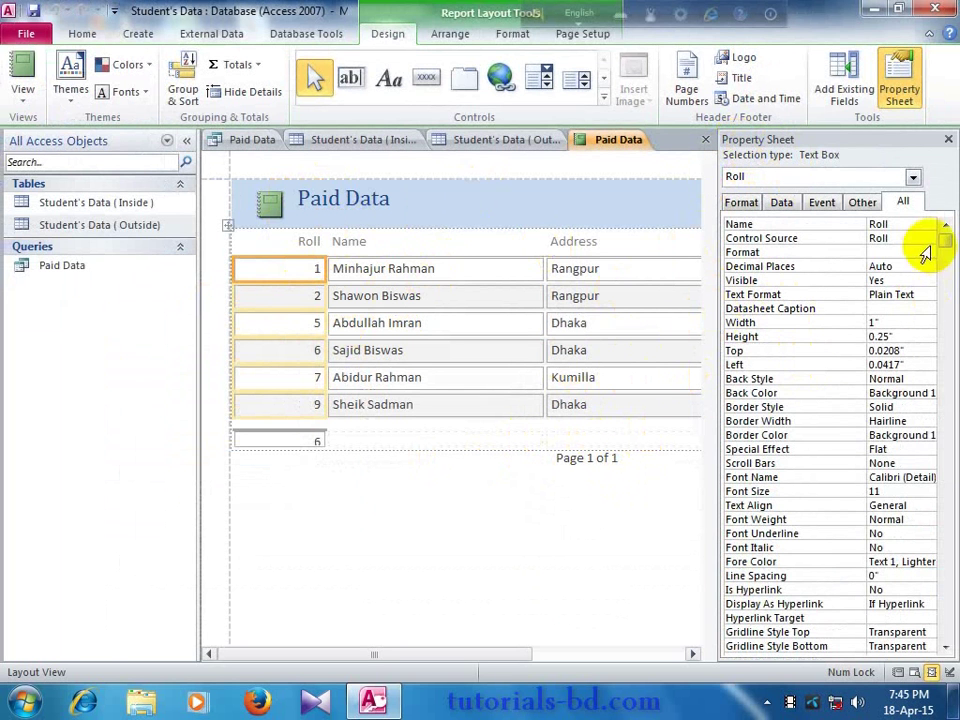
left_click_drag(945, 250, 948, 400)
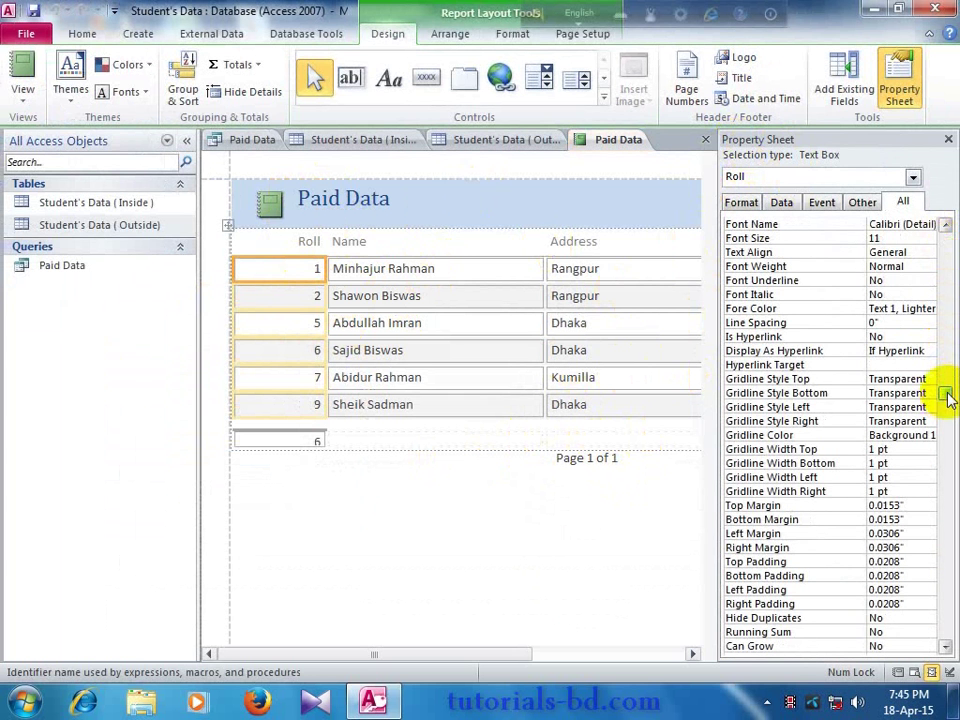
left_click(948, 143)
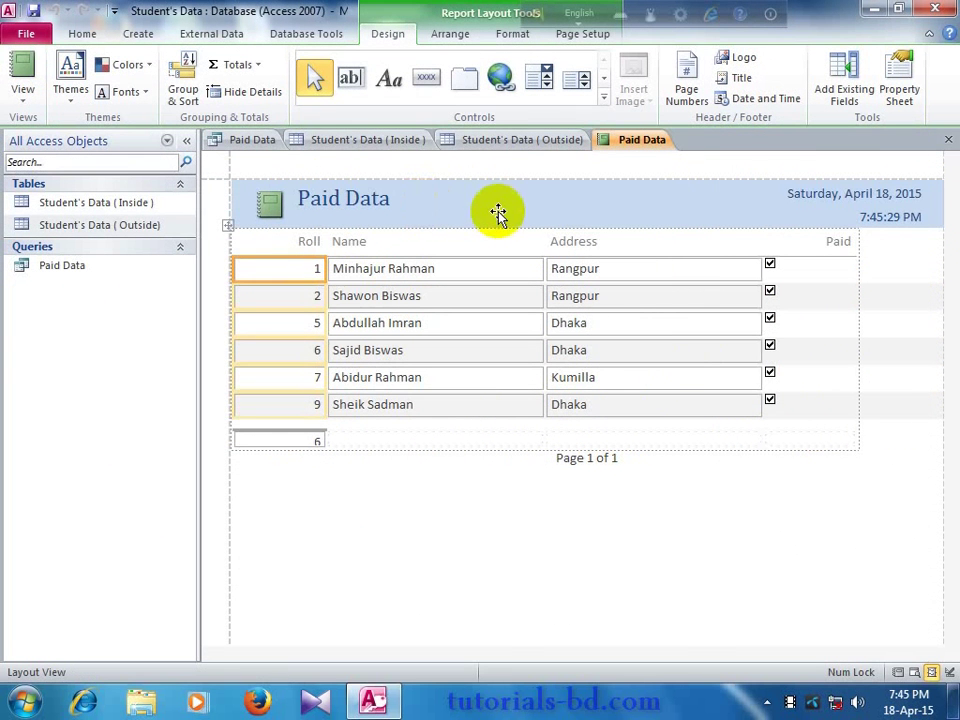
Delete the record count total and its line below the Roll column of the report.
left_click(303, 443)
key("Delete")
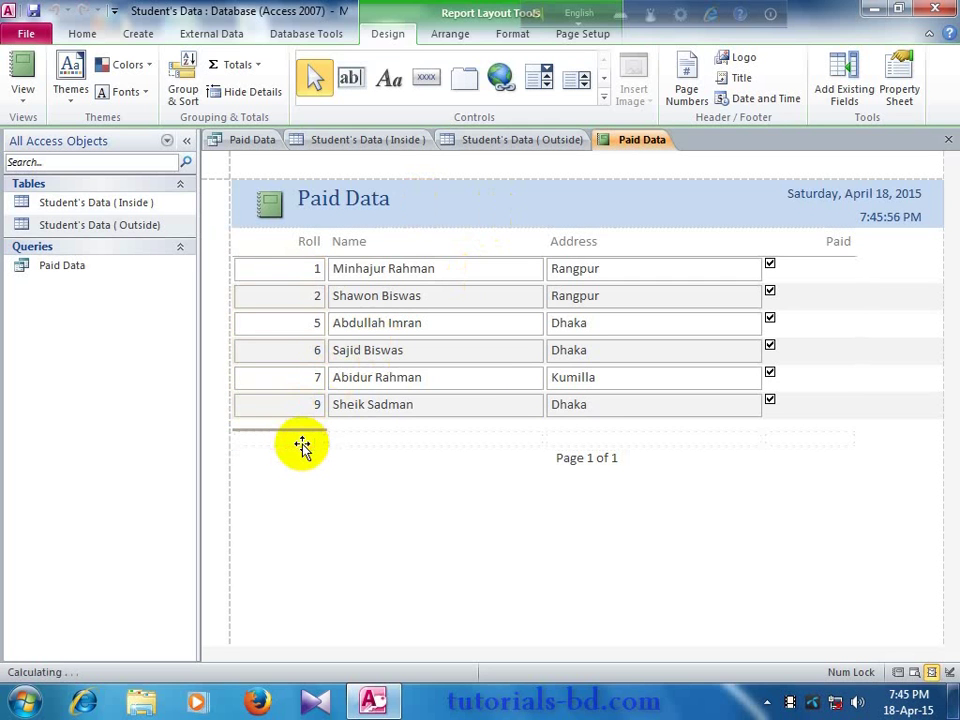
key("Delete")
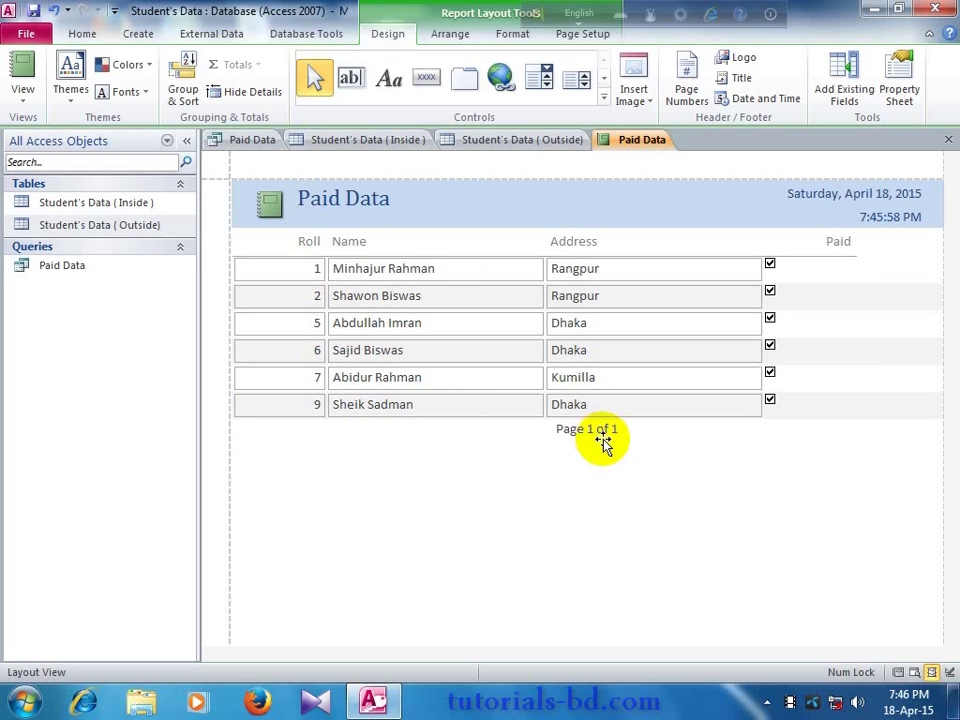
Delete the page number below the report's records.
left_click(679, 103)
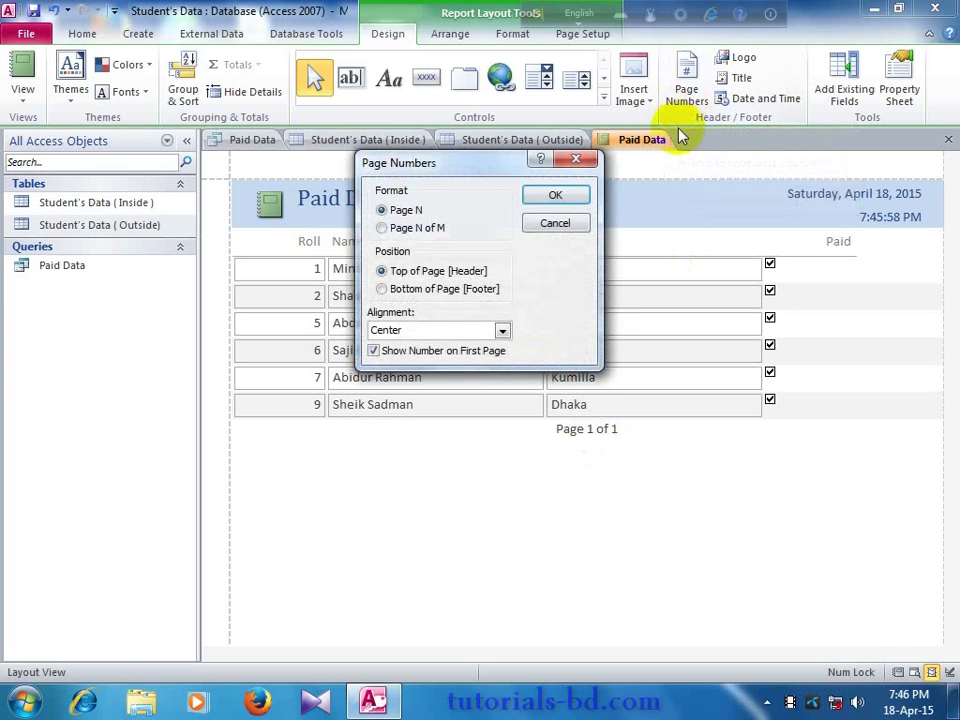
left_click(548, 223)
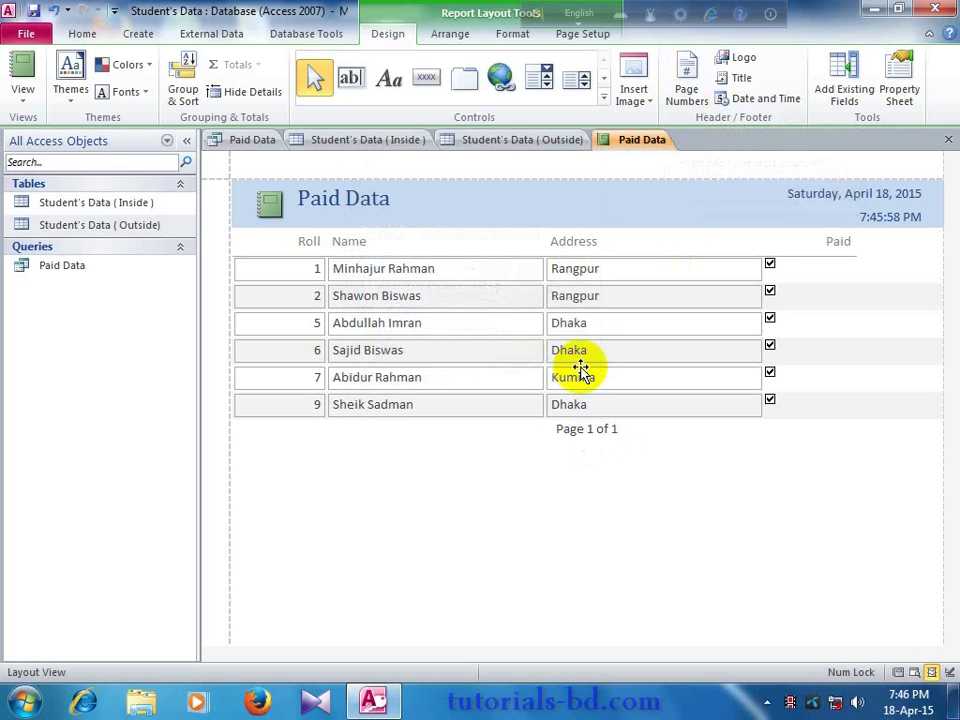
left_click(586, 430)
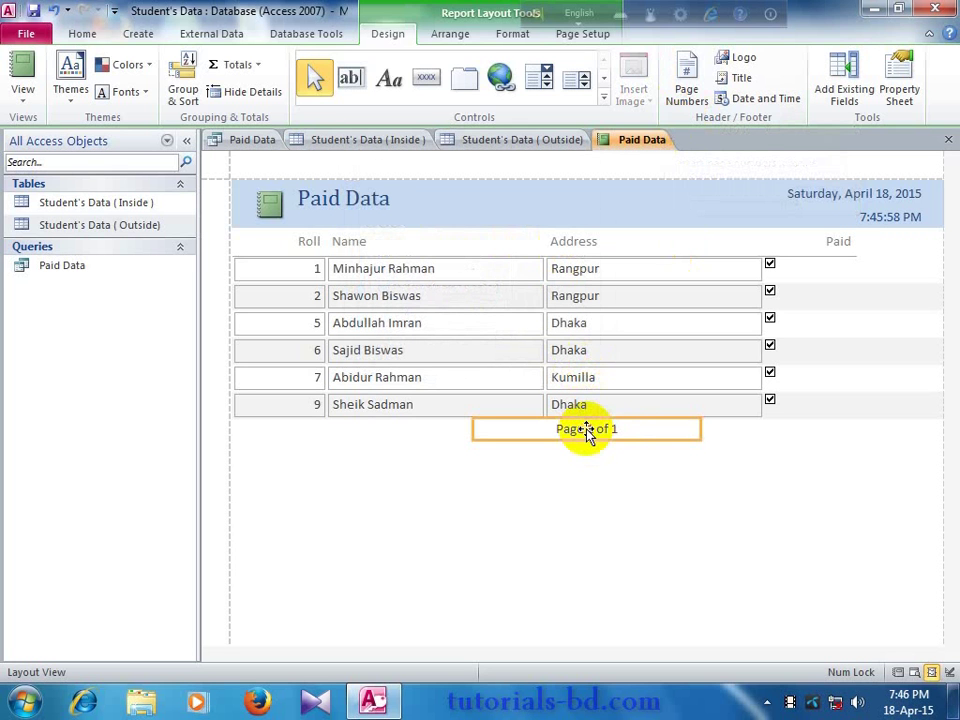
key("Delete")
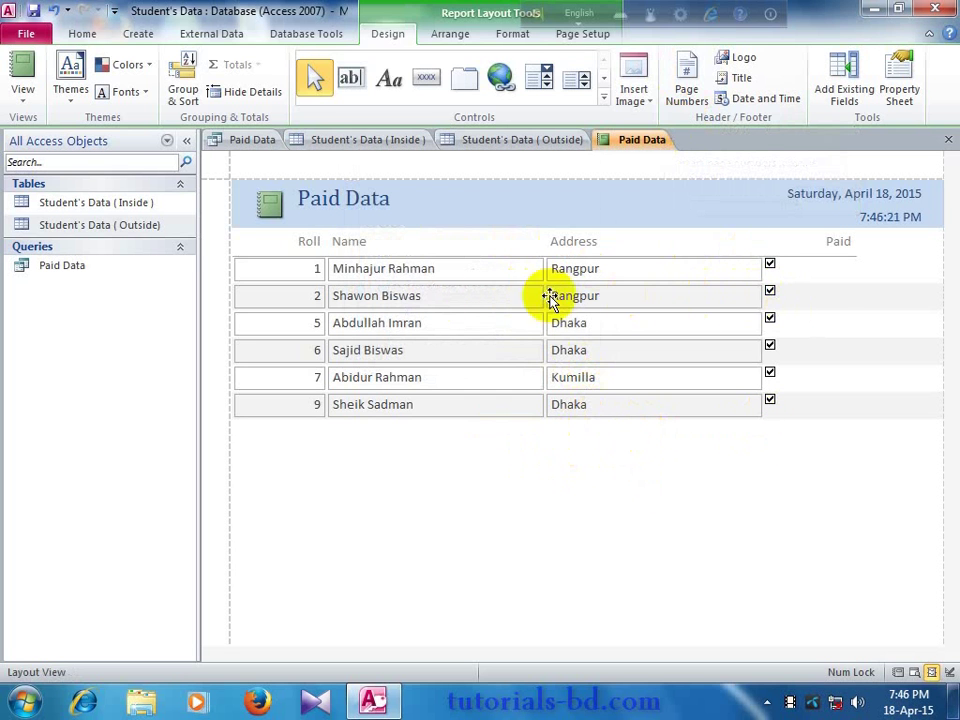
Narrow the report's Paid column to little more than the width of its check boxes.
left_click(826, 305)
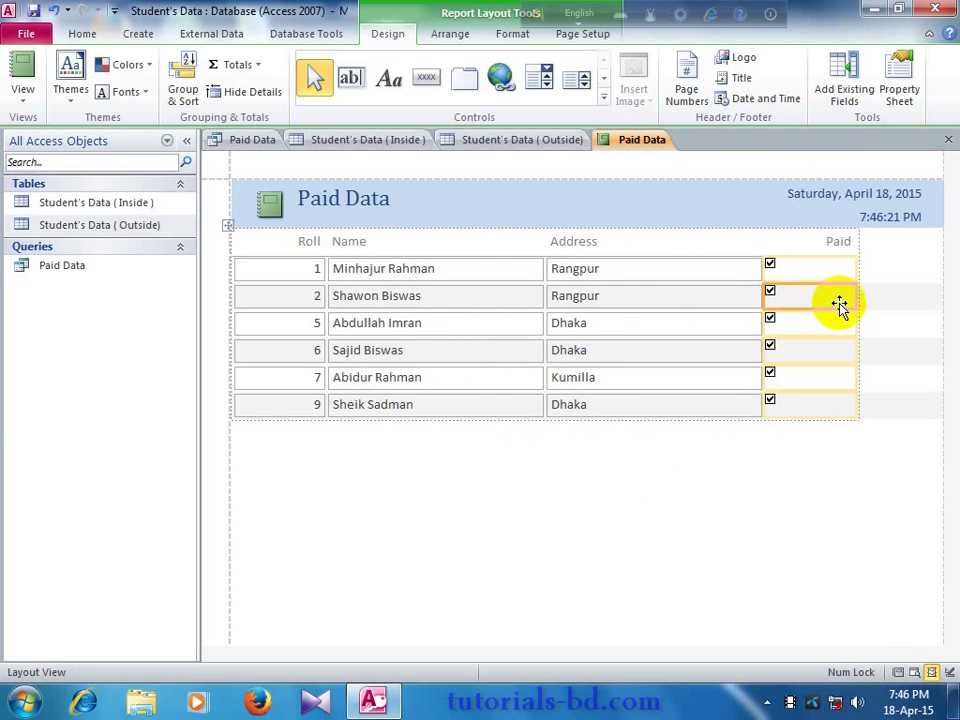
left_click_drag(856, 299, 800, 299)
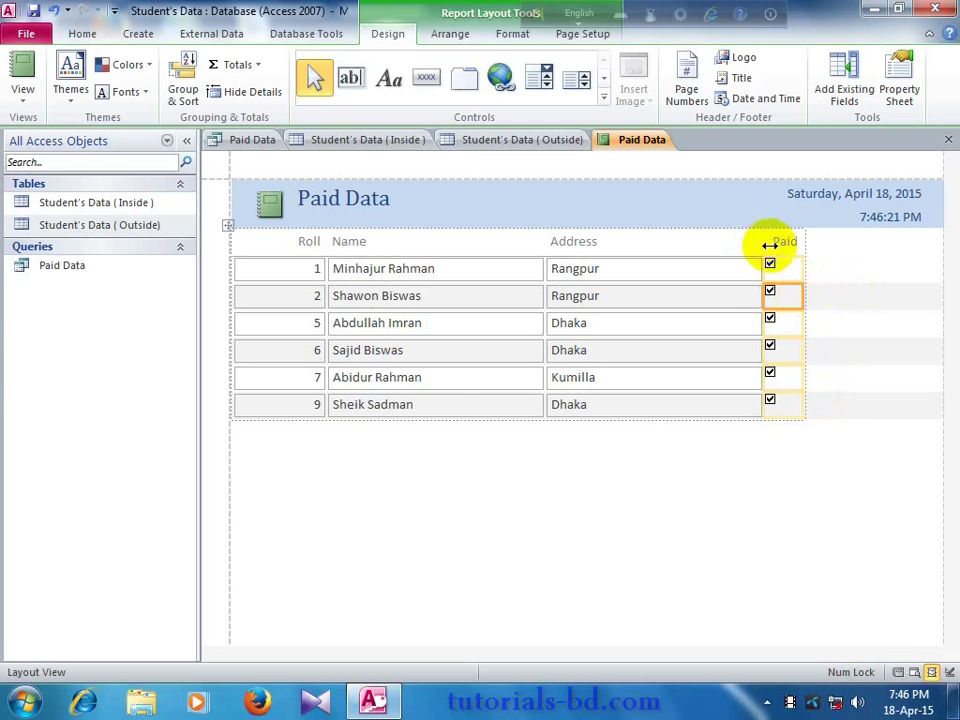
left_click_drag(805, 290, 761, 295)
left_click(758, 296)
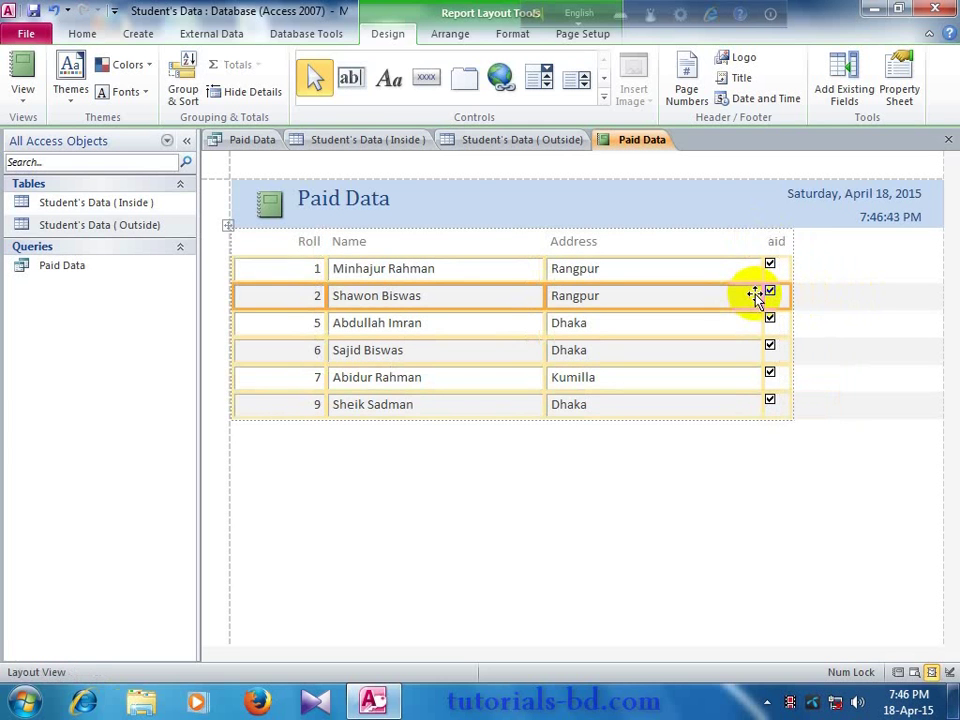
left_click(495, 480)
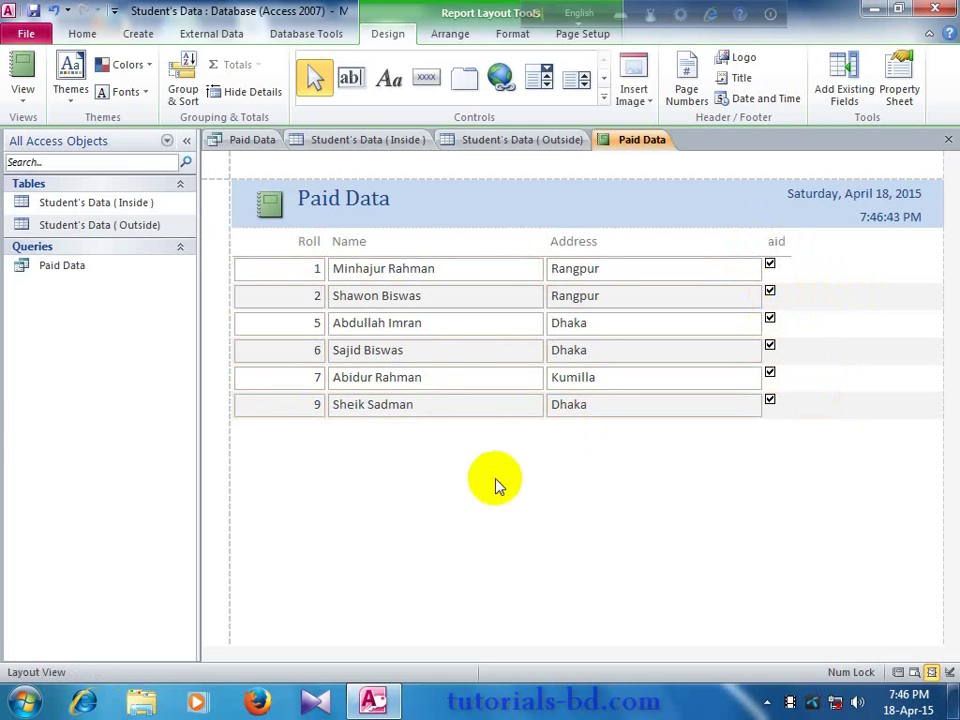
Narrow the report's Roll column slightly and its Name column to about half its width.
left_click(320, 268)
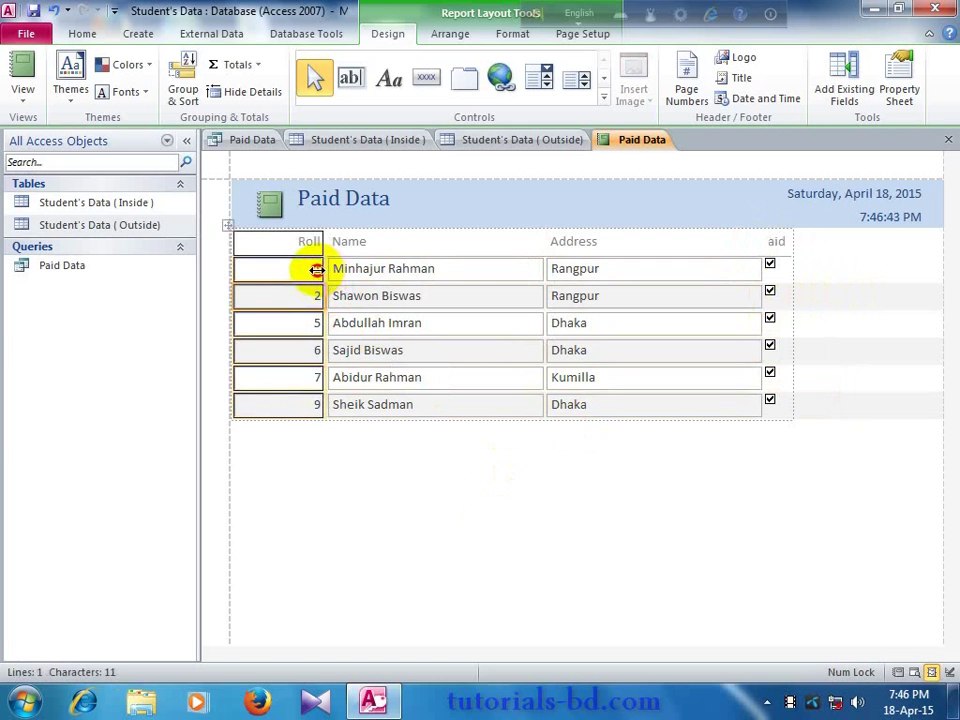
left_click_drag(316, 269, 293, 270)
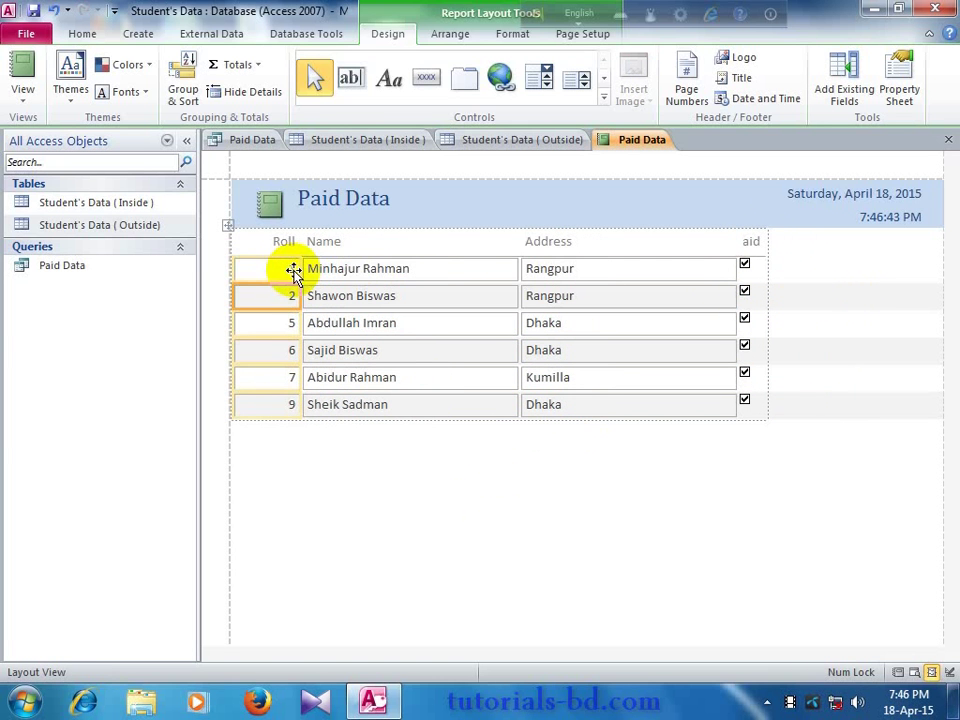
left_click(489, 274)
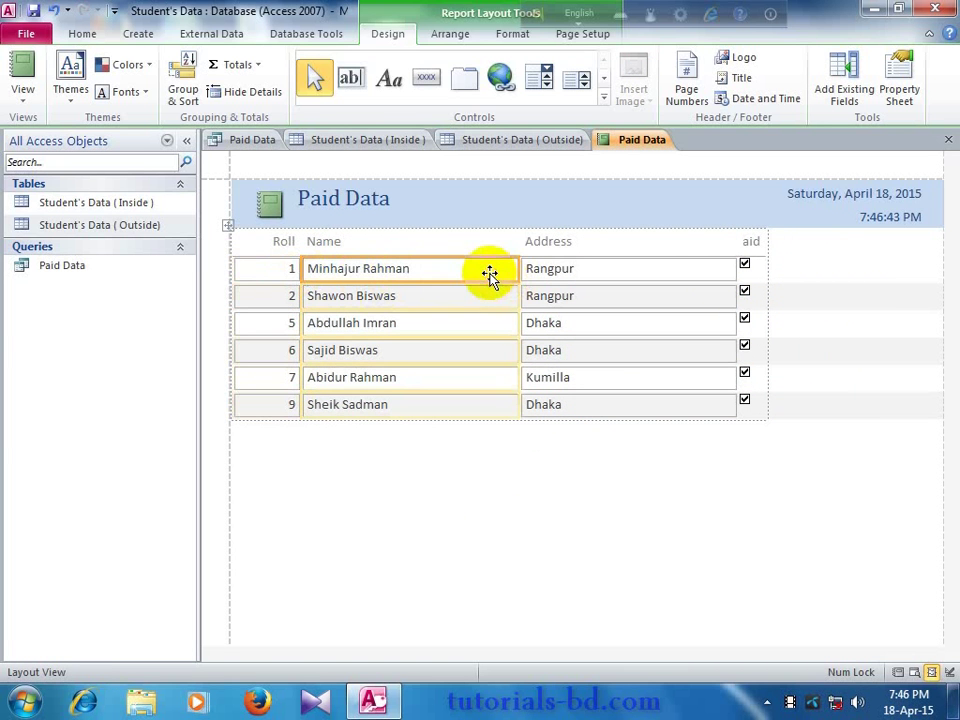
left_click(478, 252)
left_click(486, 270)
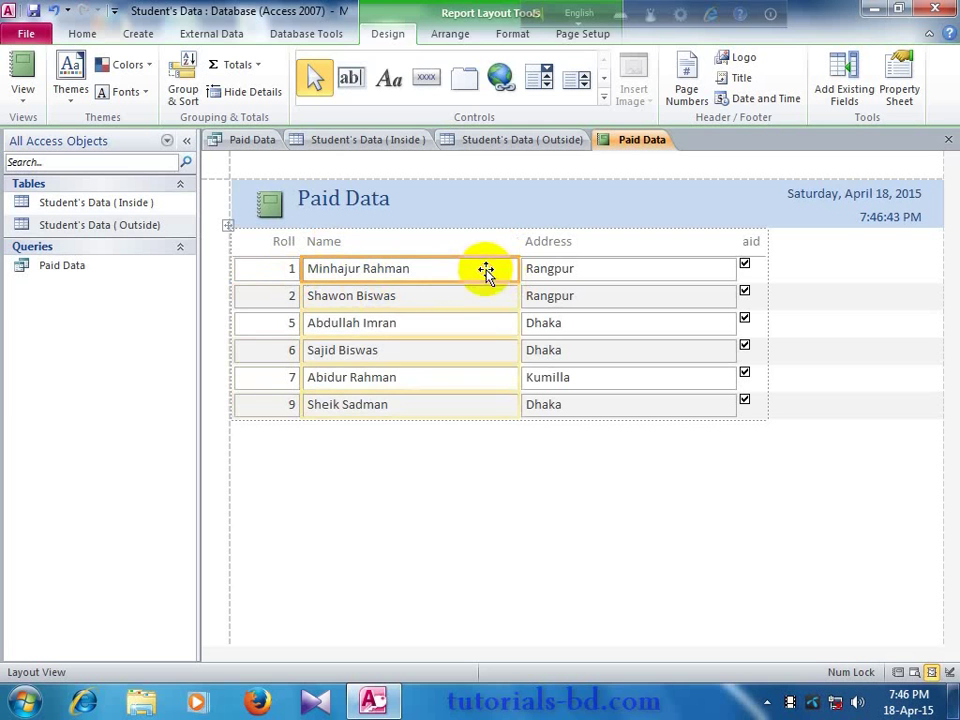
left_click_drag(517, 272, 405, 272)
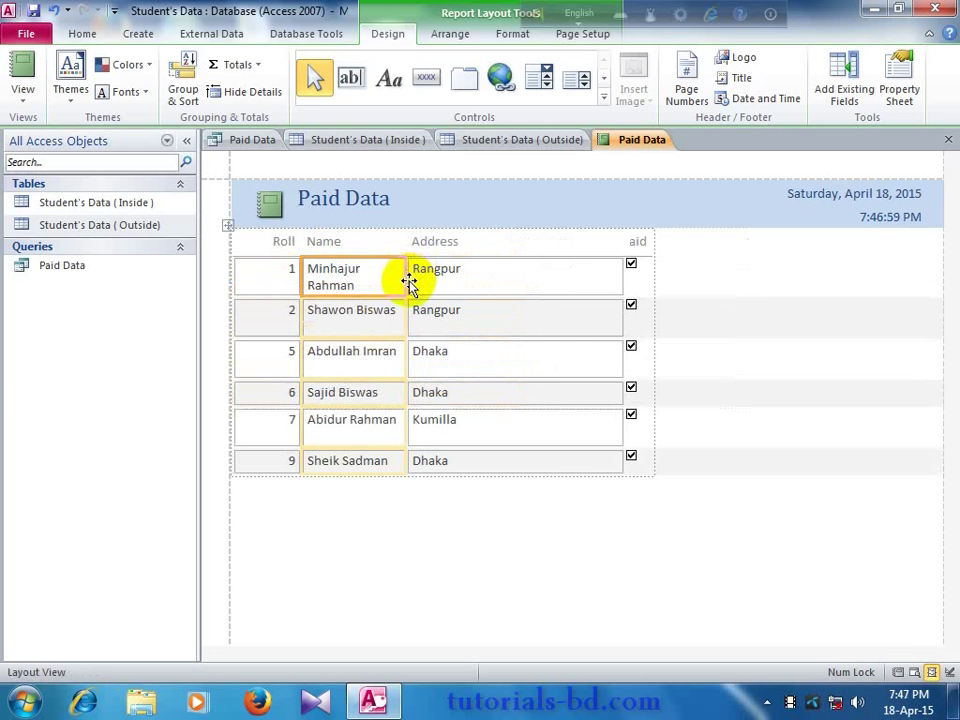
Narrow the report's Address column to about half its width.
left_click(594, 285)
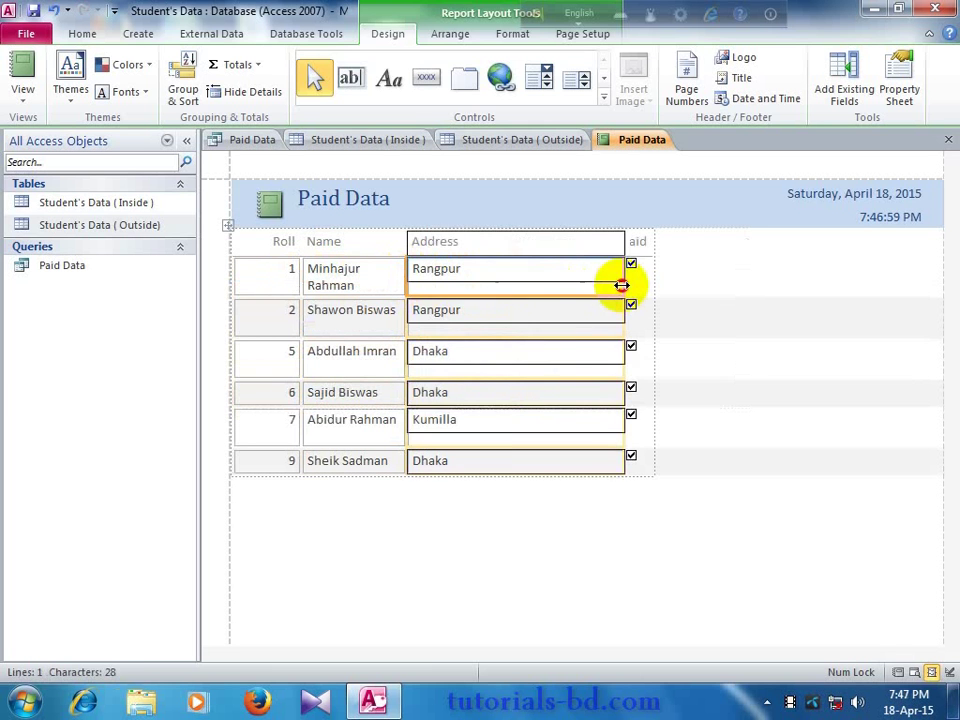
left_click_drag(621, 285, 511, 284)
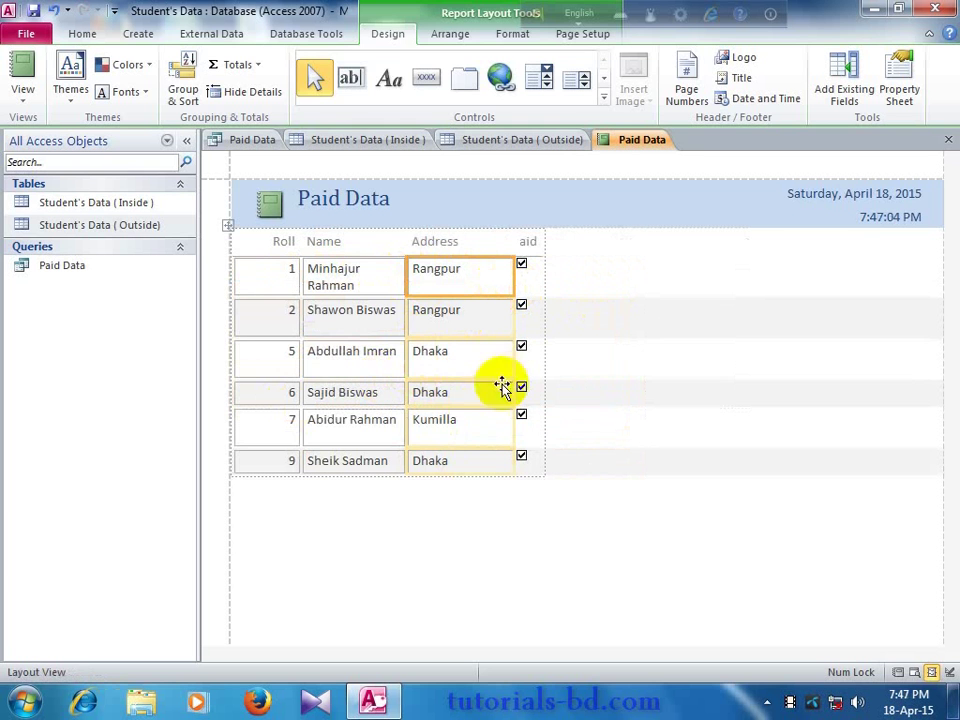
left_click(490, 507)
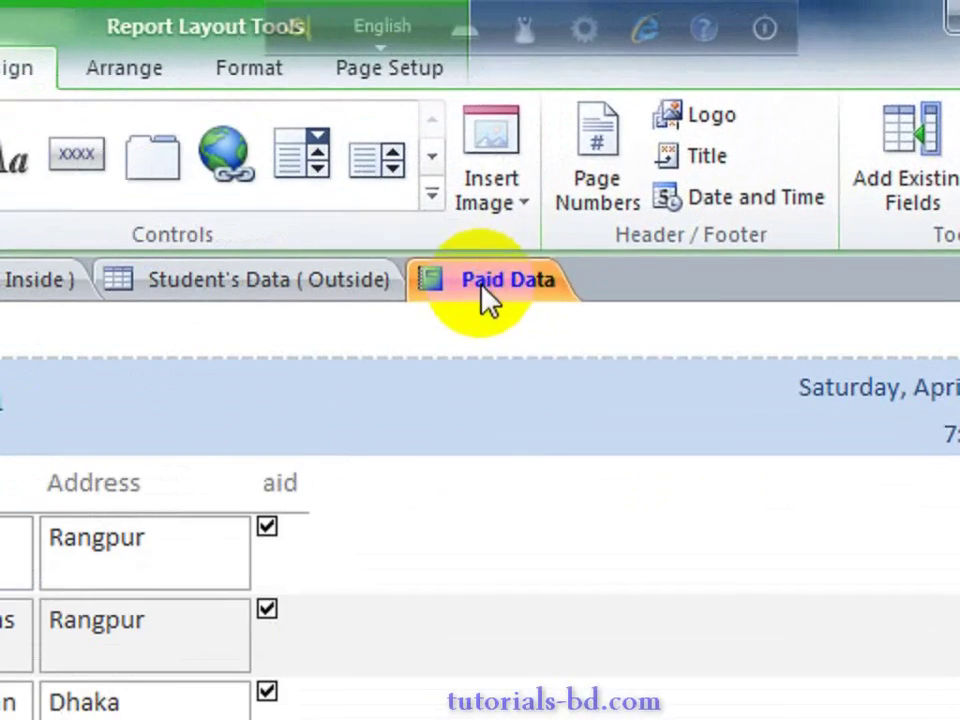
Switch the Paid Data report to Design View and extend the Report Footer section to about a third of an inch high.
right_click(481, 281)
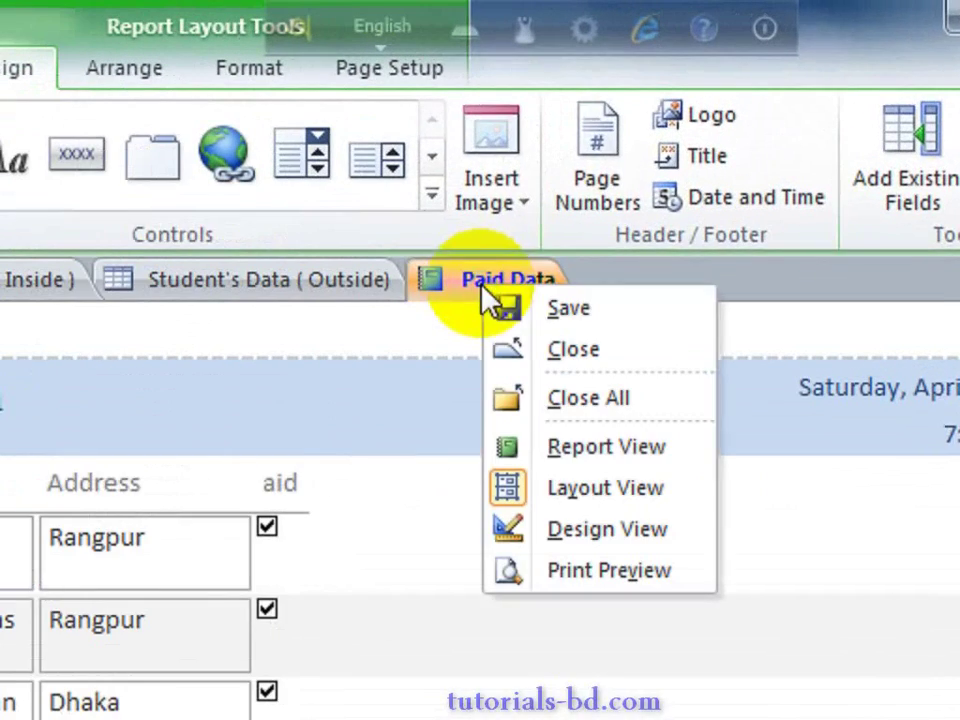
left_click(553, 533)
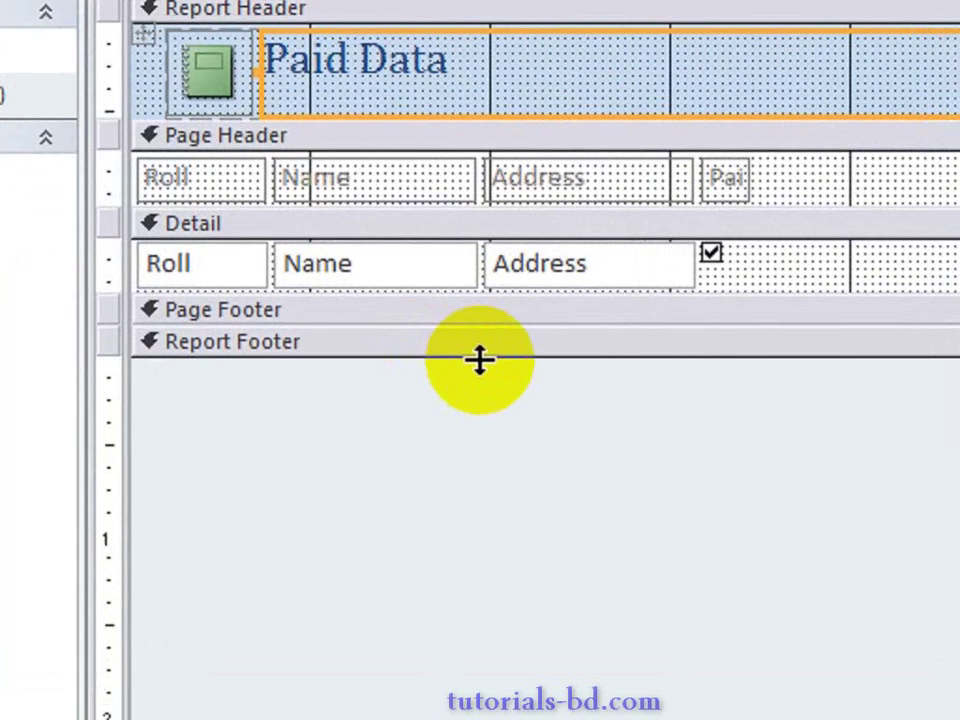
left_click_drag(397, 358, 397, 371)
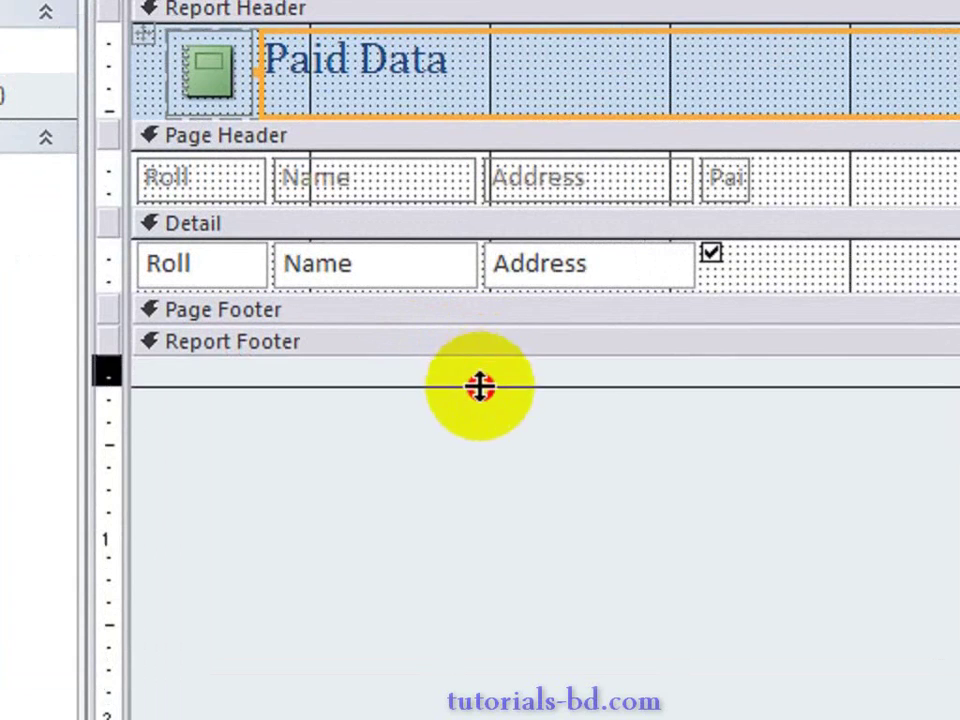
left_click_drag(480, 387, 482, 415)
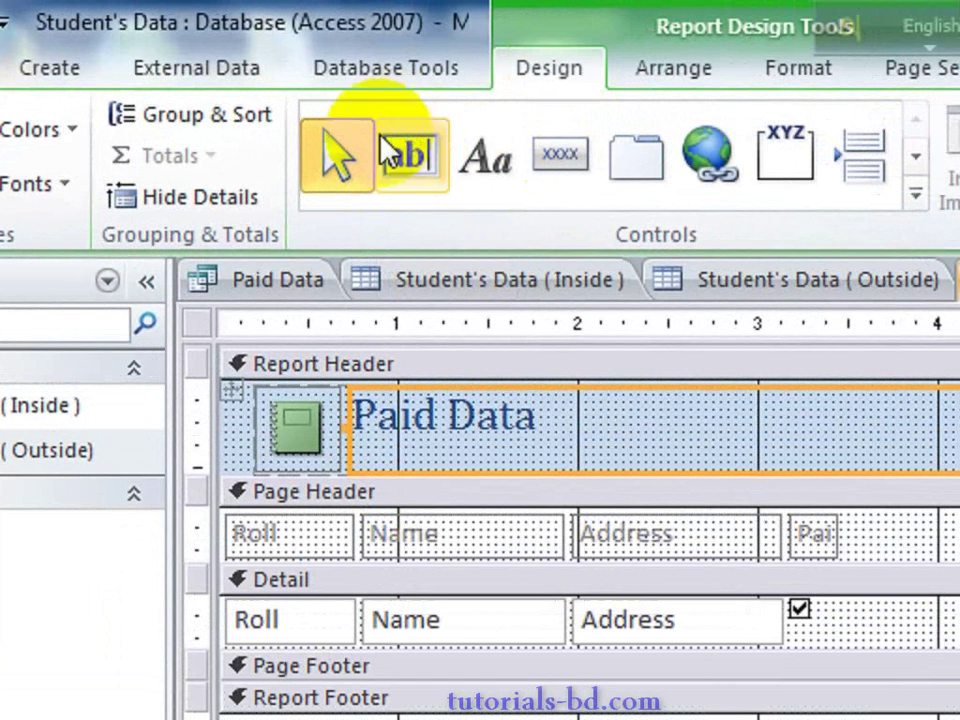
Try out a text box about 1.2 inches wide in the Report Footer, with the sample text asda.
left_click(411, 160)
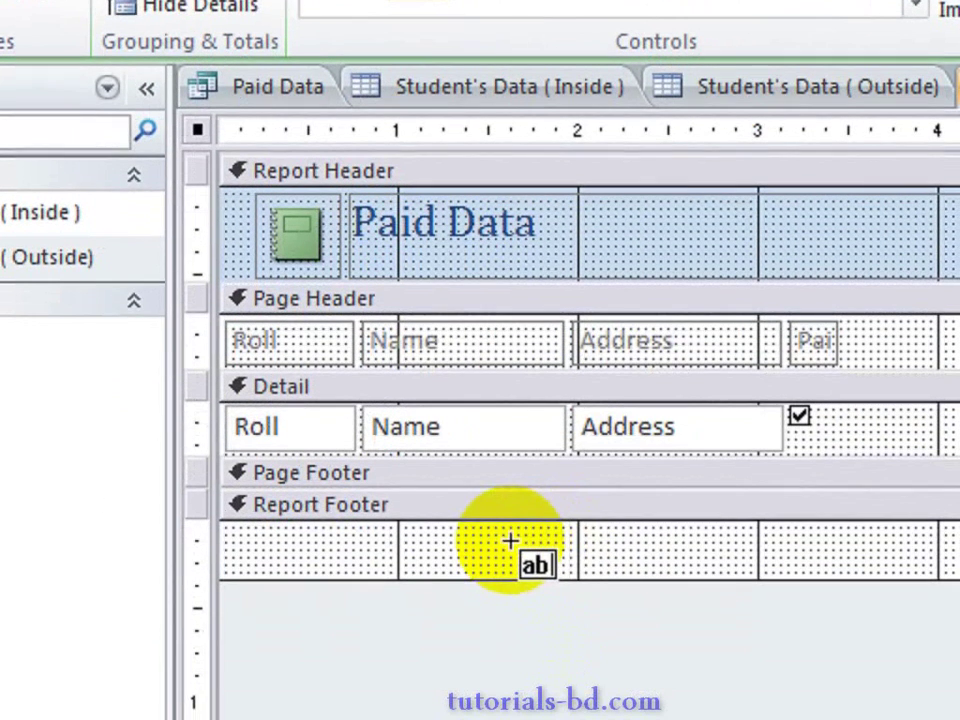
mouse_move(508, 540)
left_mouse_down()
mouse_move(645, 546)
mouse_move(722, 575)
left_mouse_up()
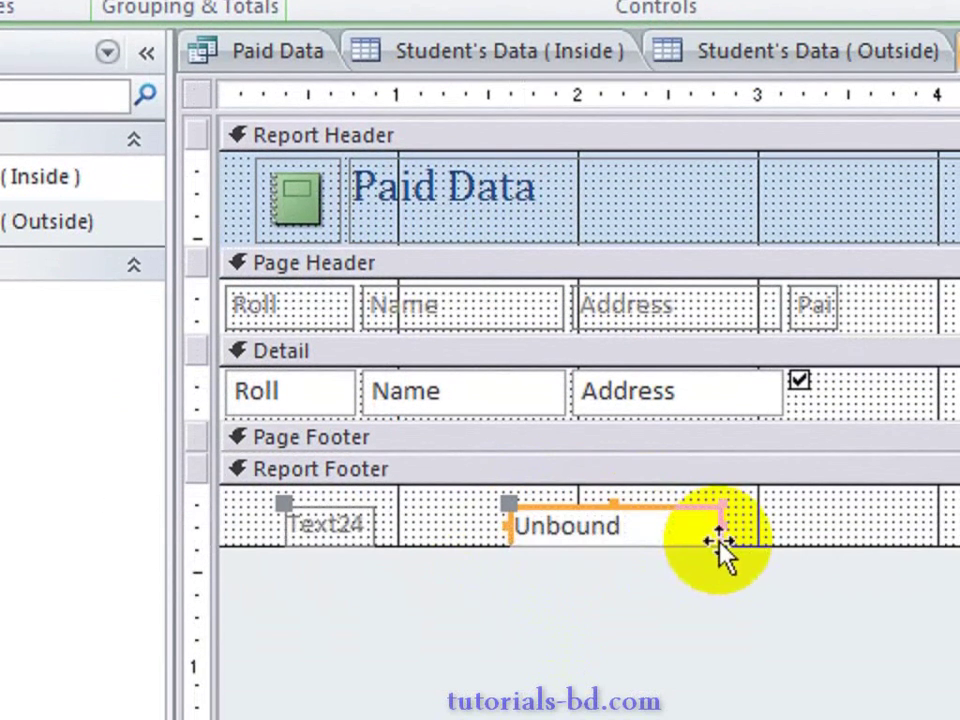
left_click(575, 539)
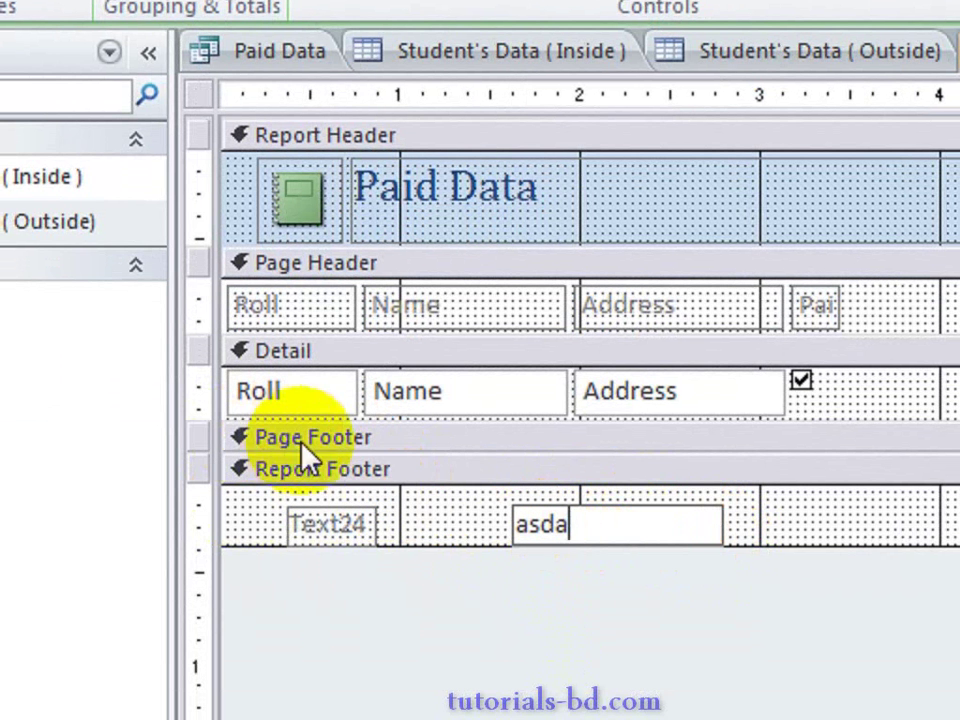
key("BackSpace")
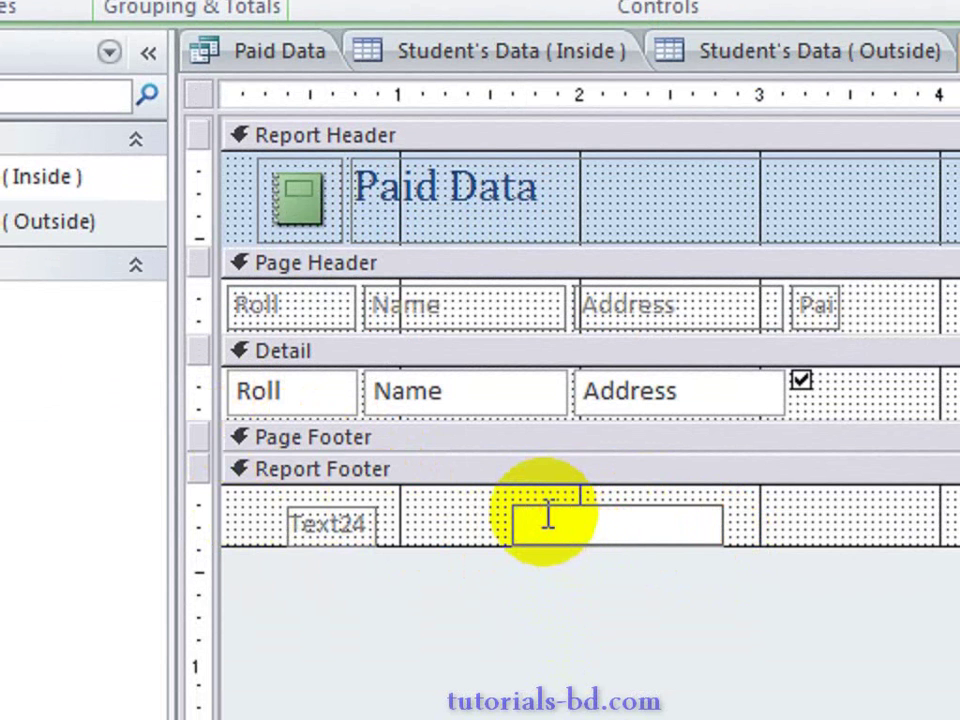
left_click(551, 516)
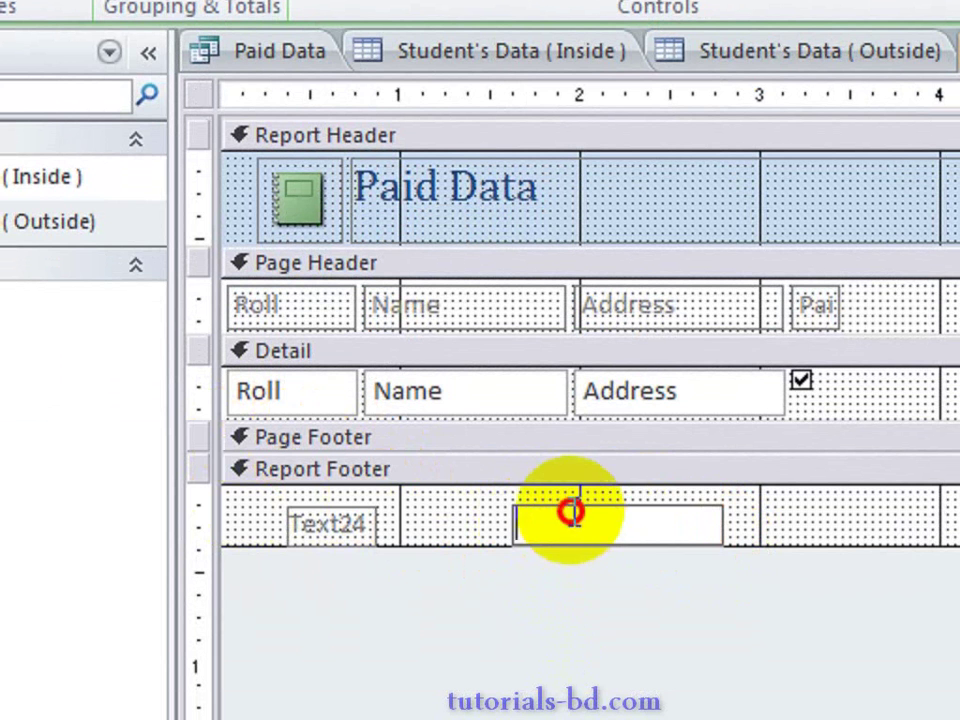
left_click(675, 510)
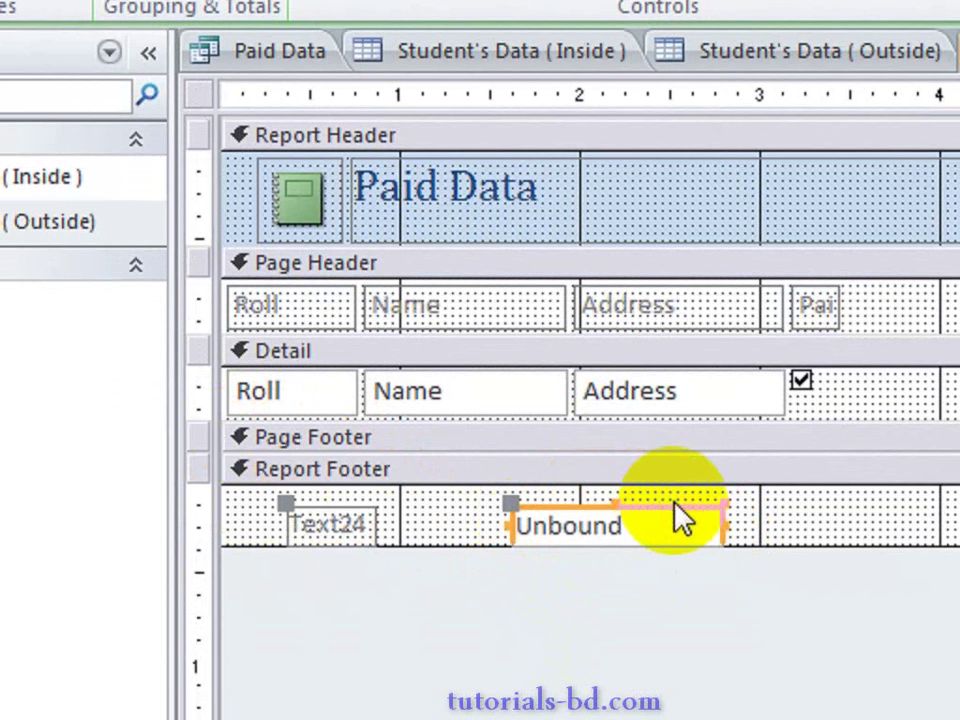
key("Delete")
Extend the Page Footer section to about a quarter of an inch high and return the report to Layout View.
left_click(453, 452)
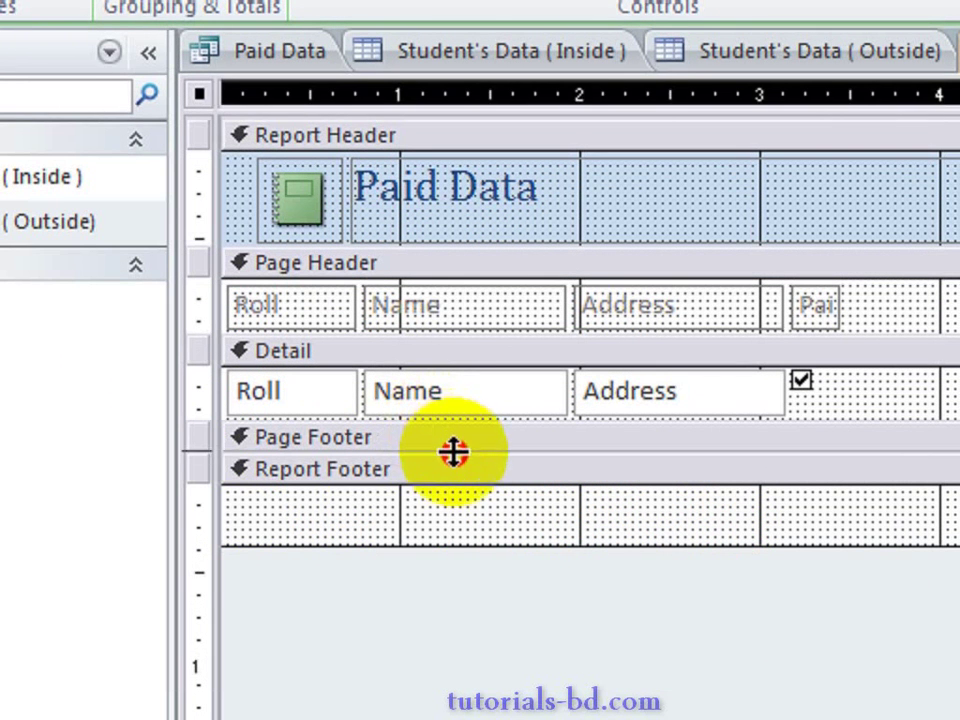
left_click_drag(453, 452, 454, 495)
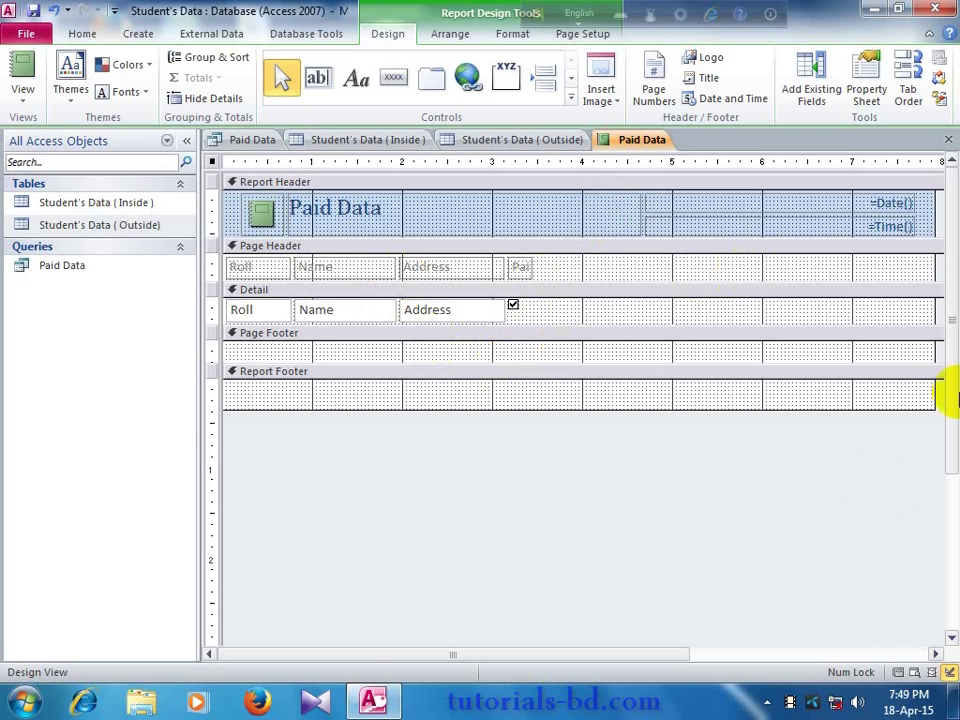
mouse_move(950, 445)
left_mouse_down()
mouse_move(956, 525)
mouse_move(956, 429)
left_mouse_up()
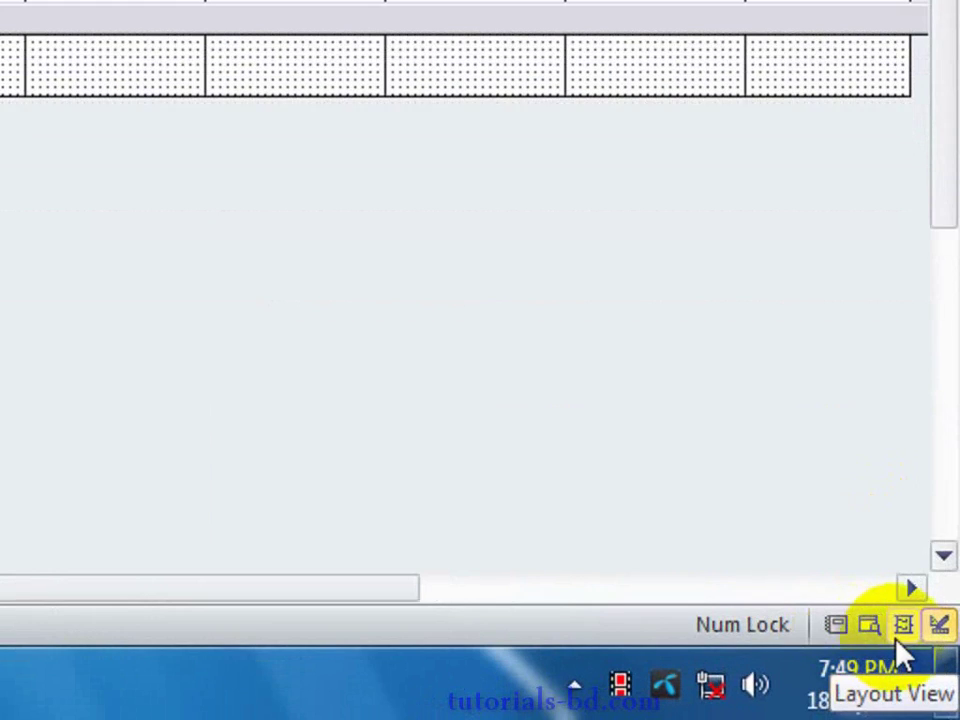
left_click(931, 676)
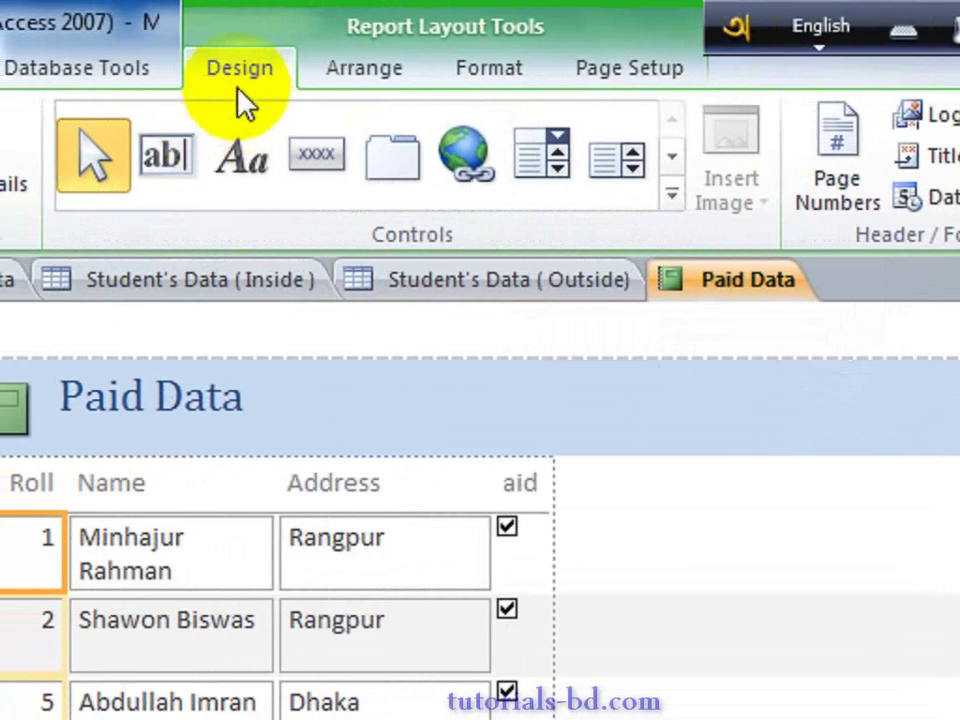
Insert Penguins.jpg from the Sample Pictures folder as the report's logo.
left_click(925, 112)
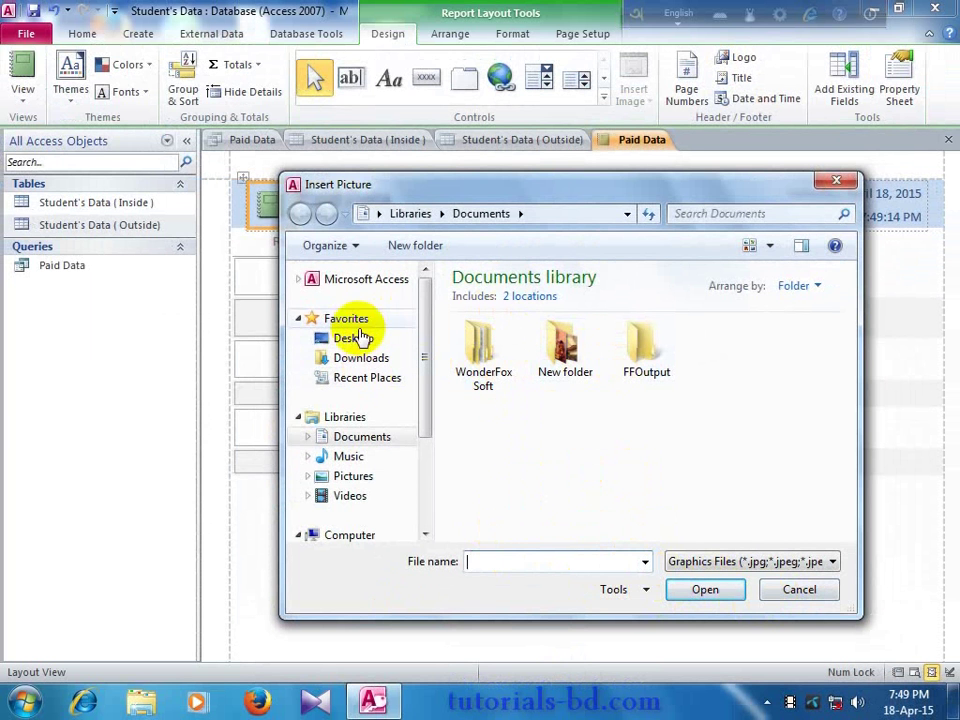
left_click(358, 479)
double_click(508, 416)
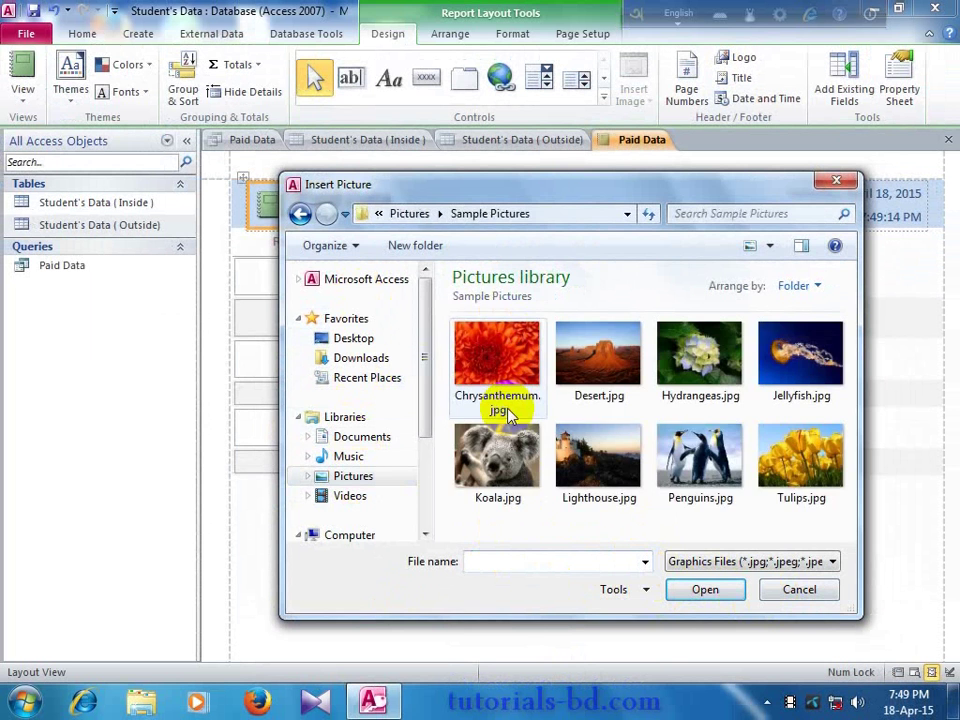
left_click(697, 463)
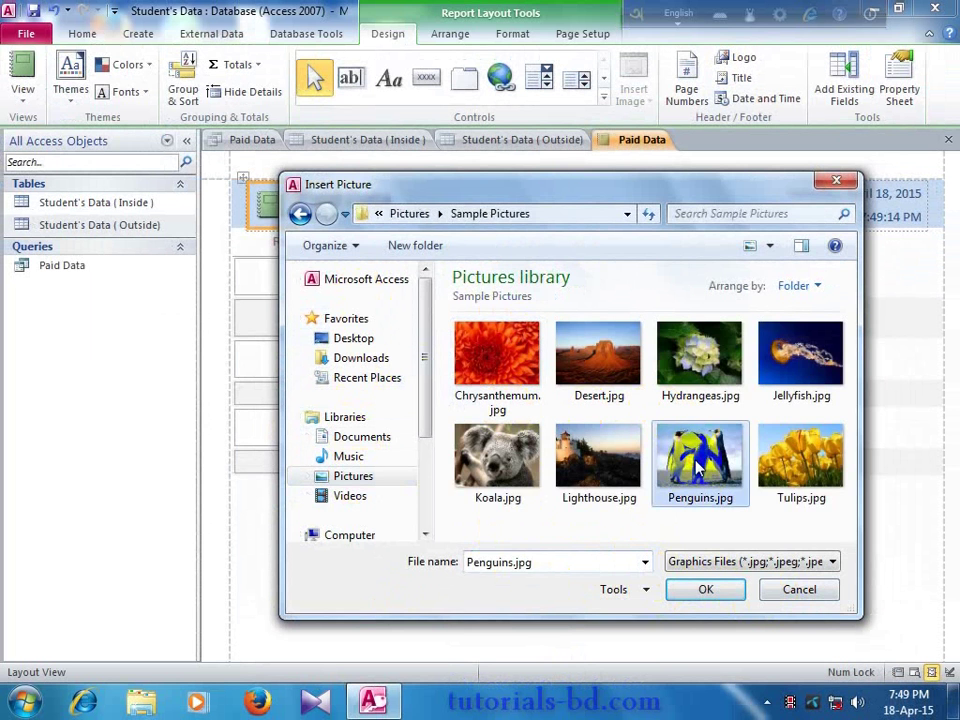
left_click(703, 587)
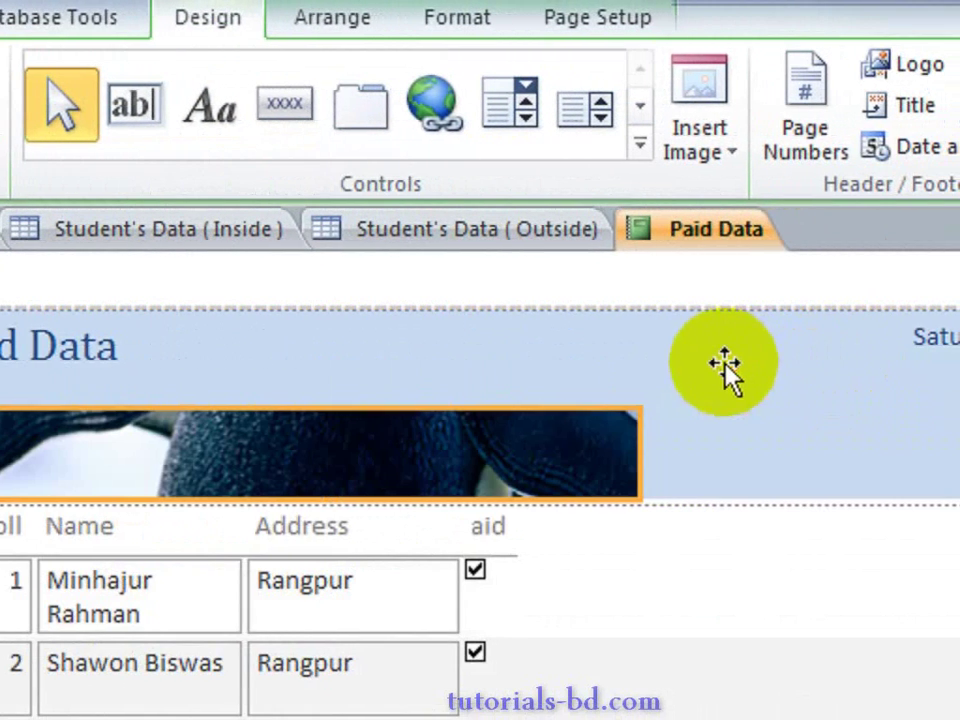
Enlarge the penguin logo in the report header, try to reposition it, and delete it.
left_click(672, 440)
left_click_drag(407, 443, 429, 396)
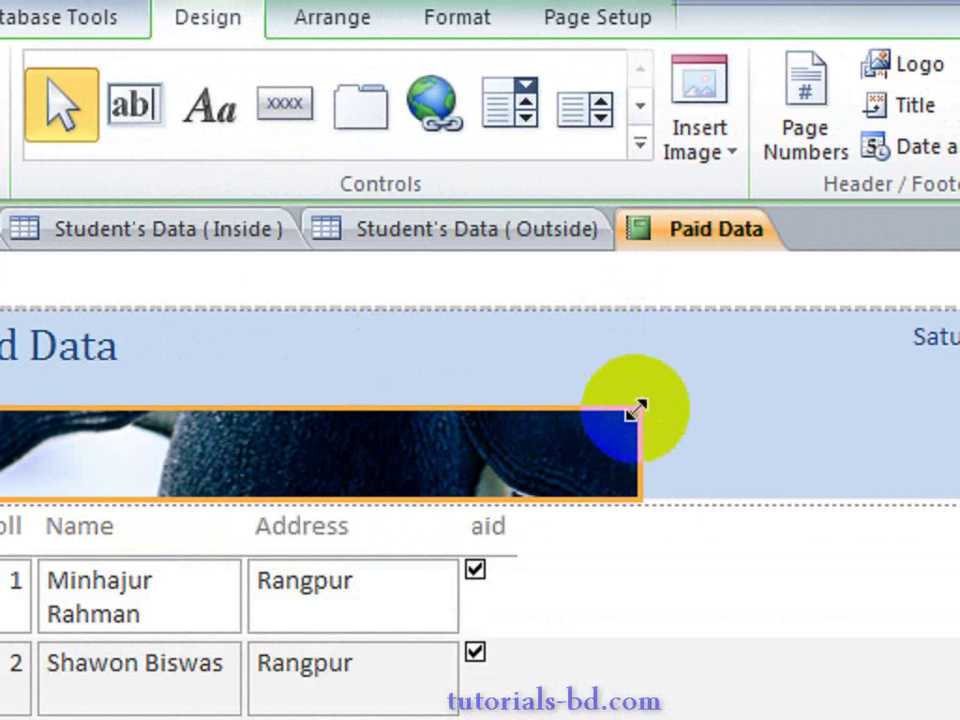
left_click_drag(634, 407, 726, 366)
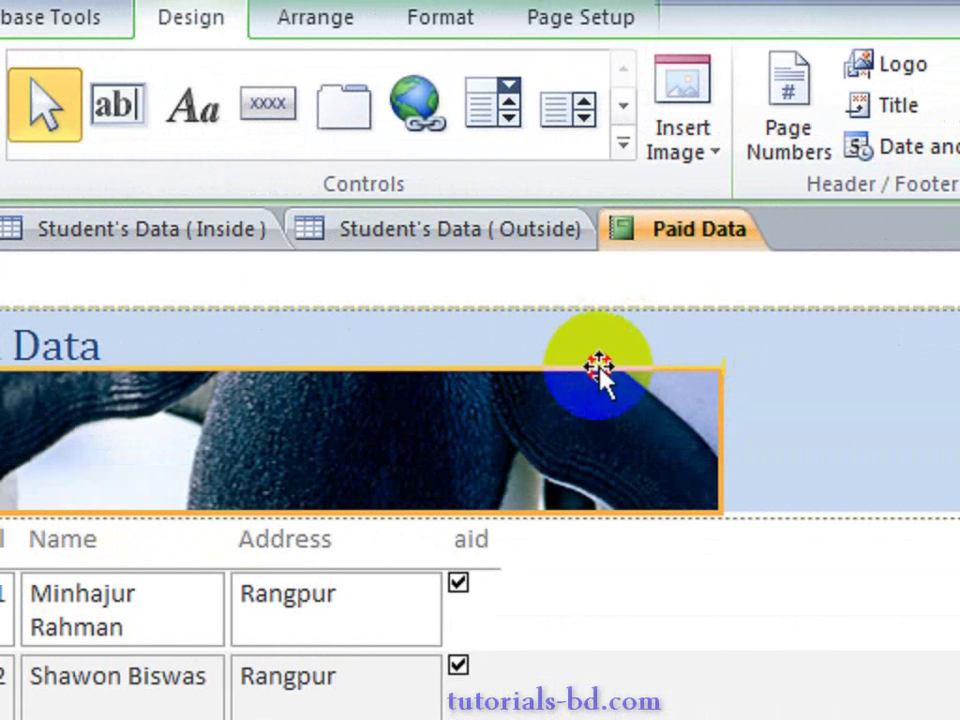
left_click_drag(600, 370, 448, 390)
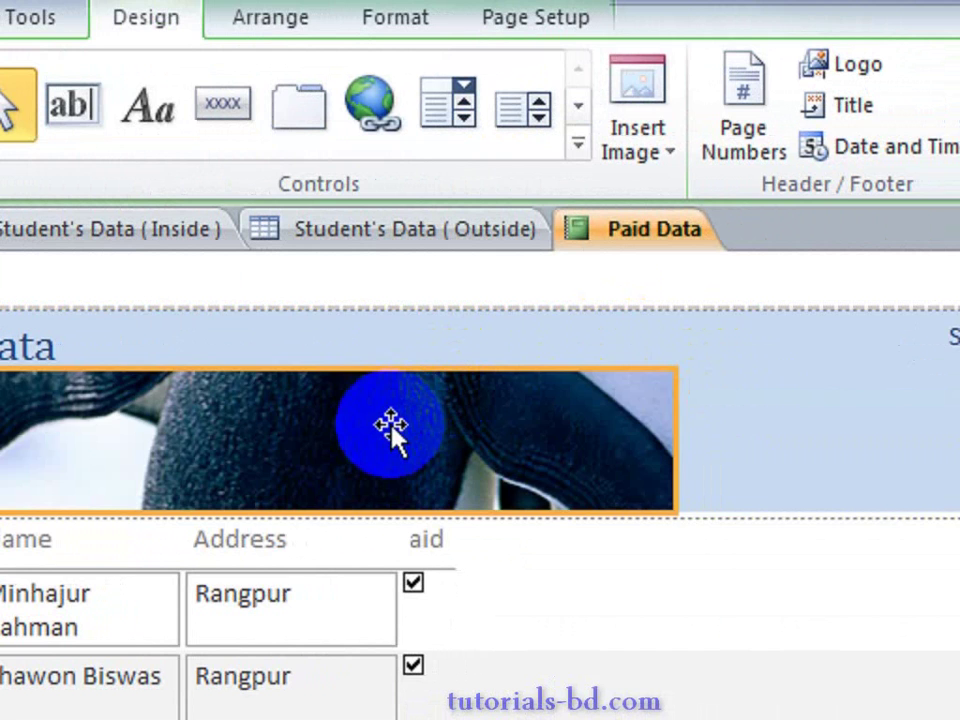
key("Delete")
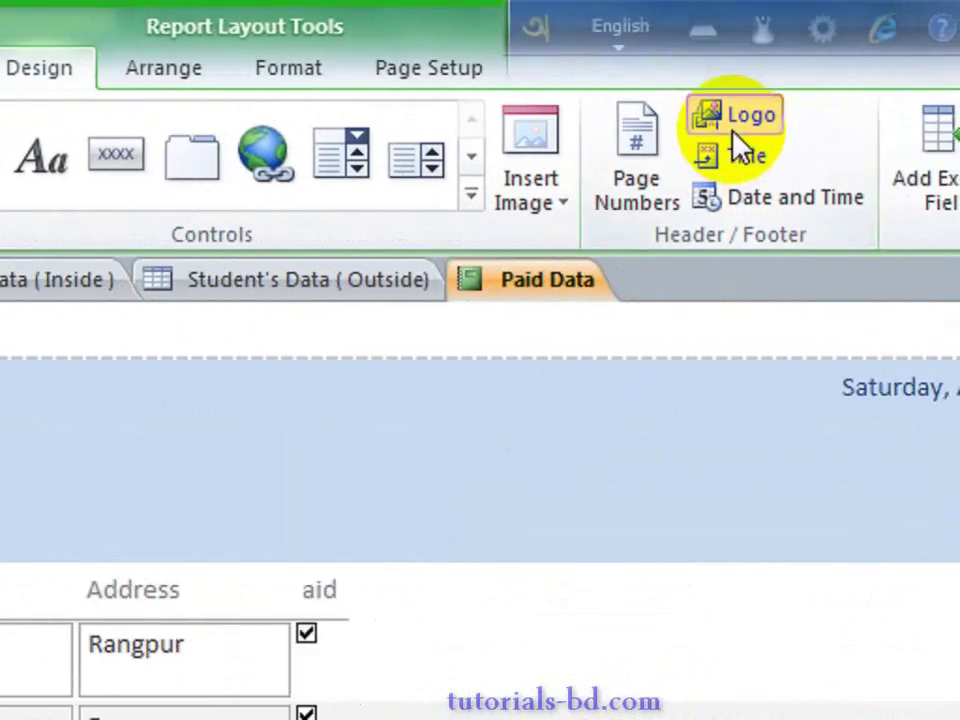
Insert Tutorials BD logo.jpg as the report's logo, enlarge it and narrow its frame to about half the width.
left_click(925, 118)
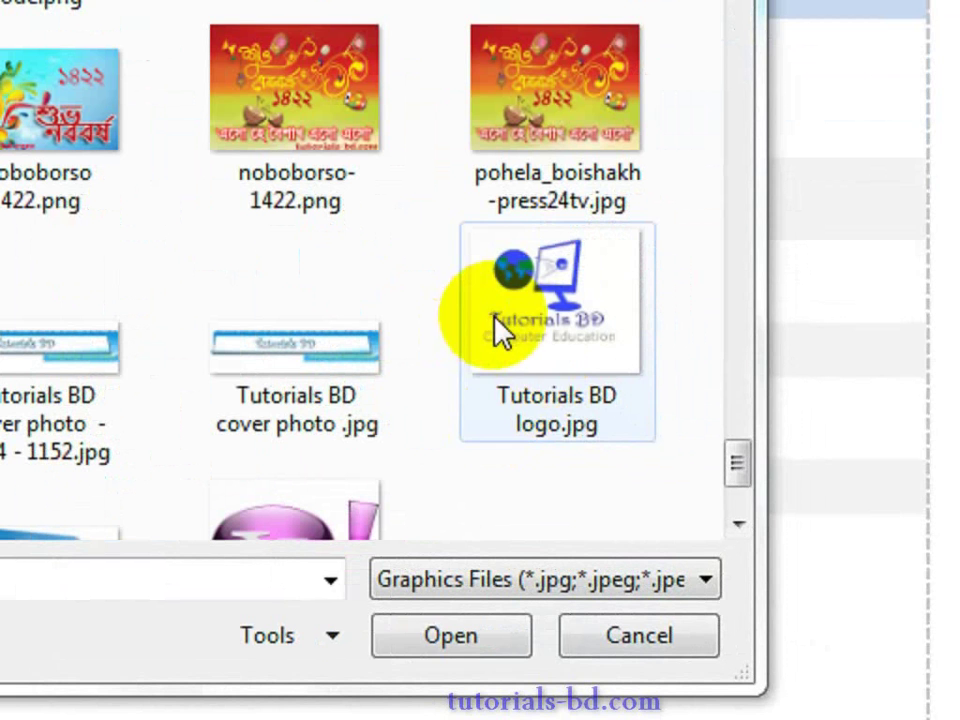
left_click(497, 320)
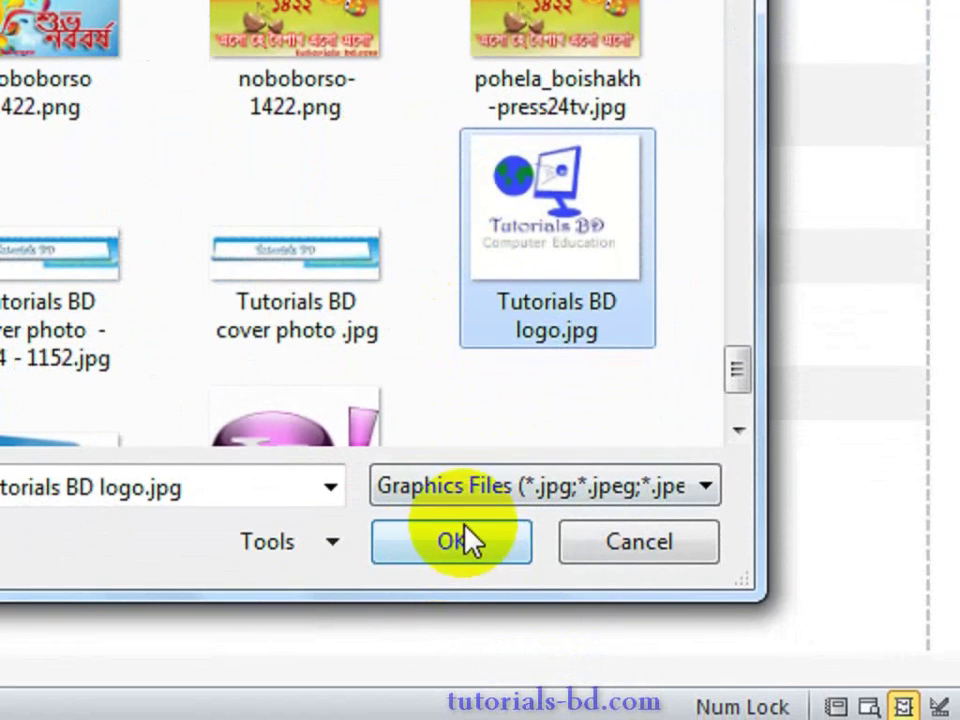
left_click(455, 541)
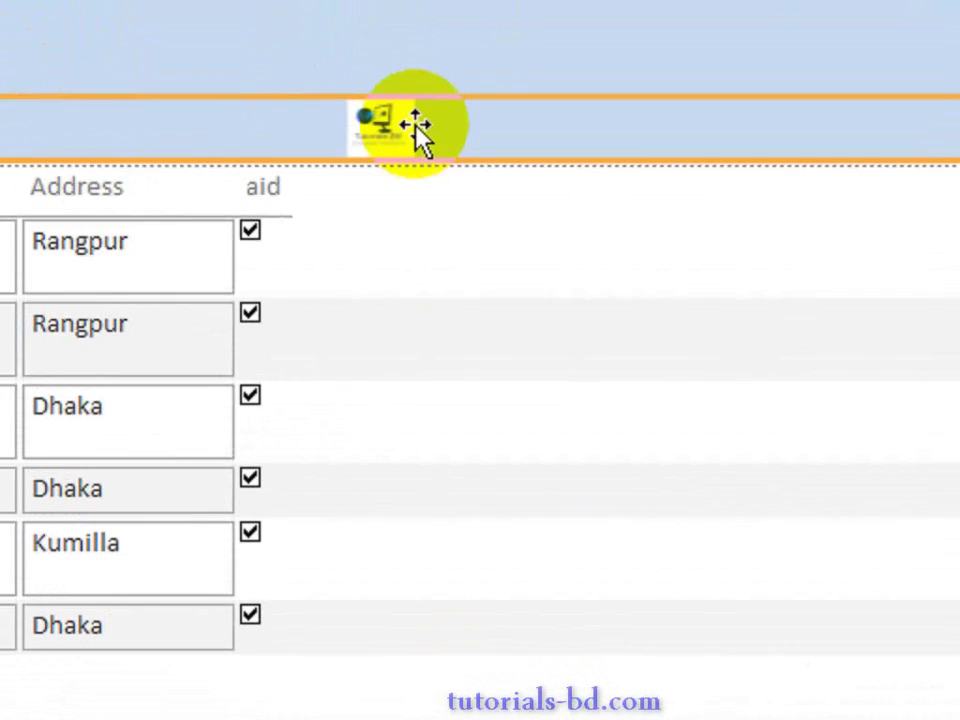
left_click_drag(386, 130, 343, 0)
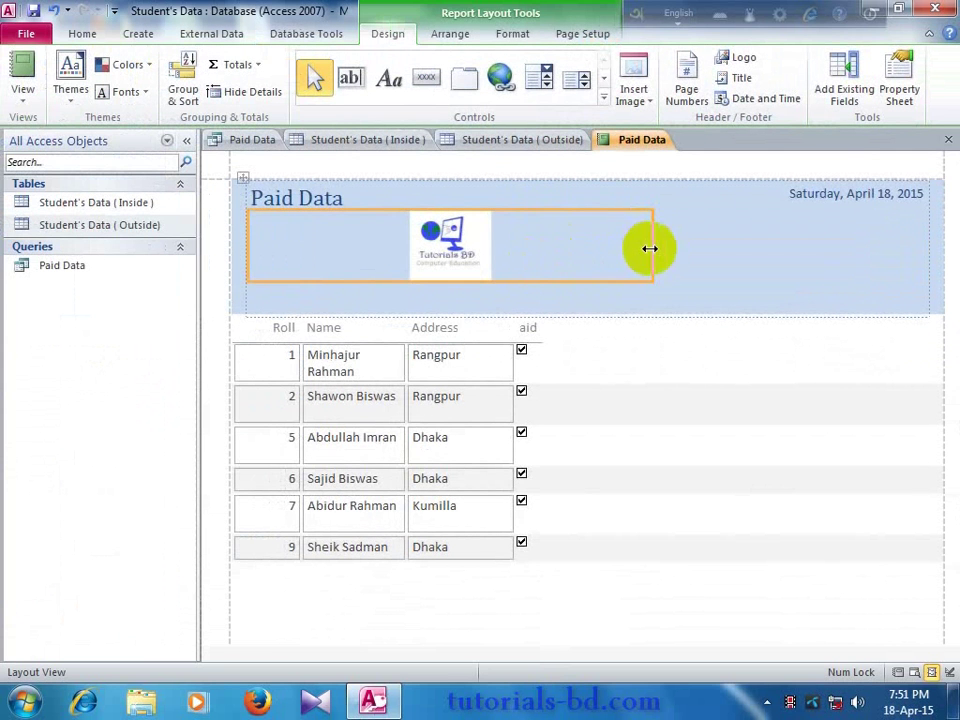
left_click_drag(650, 248, 439, 285)
Move the report title beside the logo and change its text to Paid Information.
left_click(326, 200)
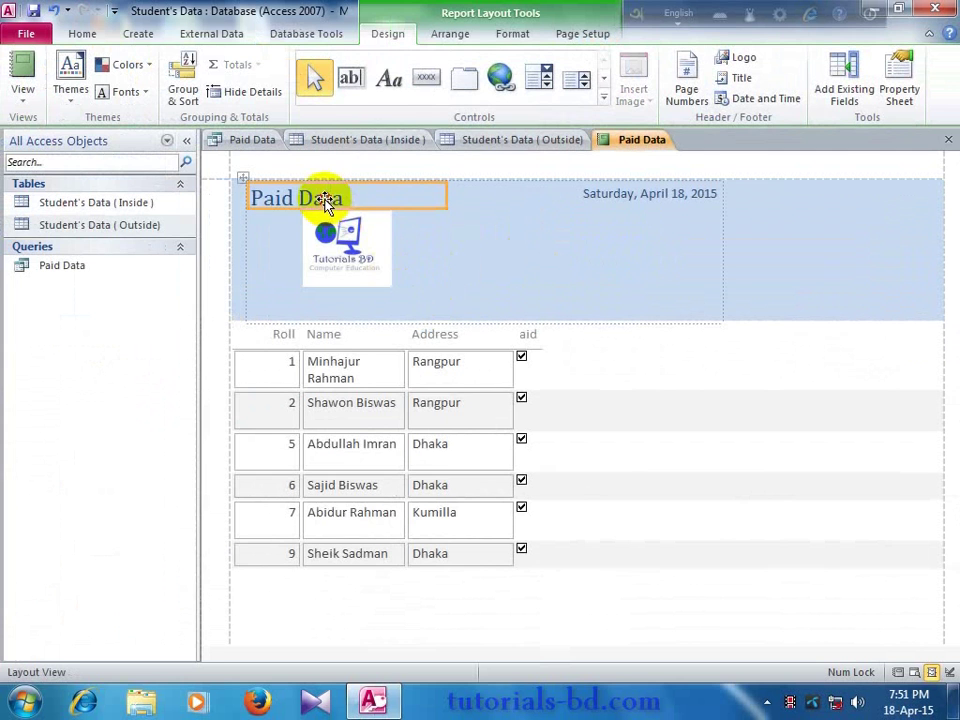
left_click_drag(437, 208, 530, 262)
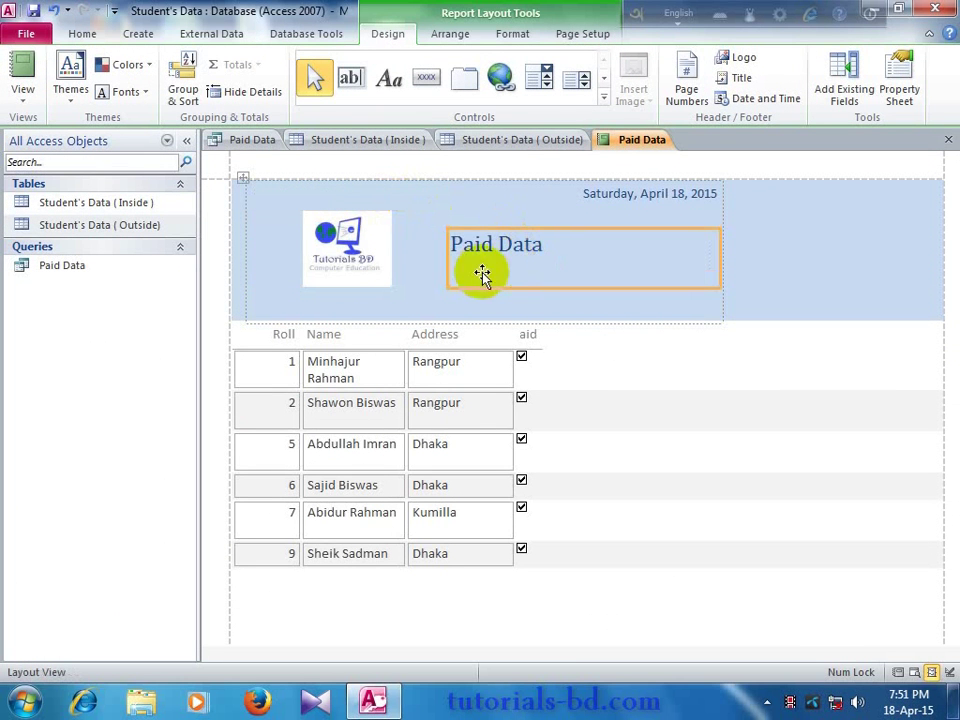
double_click(554, 252)
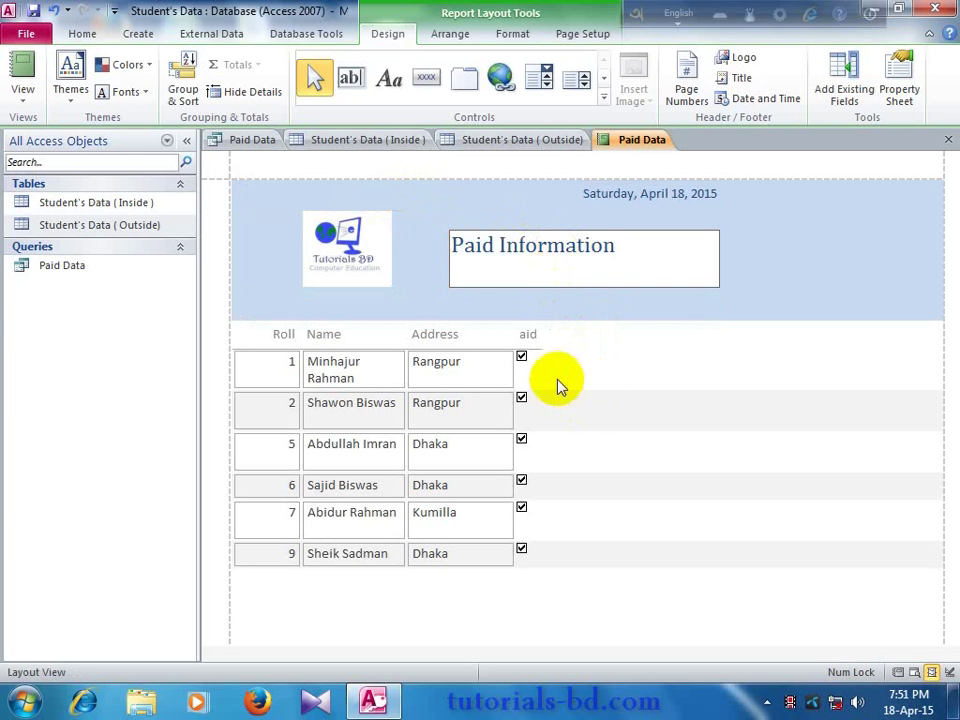
left_click(632, 338)
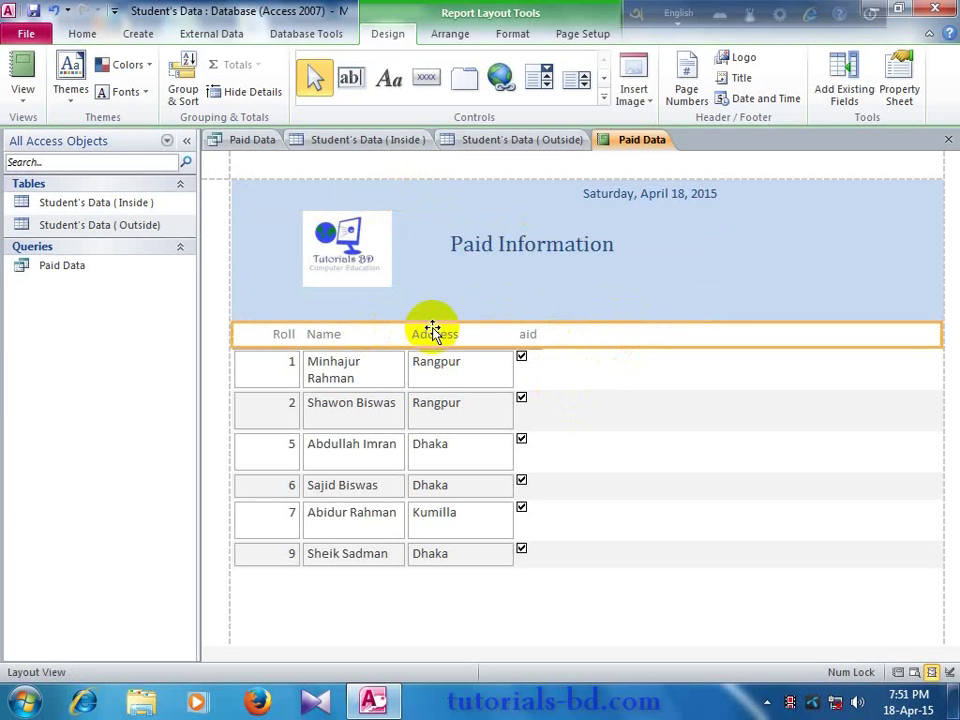
Widen the report's Paid column slightly so that its full heading fits.
left_click(523, 337)
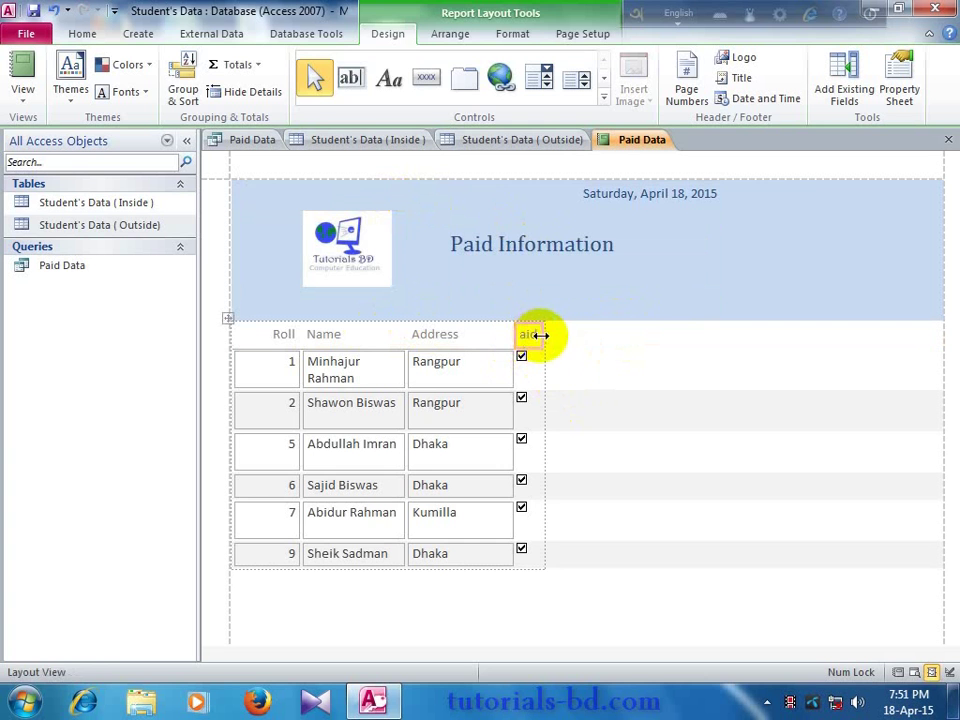
left_click_drag(544, 336, 557, 335)
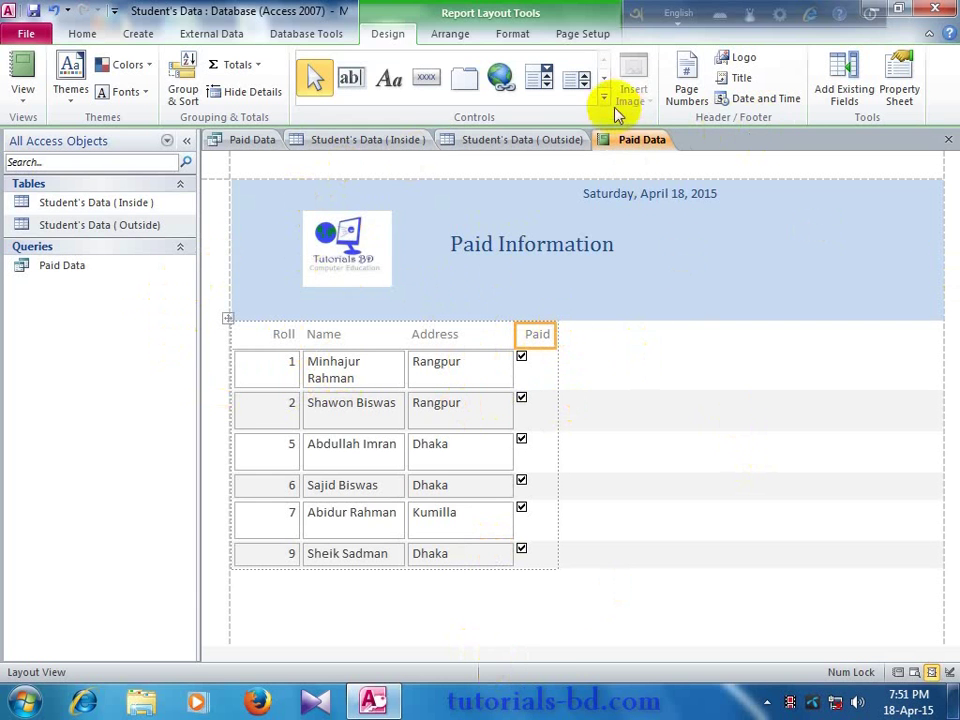
Check the finished report in Report View, Layout View and Print Preview.
left_click(900, 673)
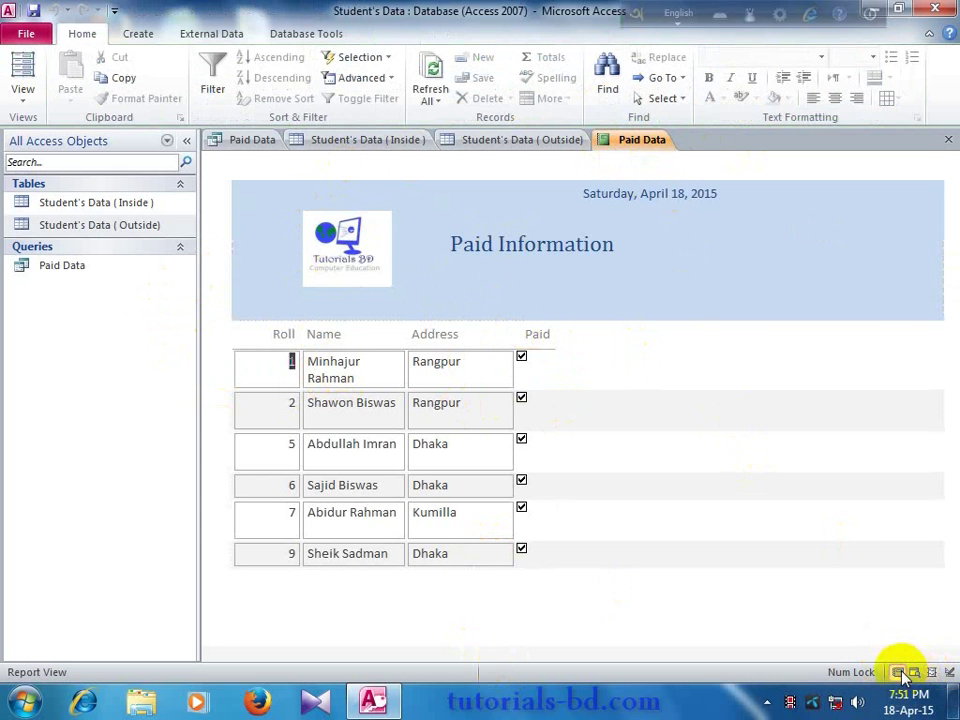
left_click(932, 673)
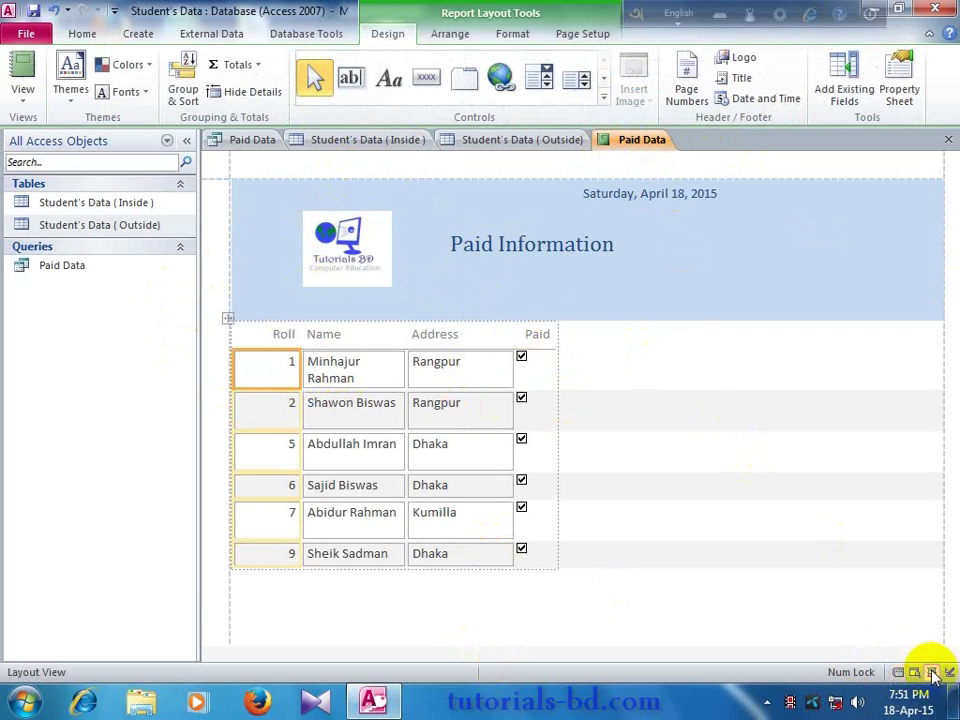
left_click(915, 673)
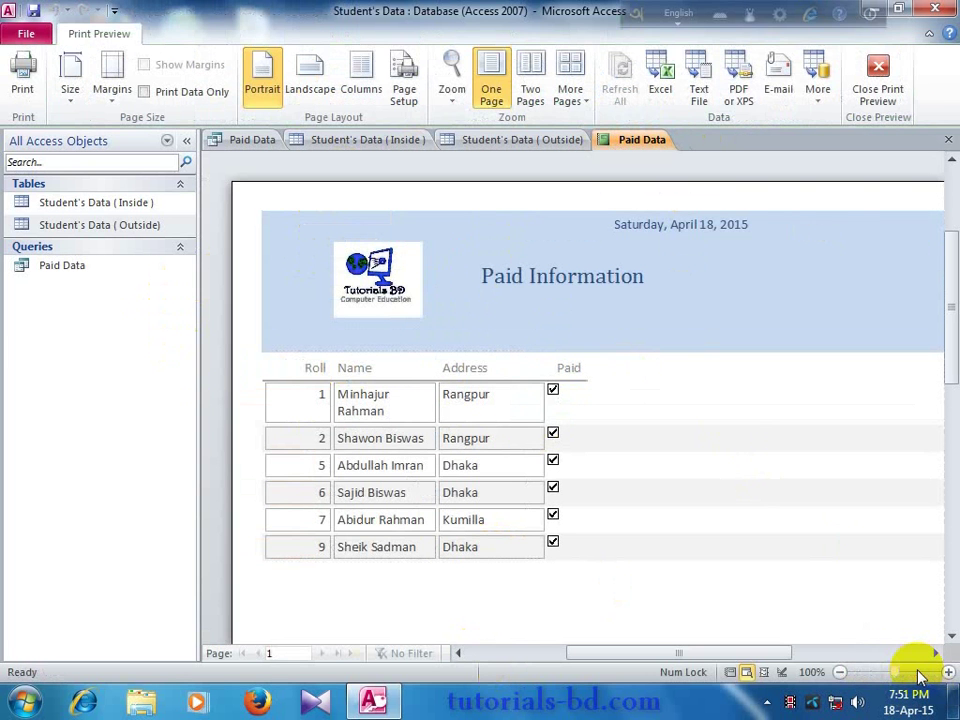
Examine the report header in Design View and Layout View, including the image gallery and the date field.
right_click(634, 140)
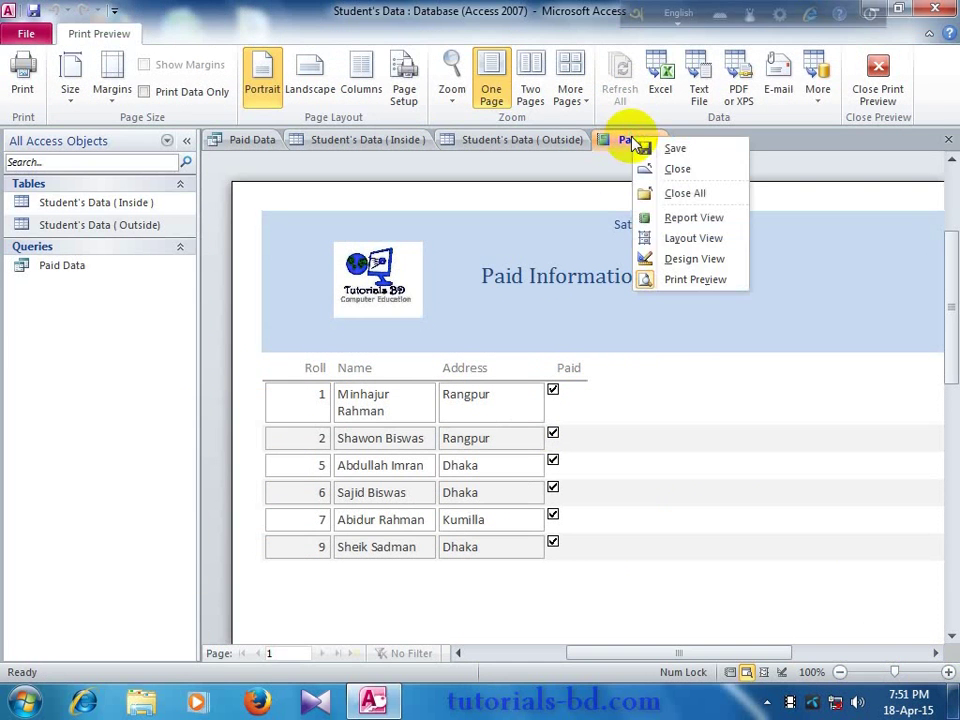
left_click(669, 257)
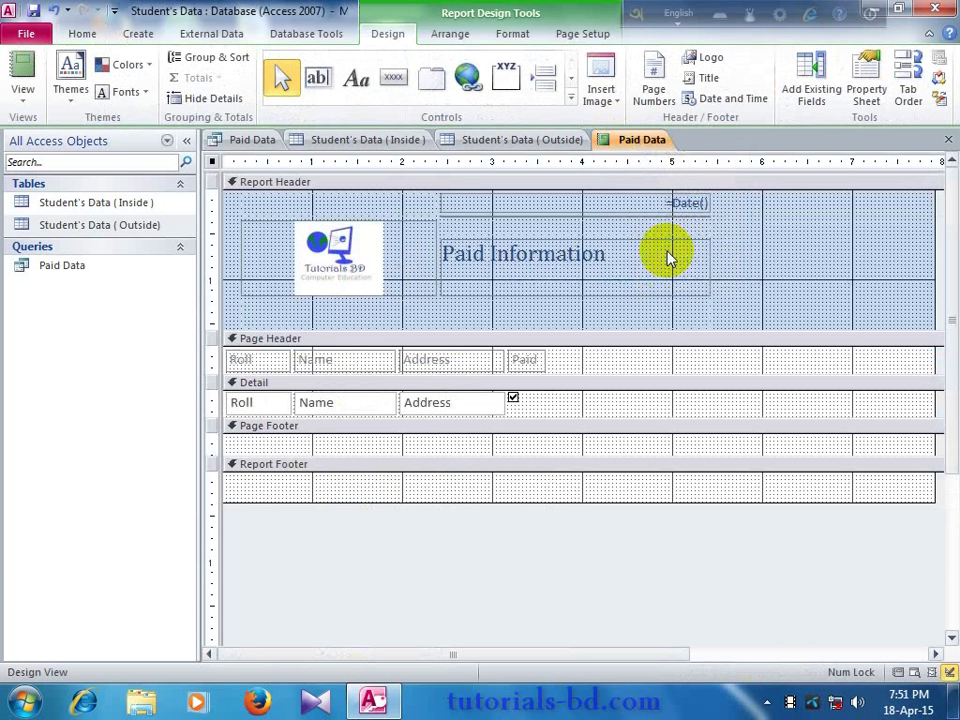
left_click(613, 107)
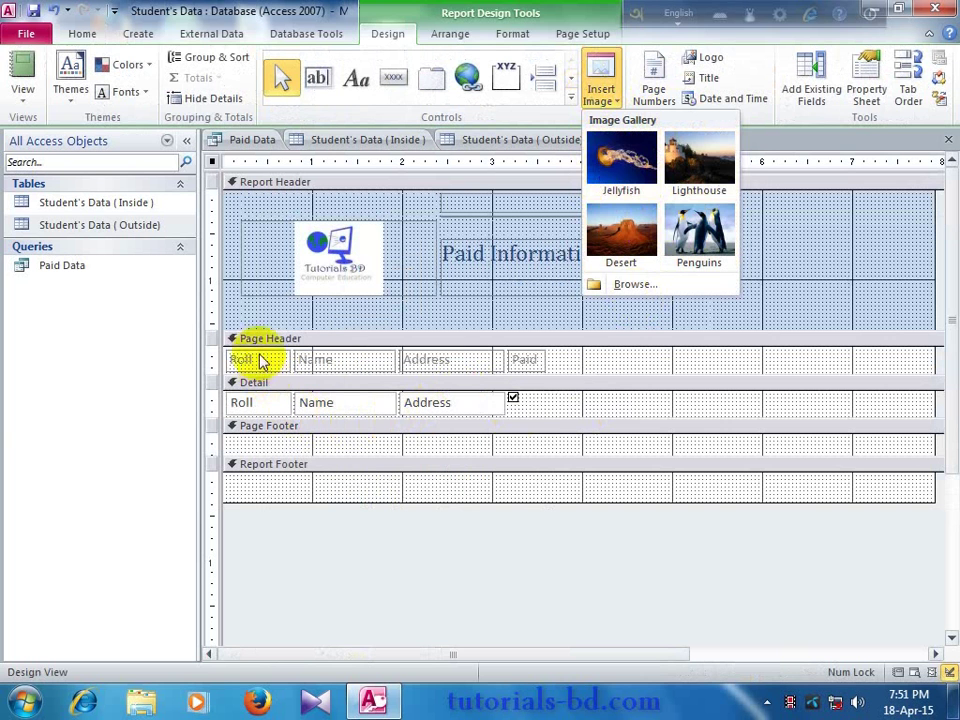
left_click(519, 568)
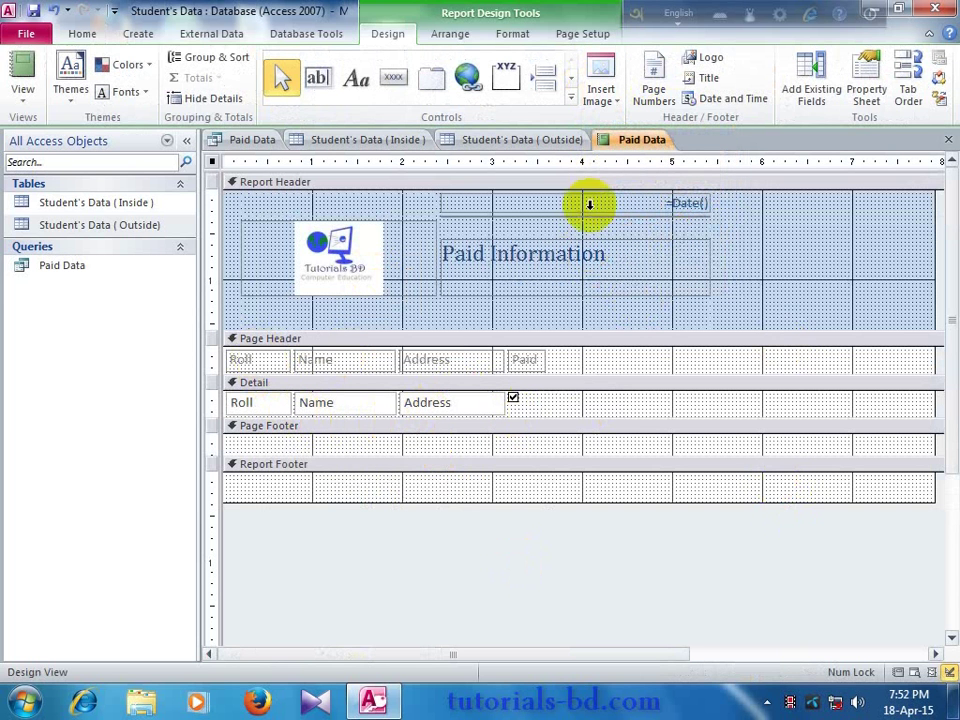
right_click(617, 150)
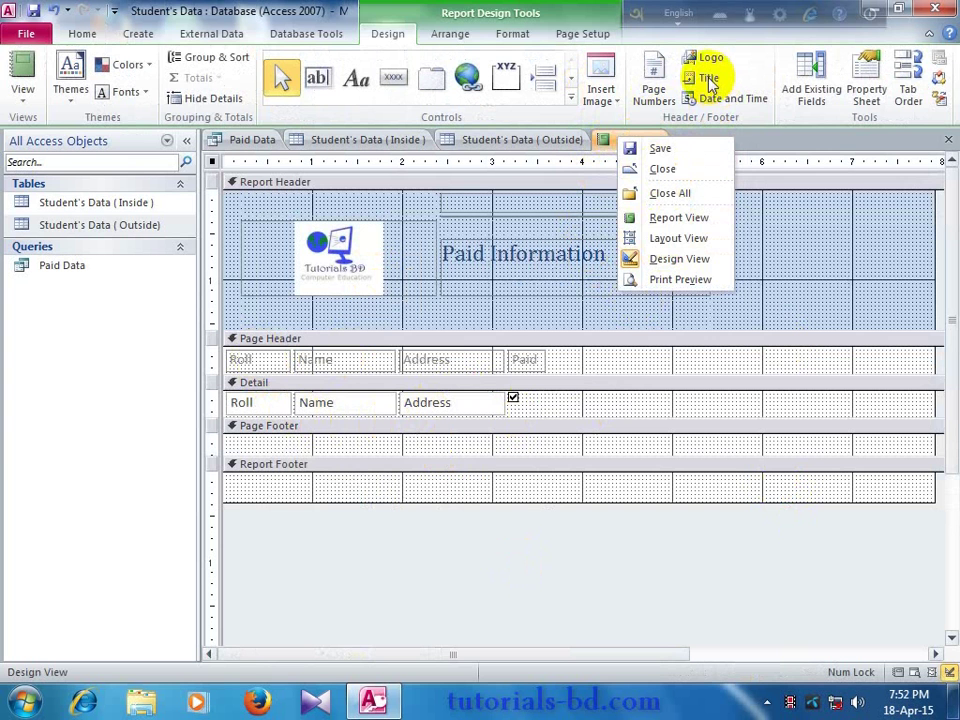
left_click(657, 238)
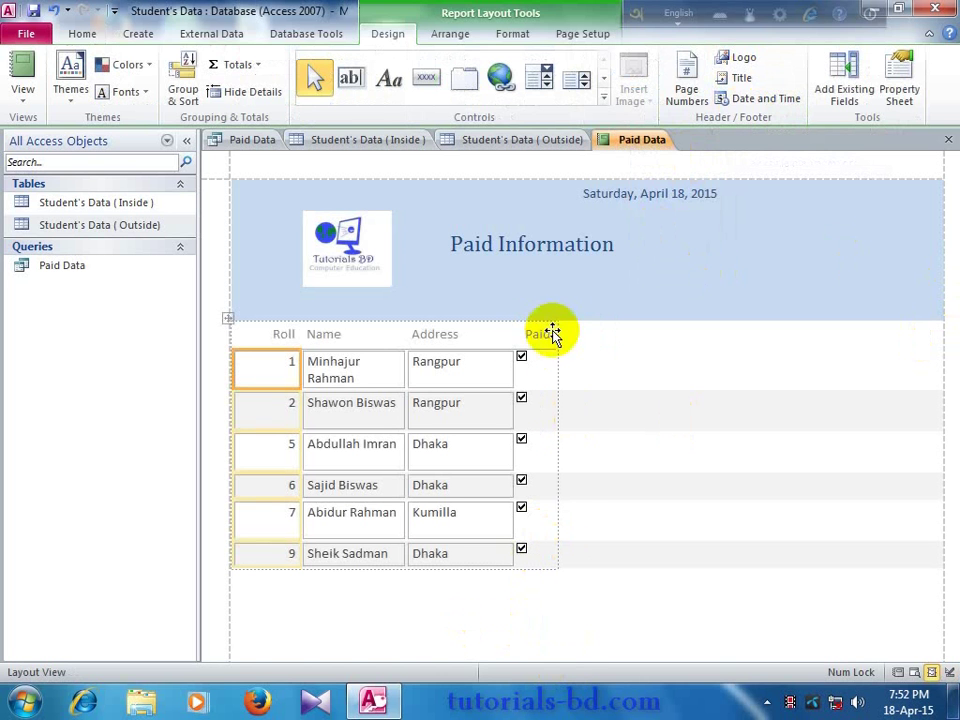
left_click(620, 199)
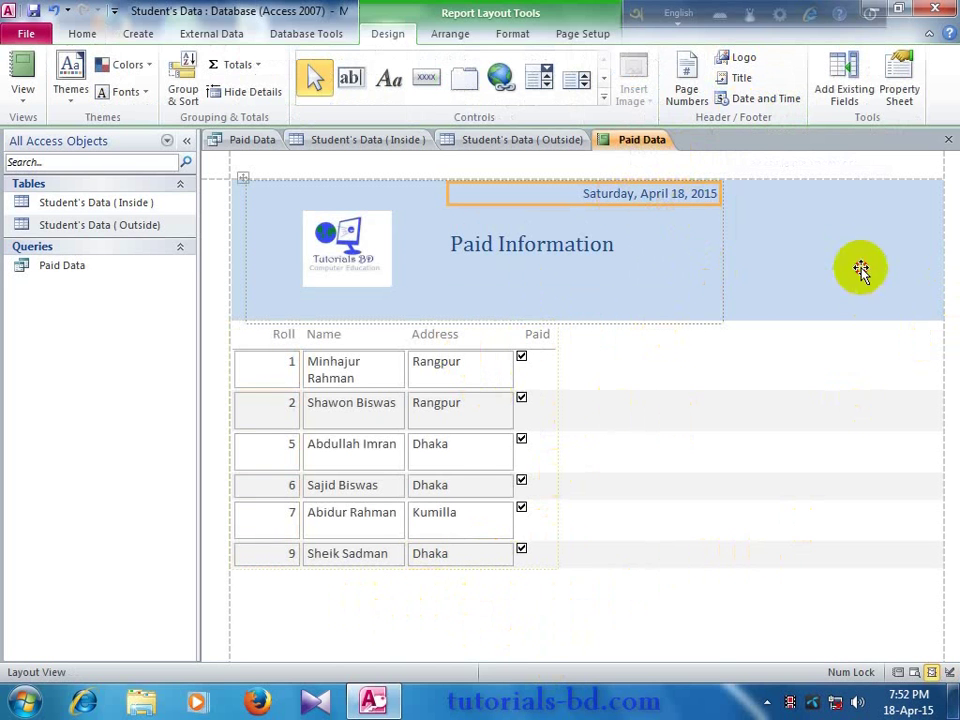
In Design View, try to move the date field from the report header down into the page footer.
right_click(630, 141)
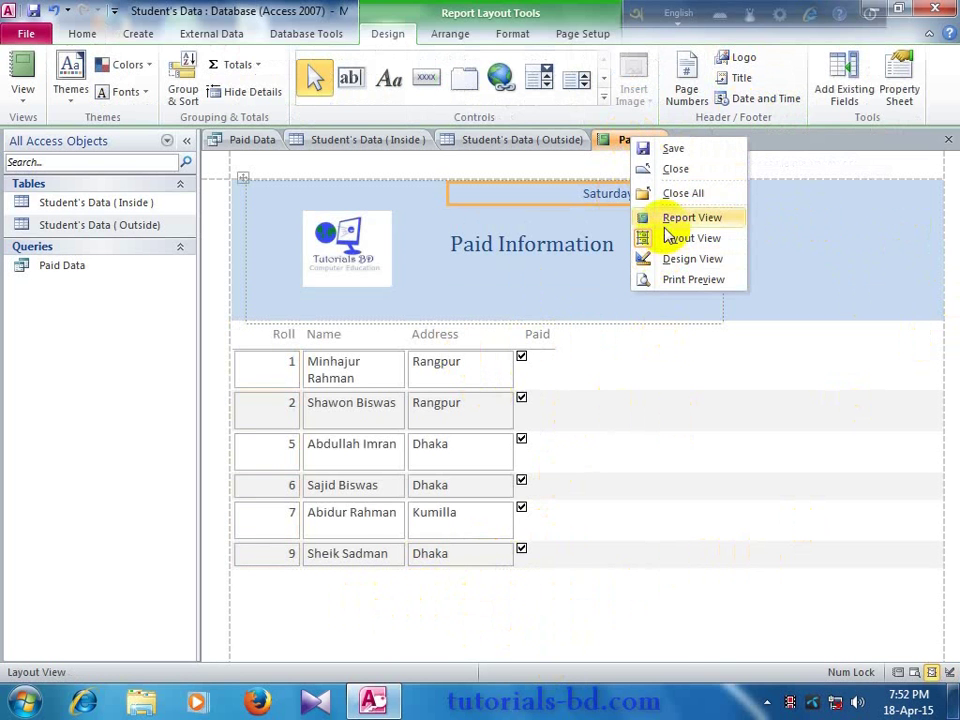
left_click(667, 258)
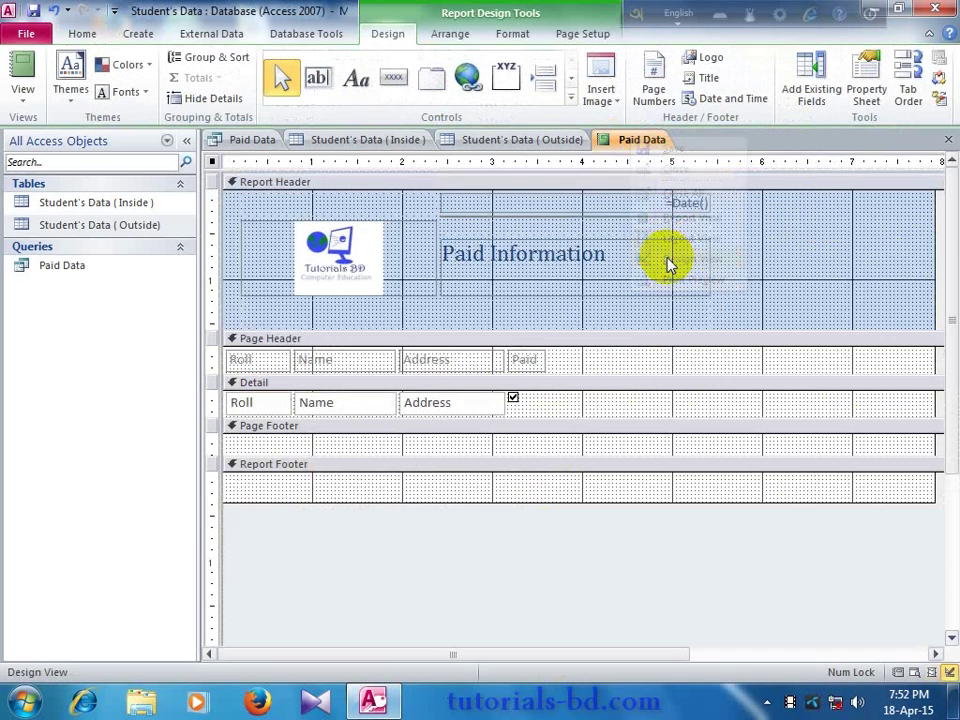
left_click(615, 204)
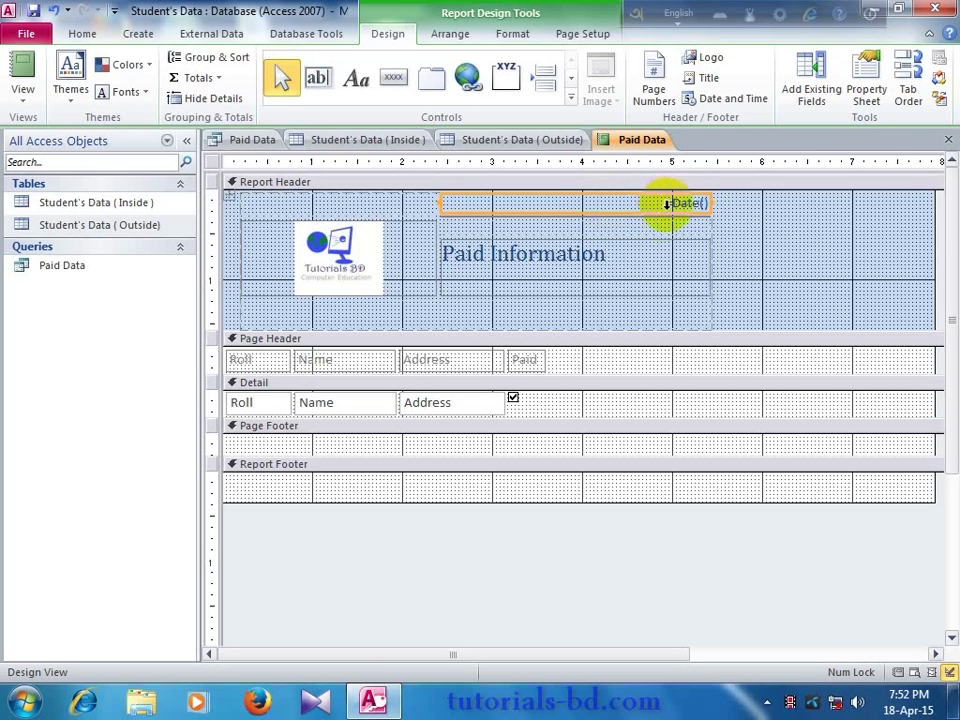
left_click_drag(712, 207, 343, 450)
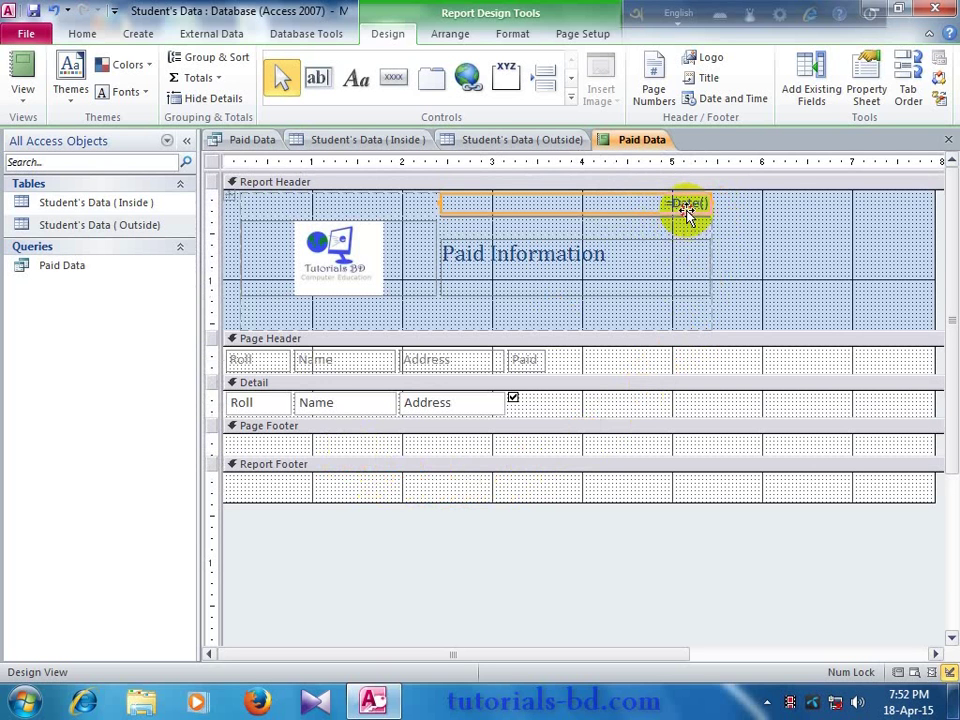
mouse_move(688, 214)
left_mouse_down()
mouse_move(628, 358)
mouse_move(395, 455)
mouse_move(349, 450)
mouse_move(405, 463)
mouse_move(435, 334)
mouse_move(445, 445)
mouse_move(390, 452)
mouse_move(396, 446)
mouse_move(429, 476)
mouse_move(429, 488)
left_mouse_up()
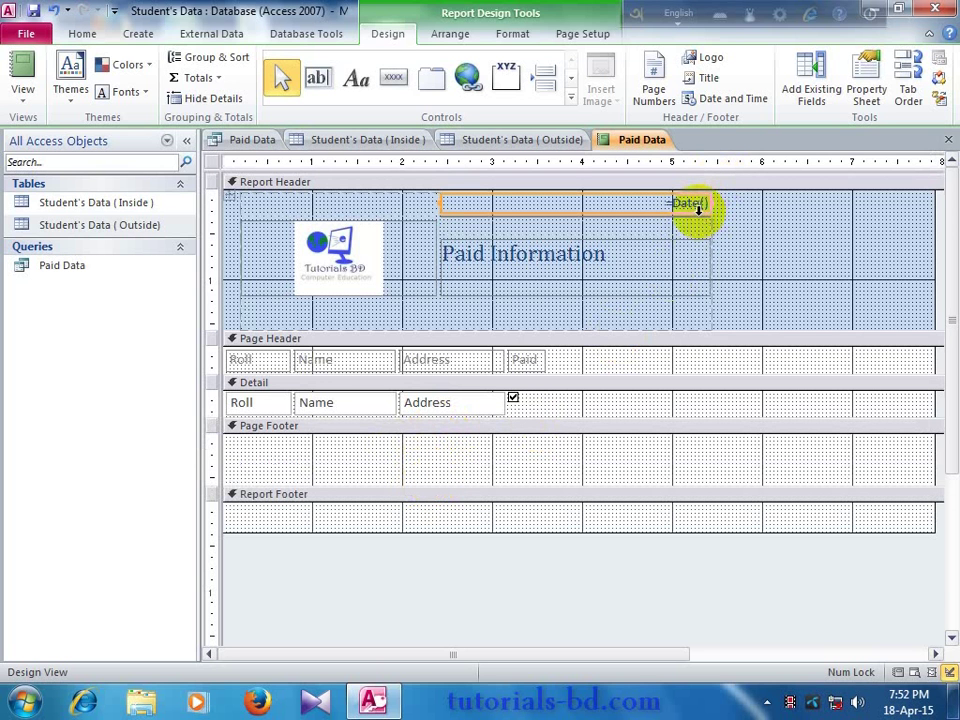
left_click(638, 326)
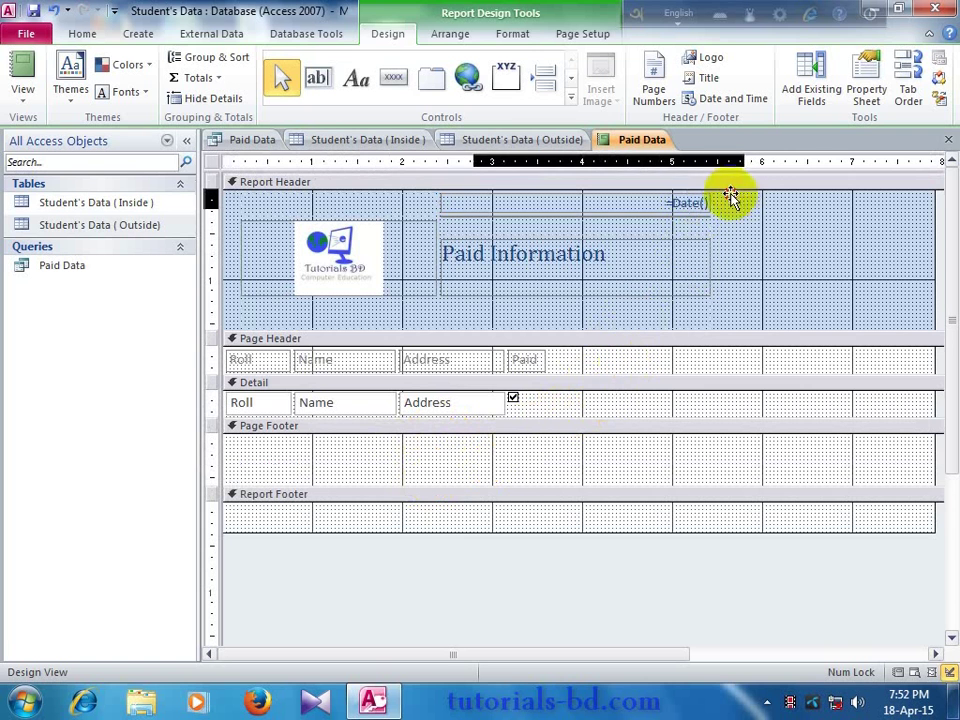
Delete the date field from the report header.
left_click(688, 220)
left_click_drag(688, 220, 687, 219)
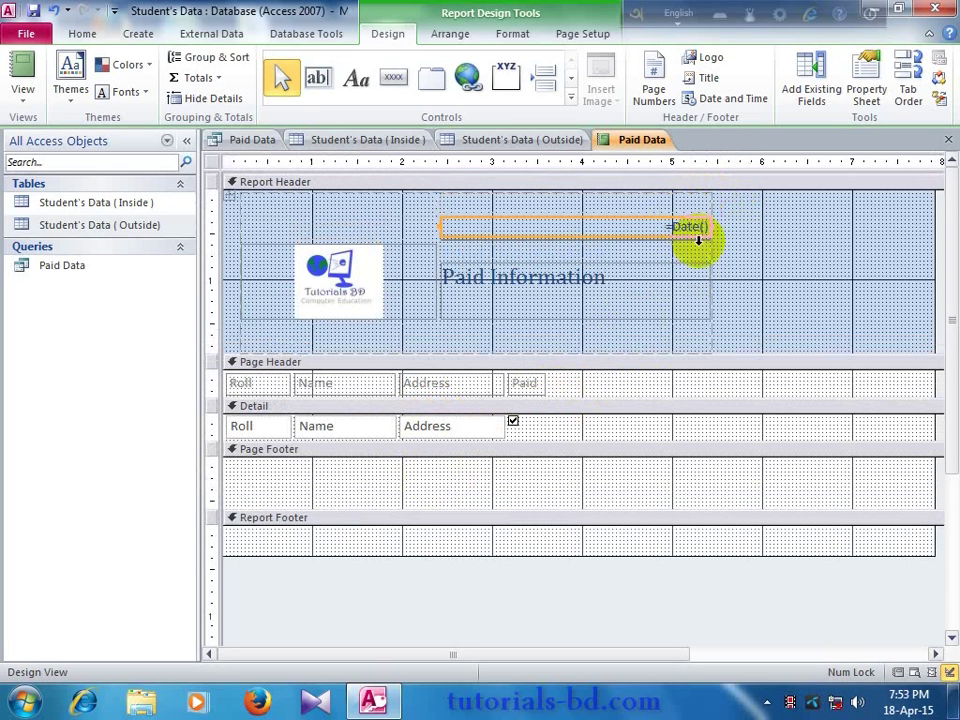
key("Delete")
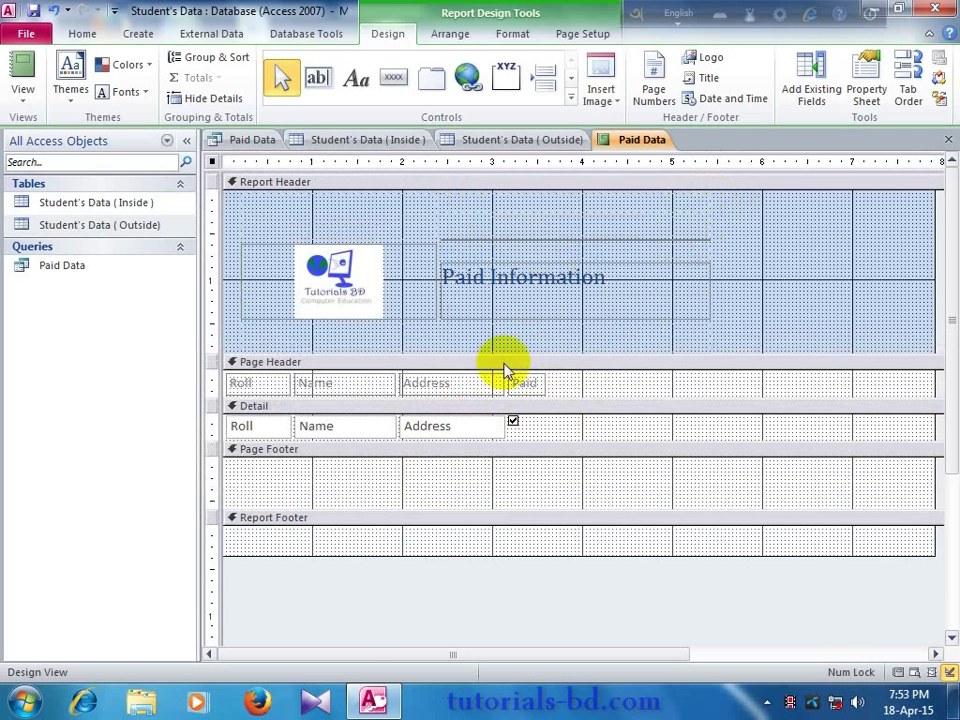
Insert the long-format date and the time with seconds, then try to shift the time field down within the report header.
left_click(503, 370)
left_click(617, 377)
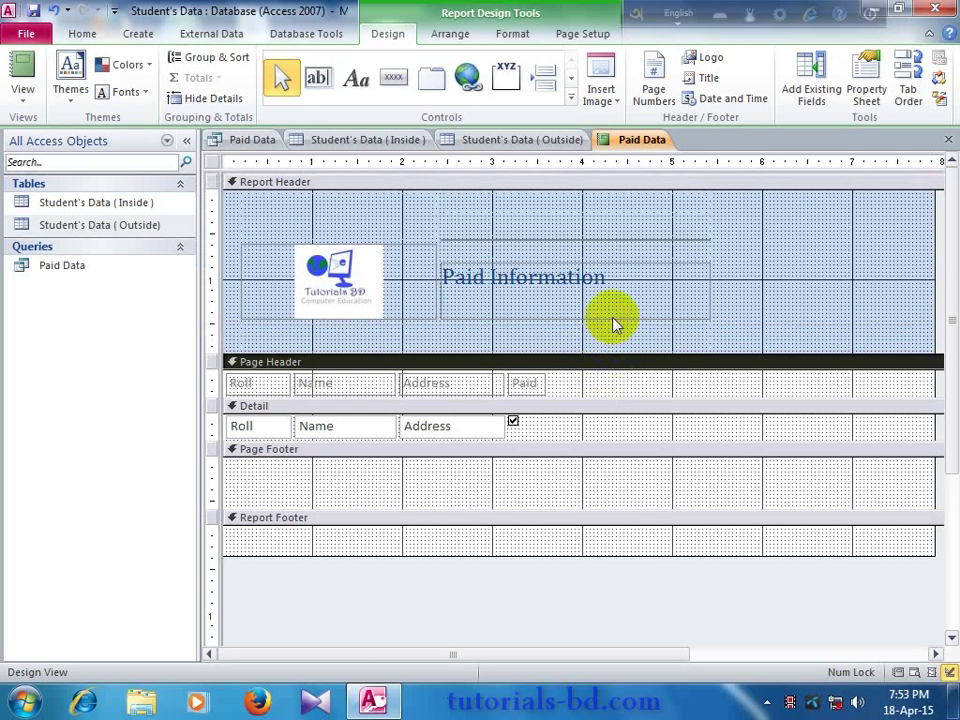
left_click(710, 100)
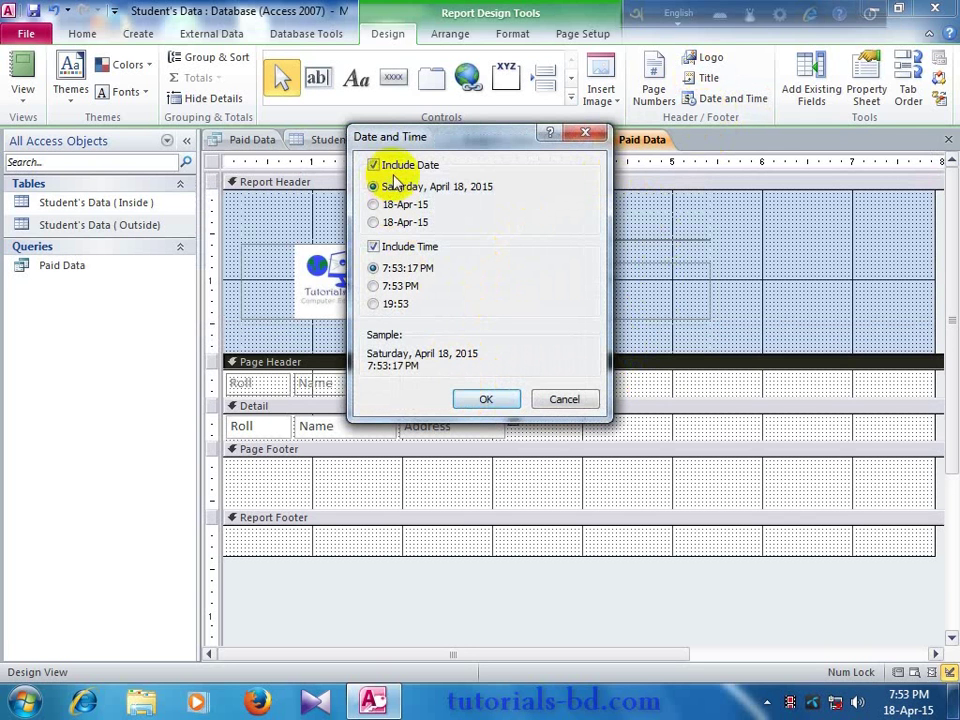
left_click(489, 397)
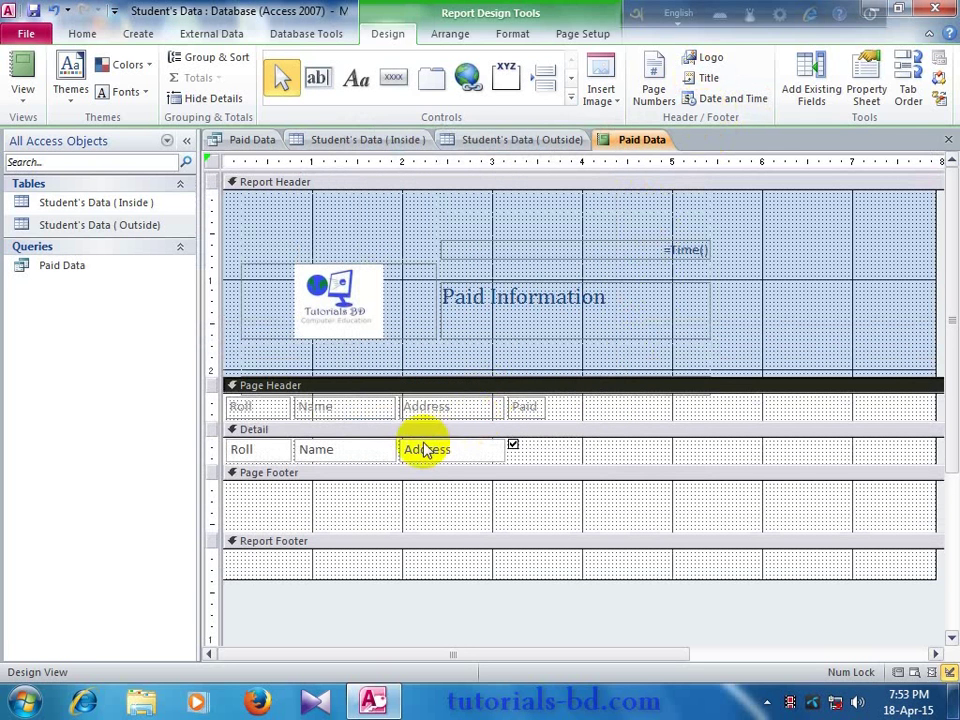
left_click(668, 249)
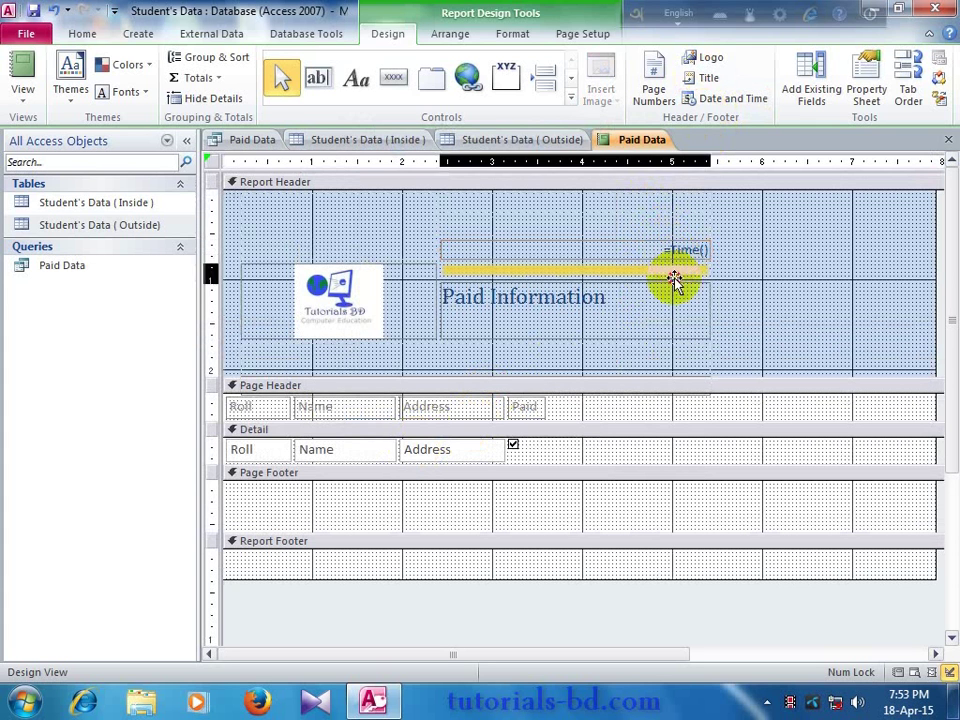
left_click(611, 435)
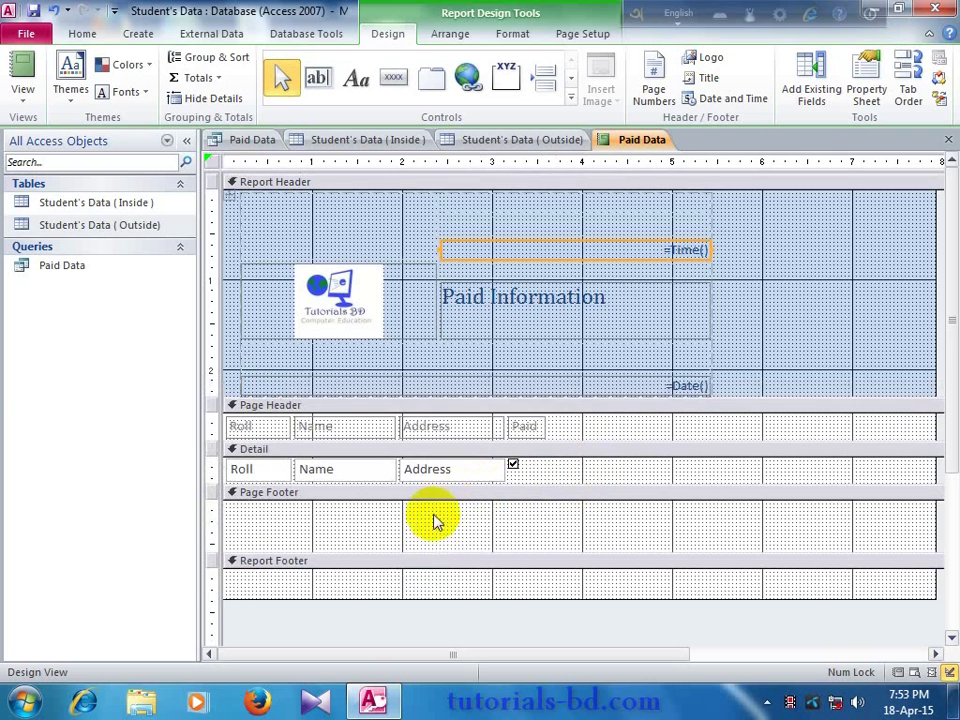
Try to insert the date and time into the Page Footer section, then view and close that section's properties.
left_click(434, 525)
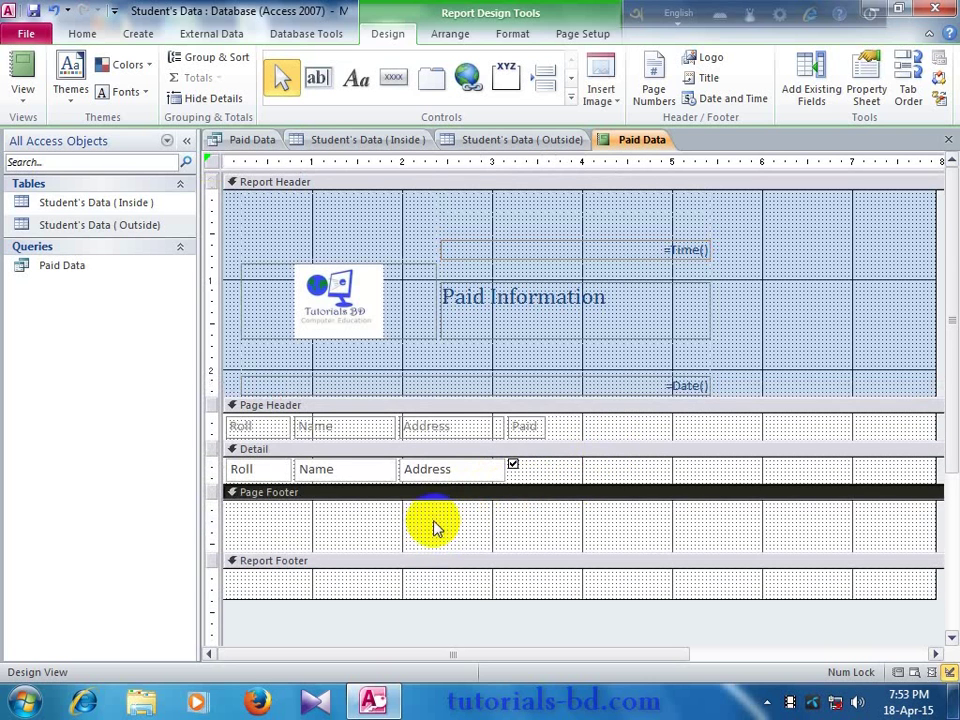
left_click(733, 99)
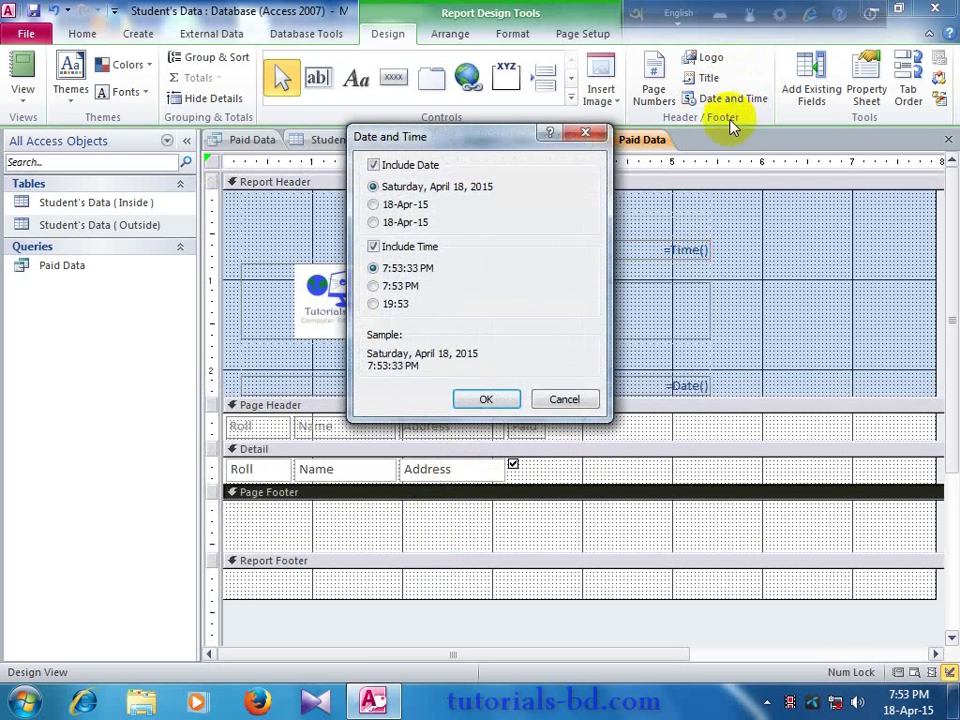
left_click(471, 397)
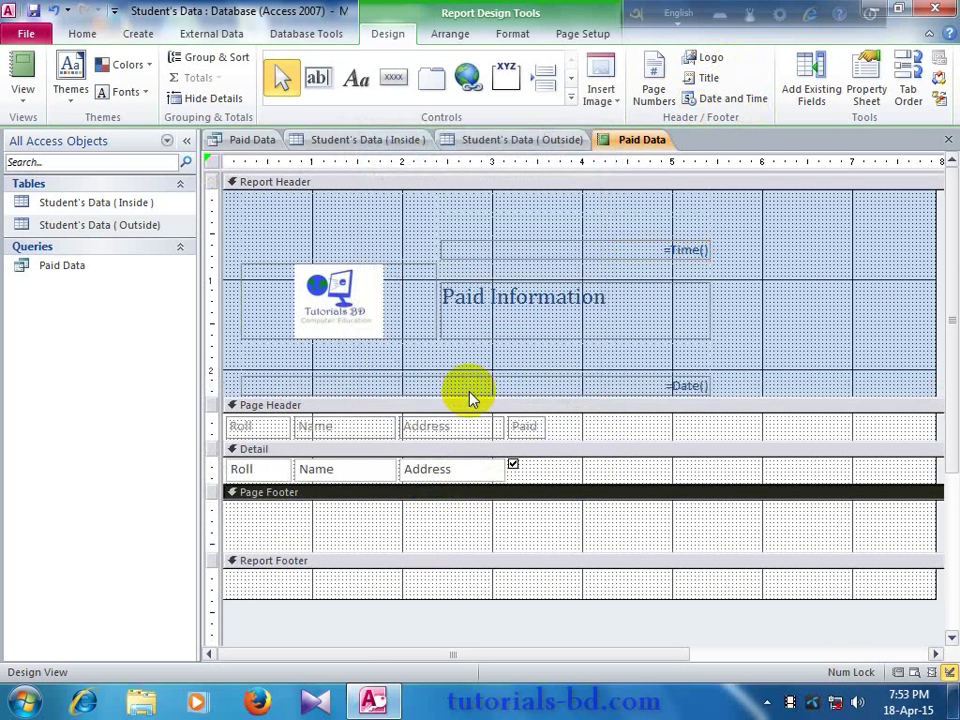
double_click(493, 495)
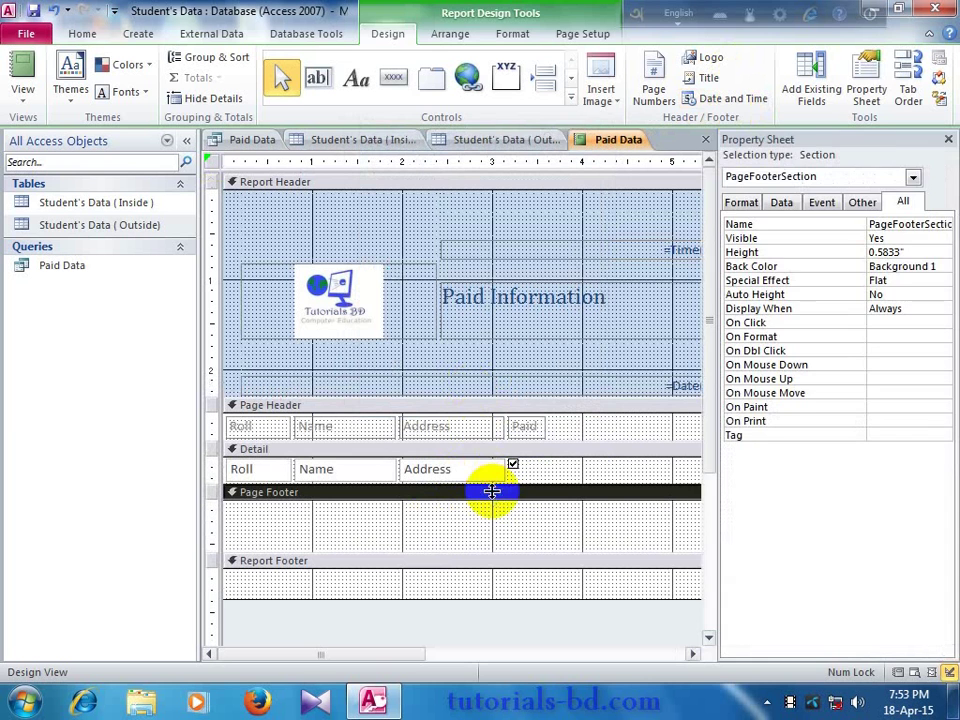
left_click(948, 138)
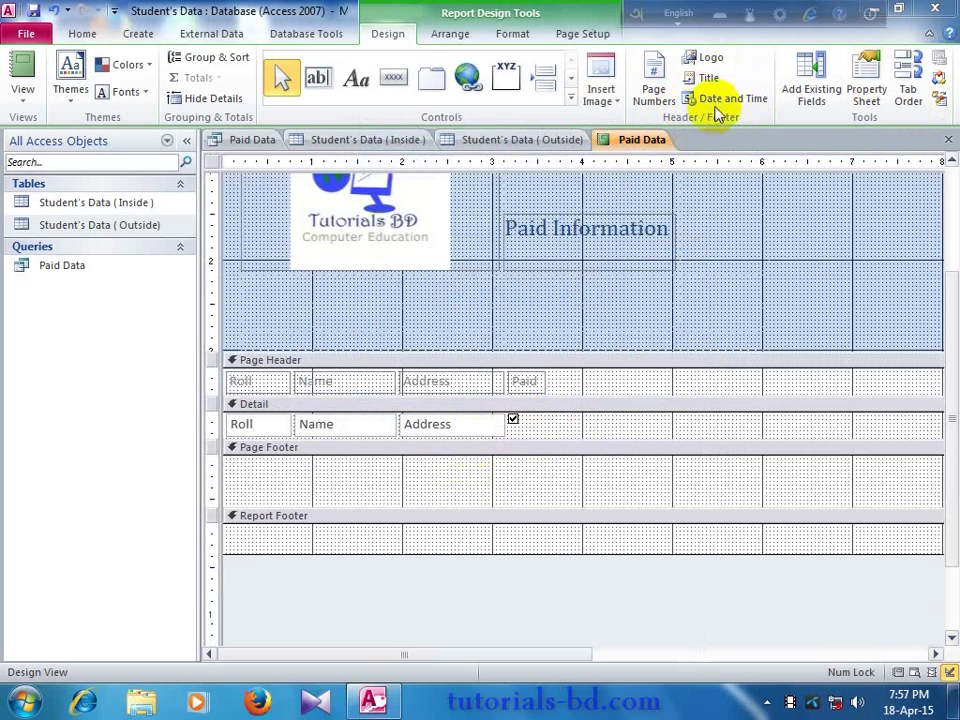
Add date and time fields to the report, using the long weekday date format and the time format with seconds.
left_click(715, 104)
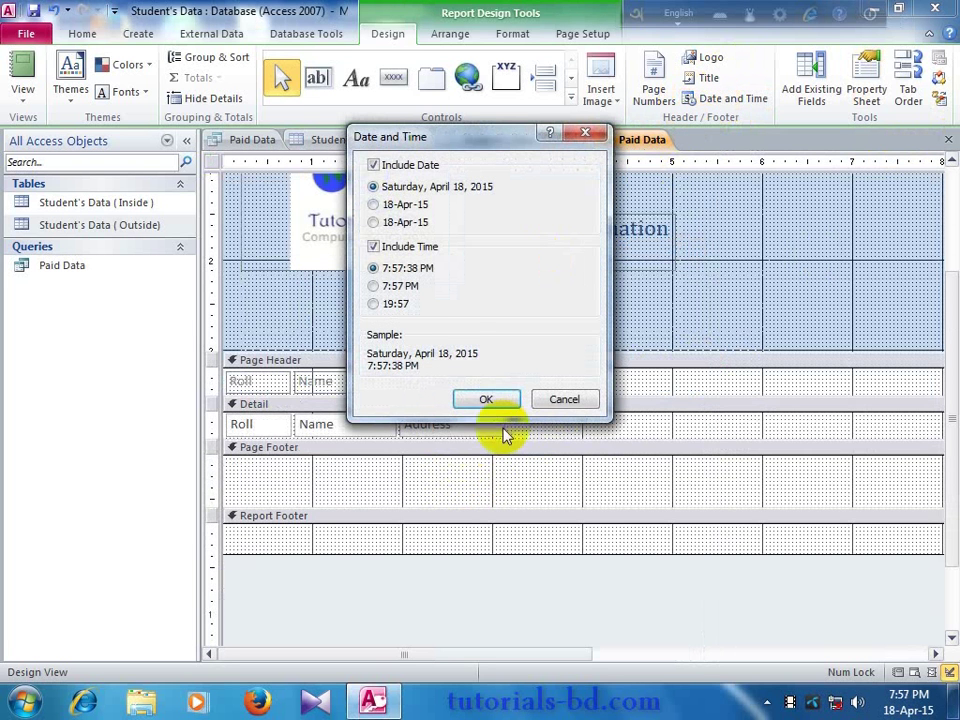
left_click(486, 399)
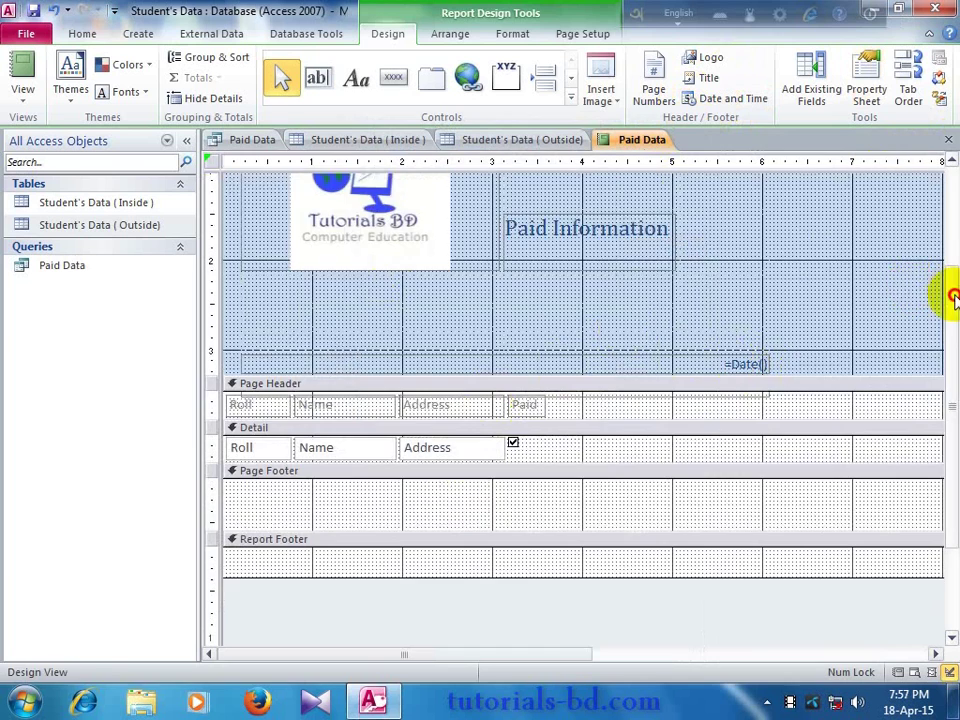
left_click_drag(953, 296, 949, 189)
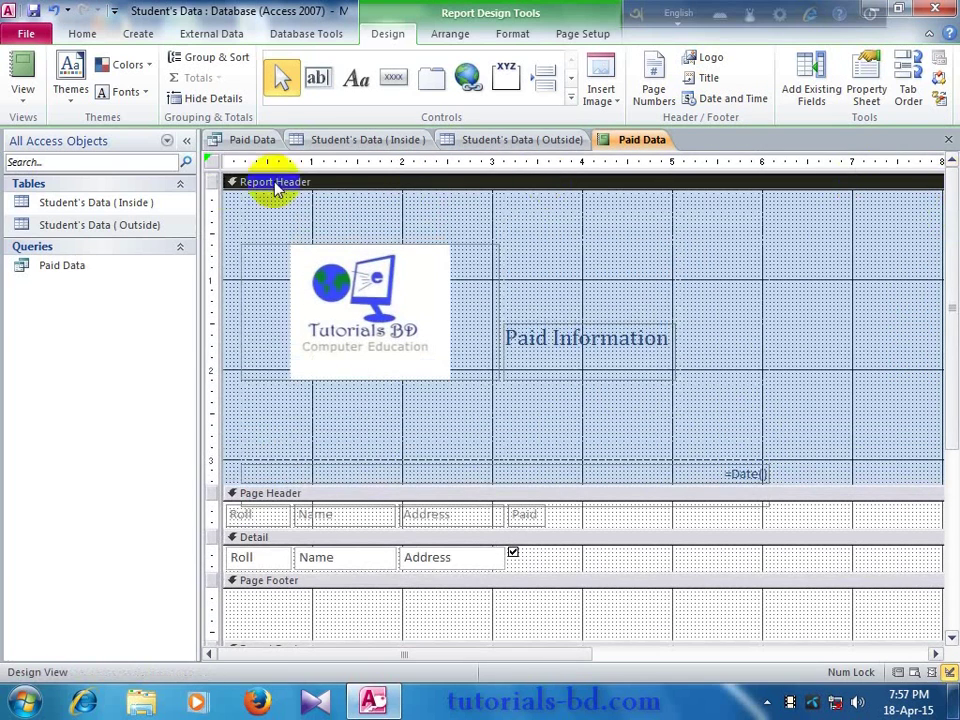
Cut the date field from the report header and paste it into the page footer.
right_click(735, 481)
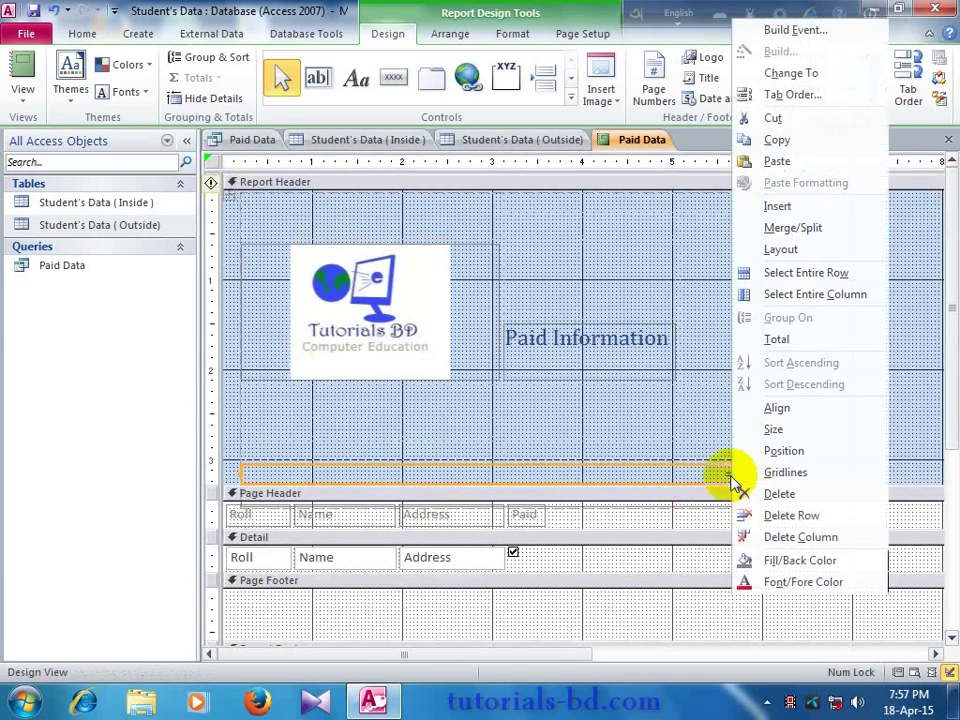
left_click(773, 118)
left_click_drag(957, 385, 943, 518)
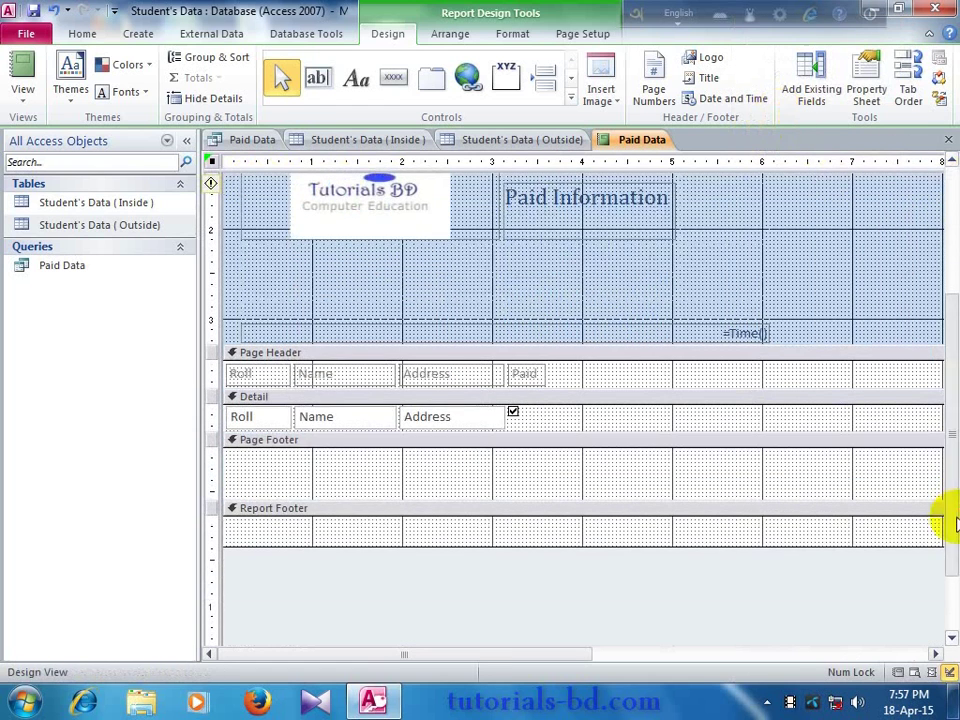
left_click(323, 485)
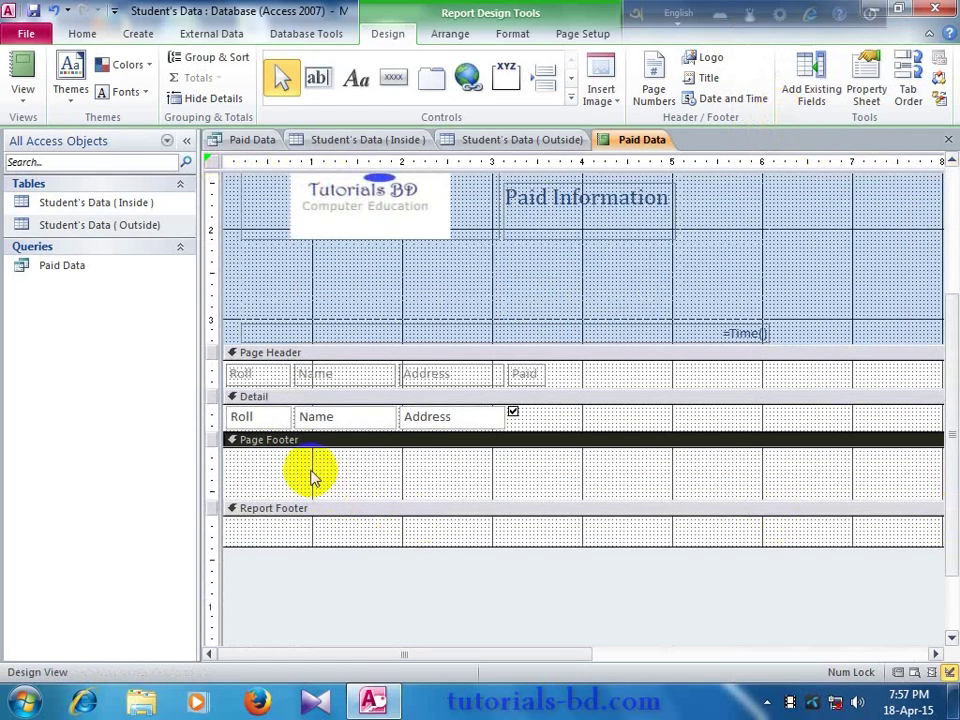
right_click(420, 488)
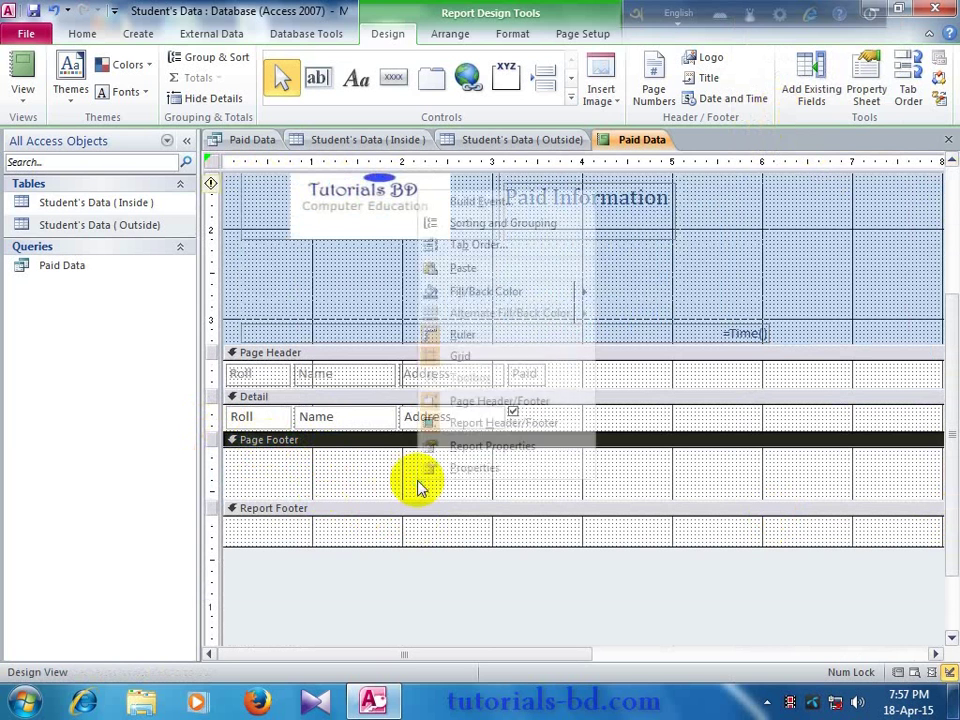
left_click(463, 267)
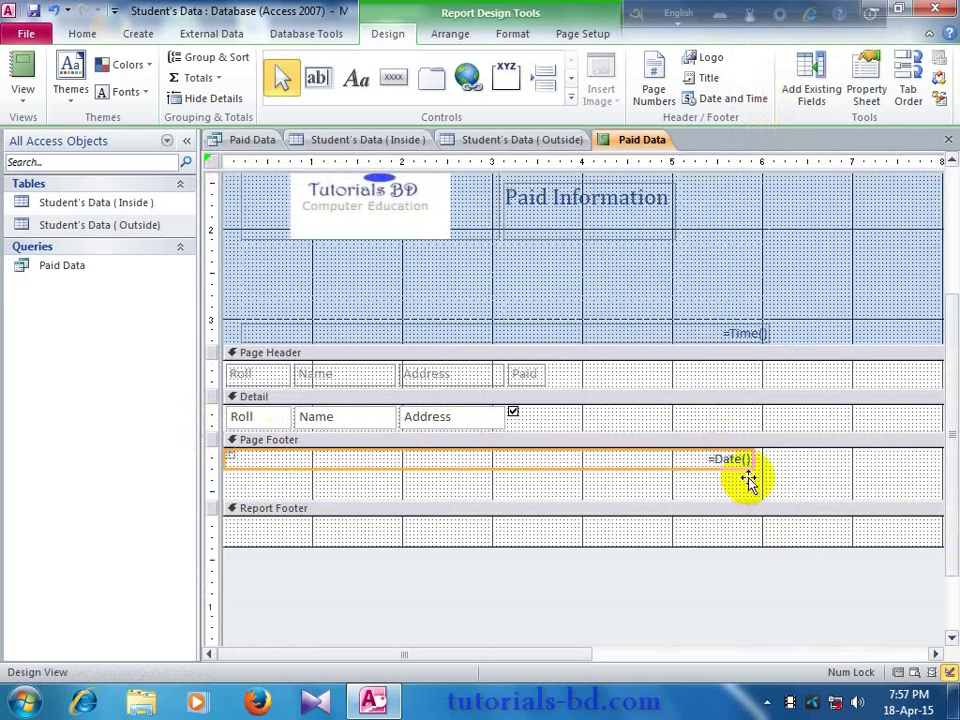
Cut the time field from the report header and paste it into the page footer.
left_click(718, 335)
right_click(718, 335)
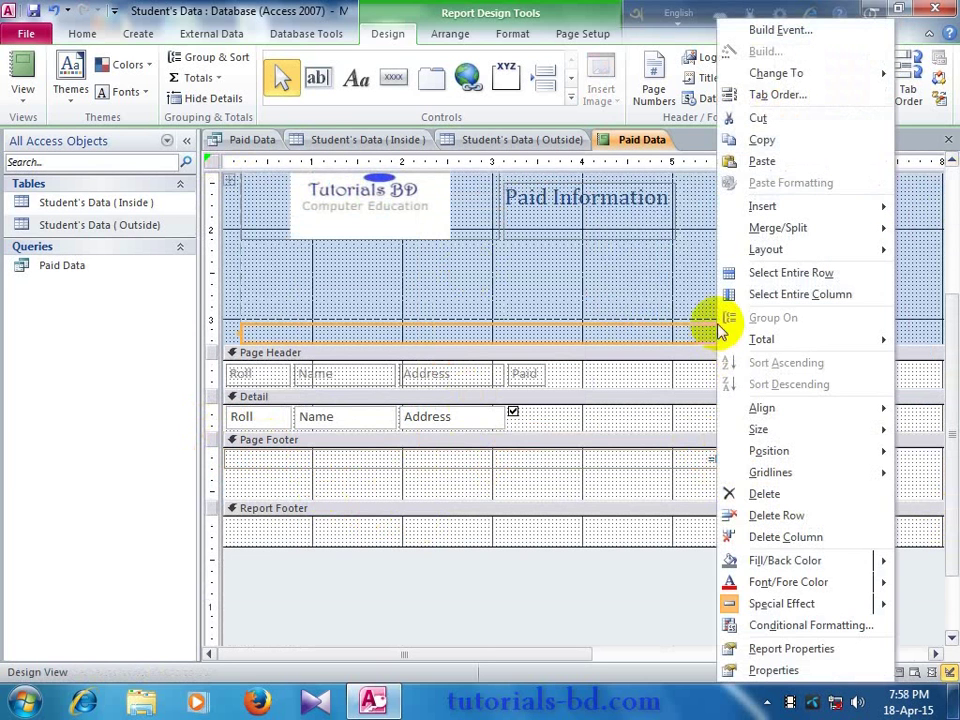
left_click(754, 120)
left_click(643, 487)
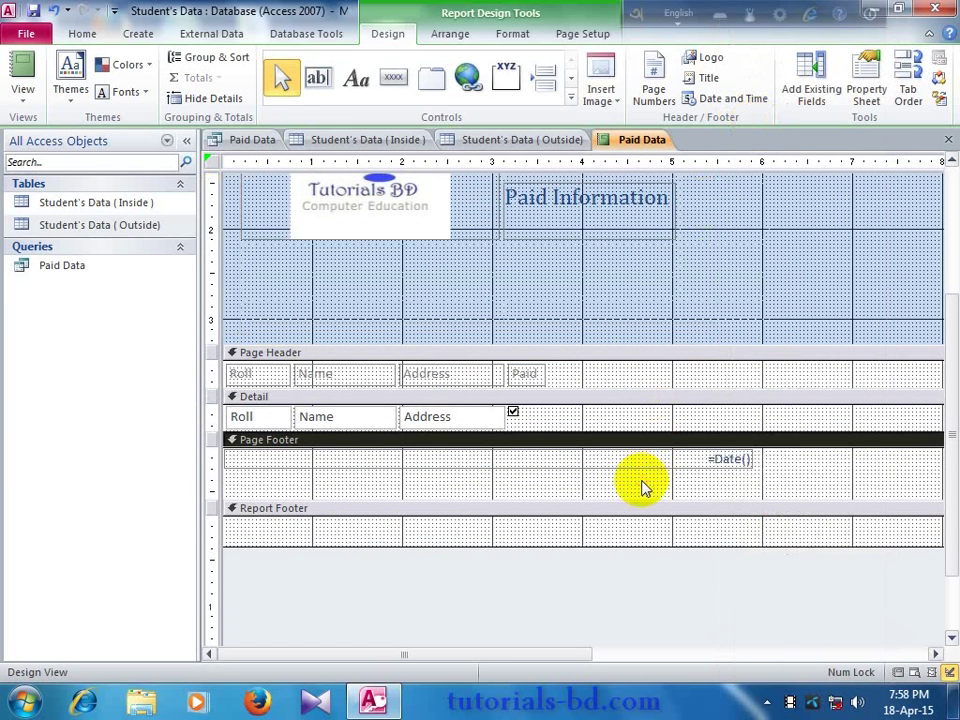
right_click(643, 487)
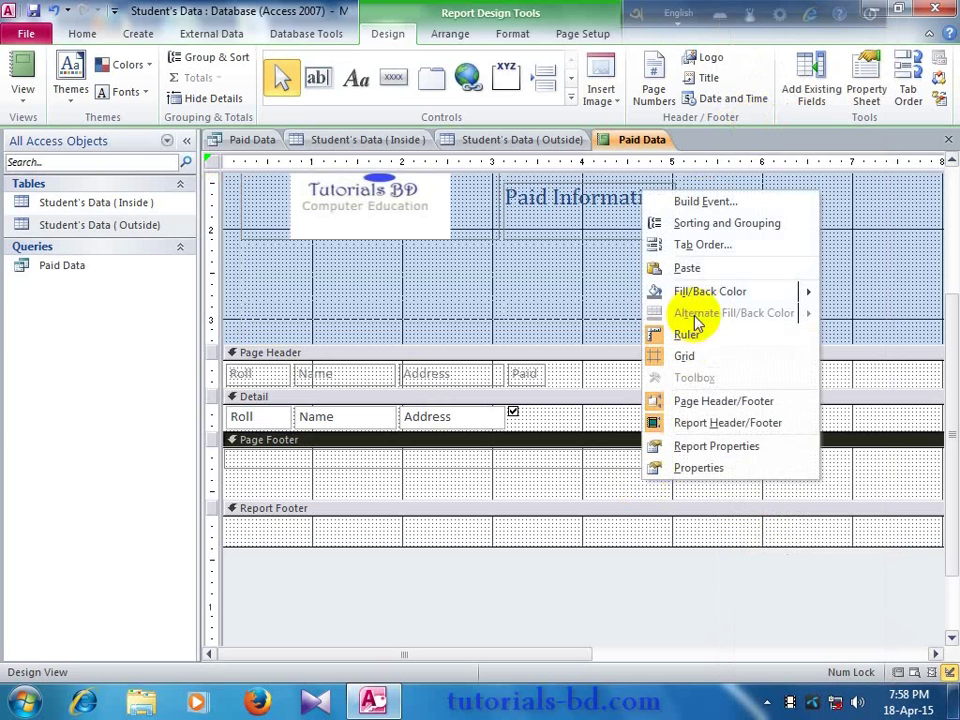
left_click(691, 271)
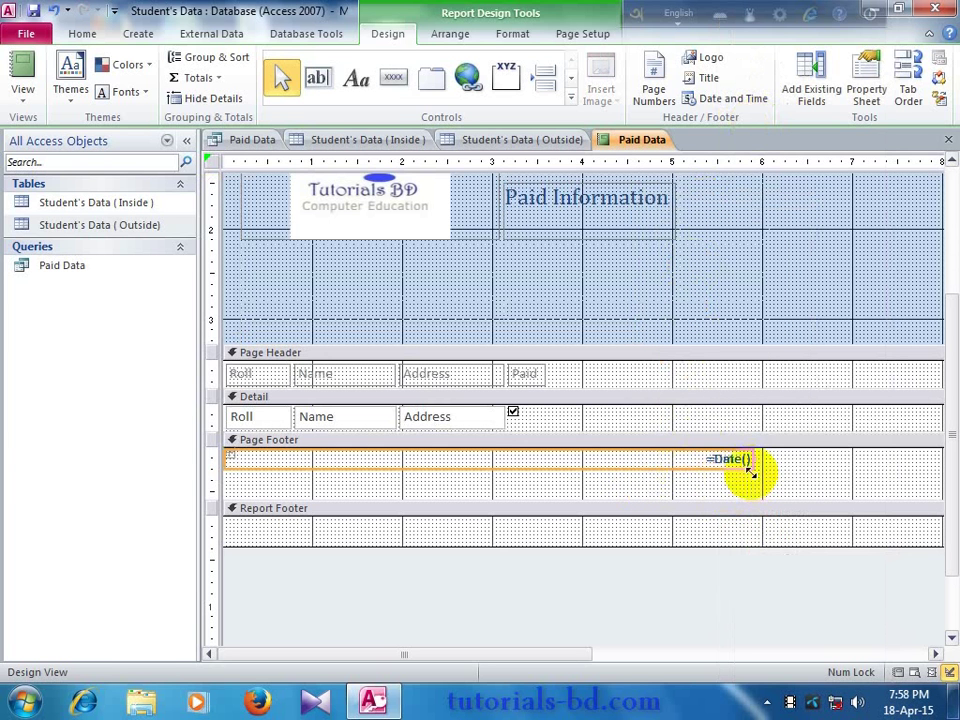
Narrow the pasted time field in the page footer, then narrow it together with the date field and shift both to the right.
left_click_drag(750, 463, 394, 470)
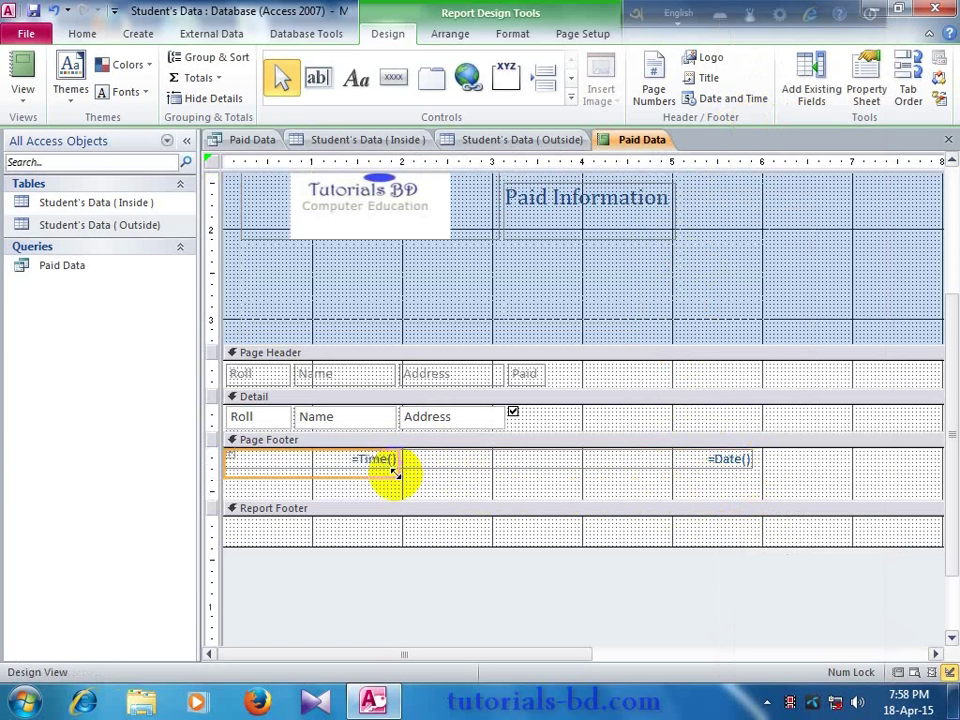
left_click(748, 463, "shift")
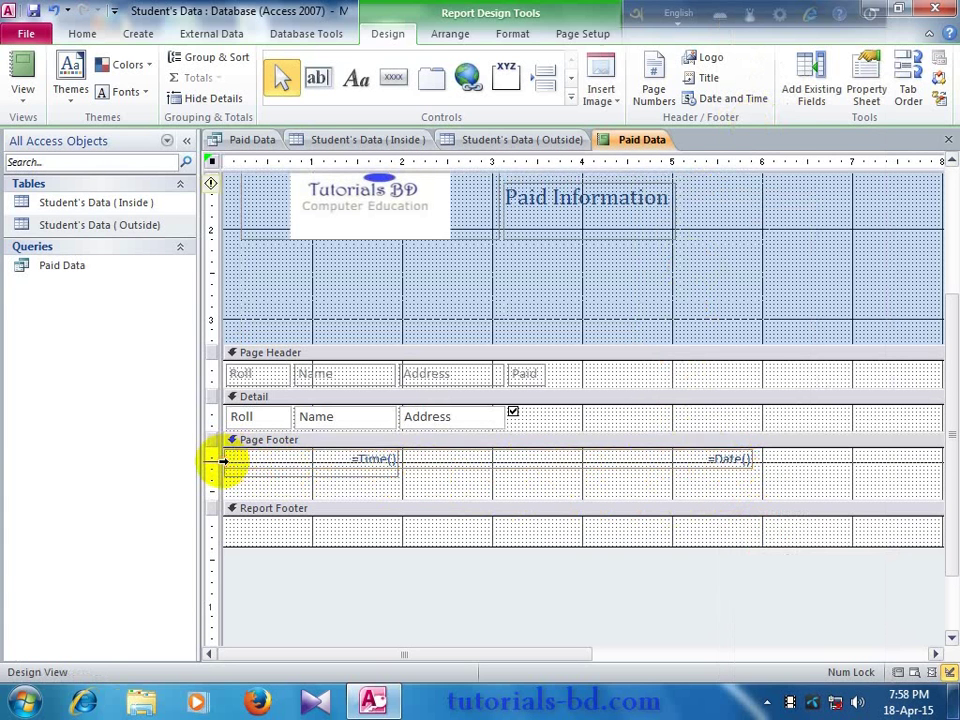
left_click(224, 461)
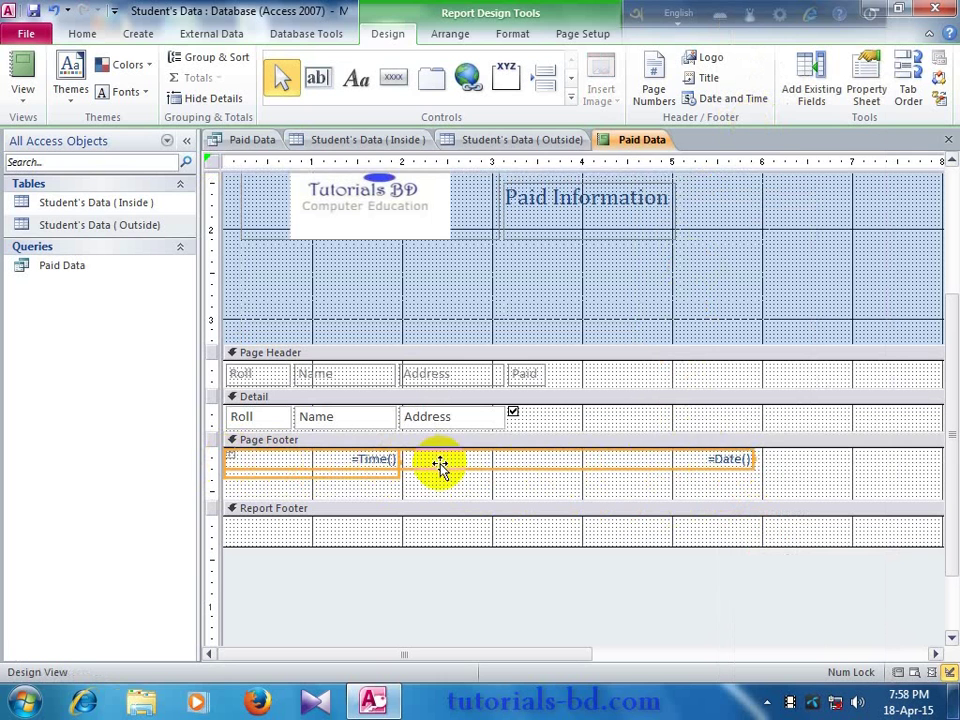
left_click_drag(647, 467, 833, 480)
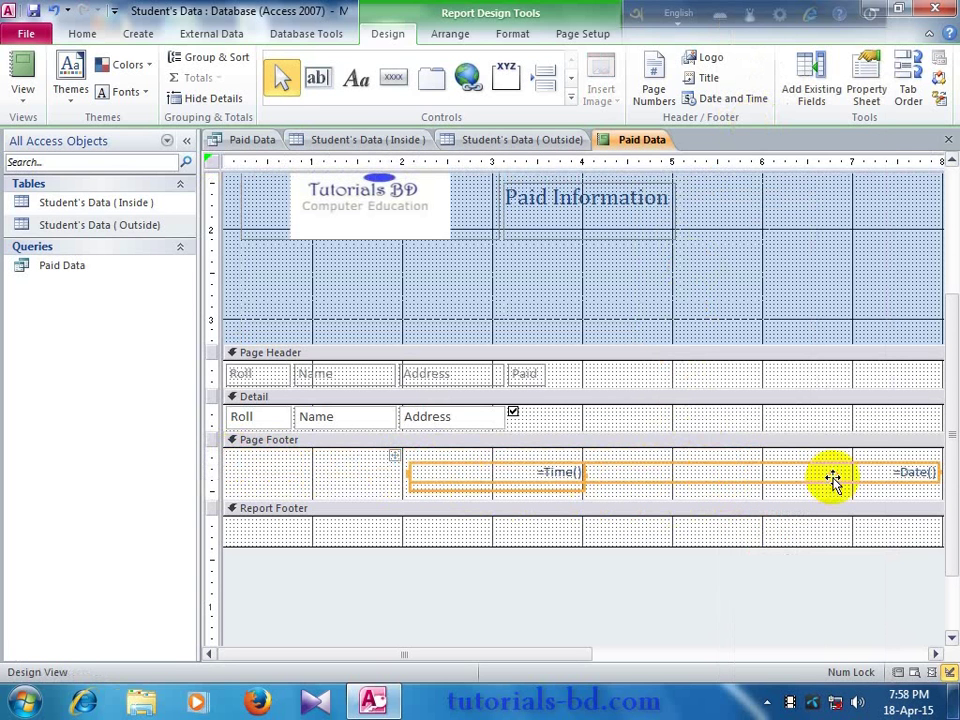
left_click_drag(943, 471, 833, 470)
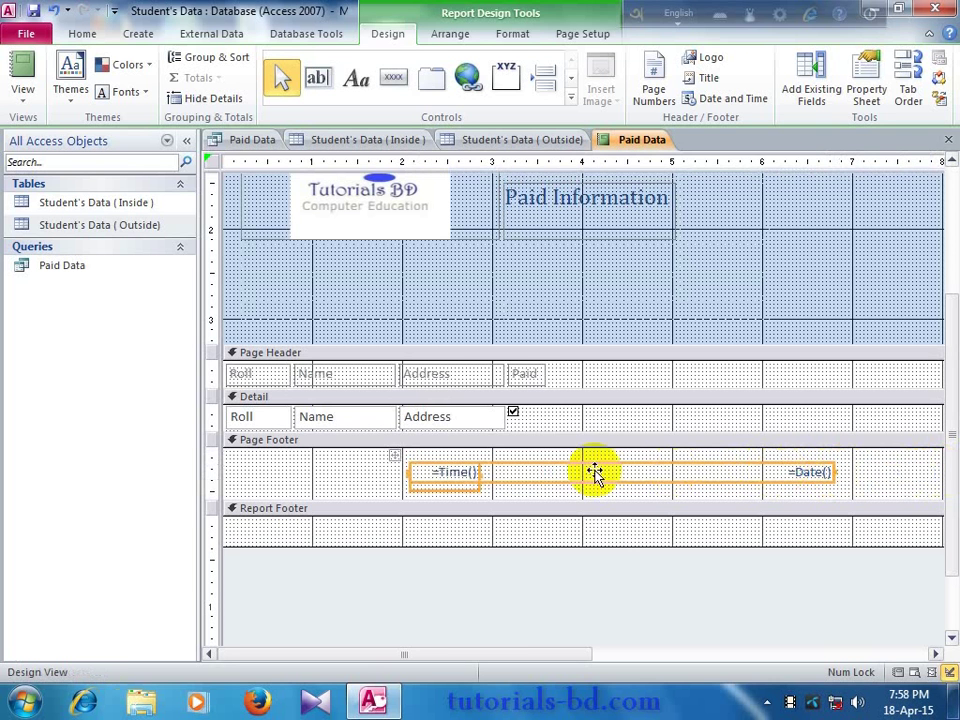
left_click_drag(591, 471, 686, 467)
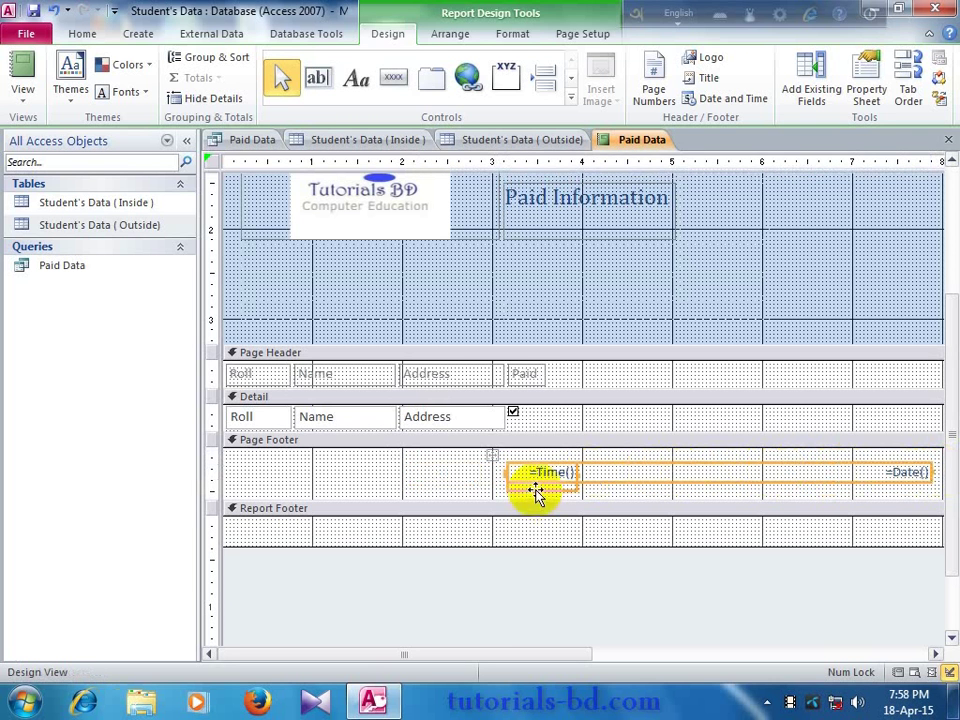
left_click_drag(535, 482, 510, 474)
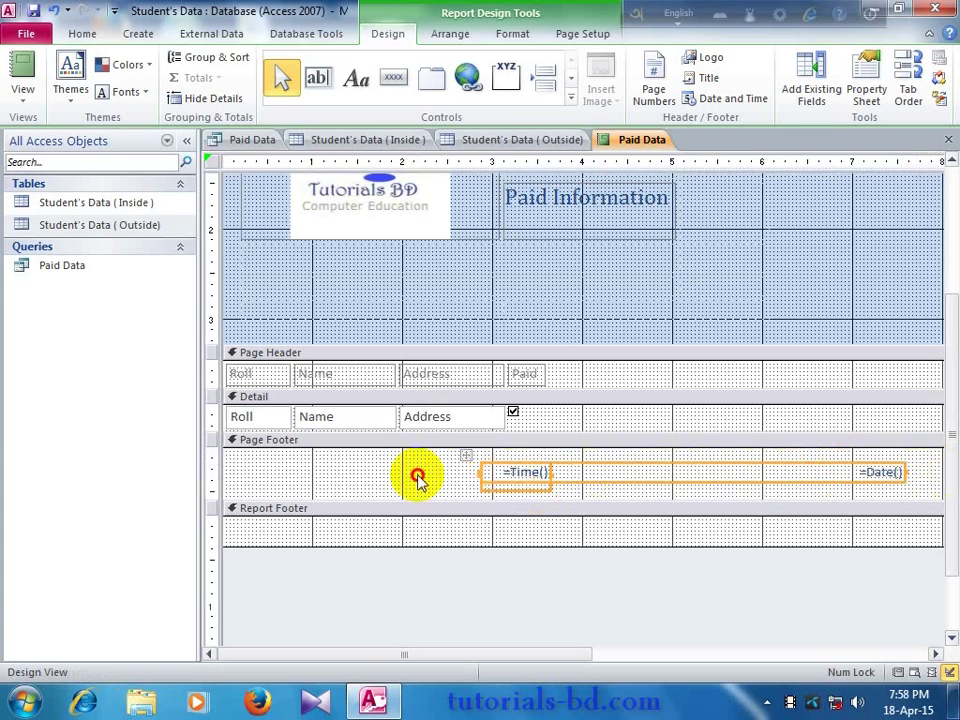
Move the time field alone to the left edge of the page footer.
left_click(418, 476)
left_click(535, 476)
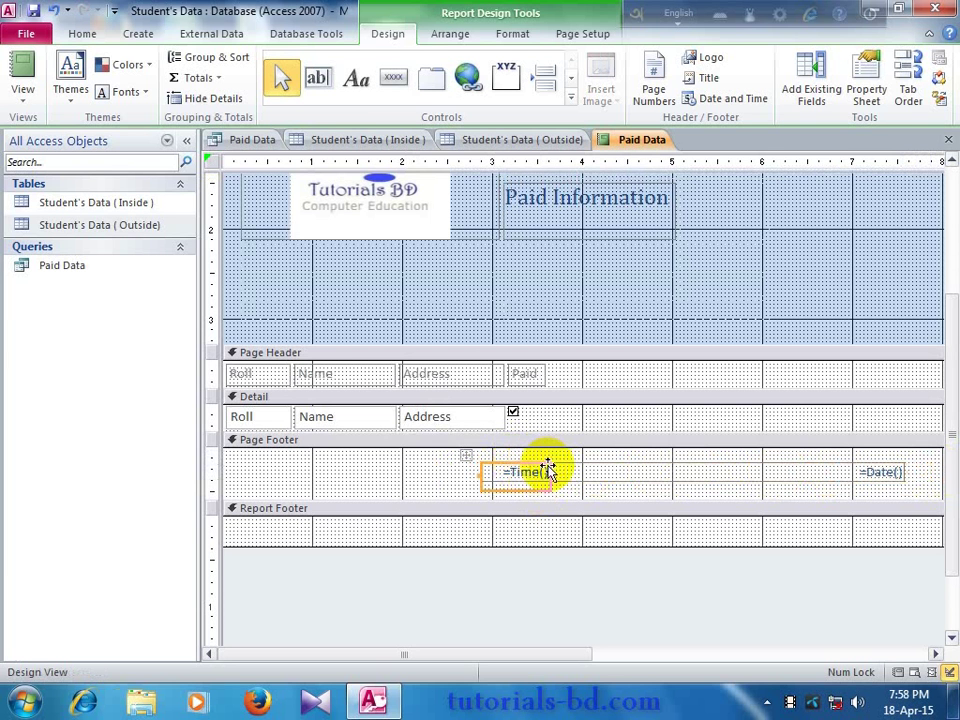
left_click_drag(549, 471, 298, 476)
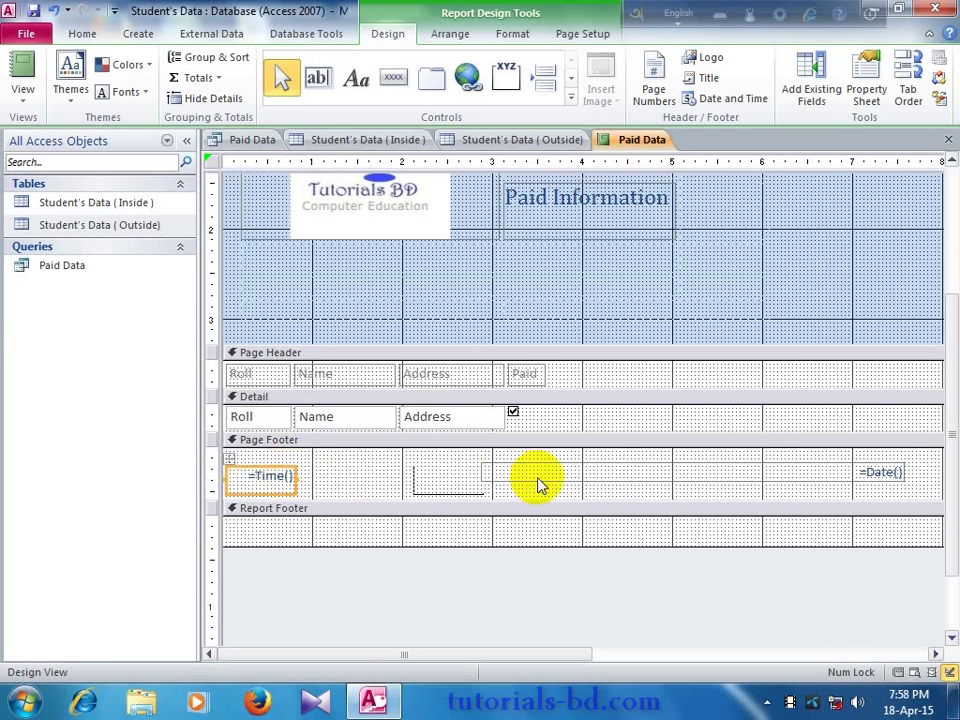
Shrink the date field to about 0.8 inch wide and move it to the lower right corner of the page footer.
left_click(491, 473)
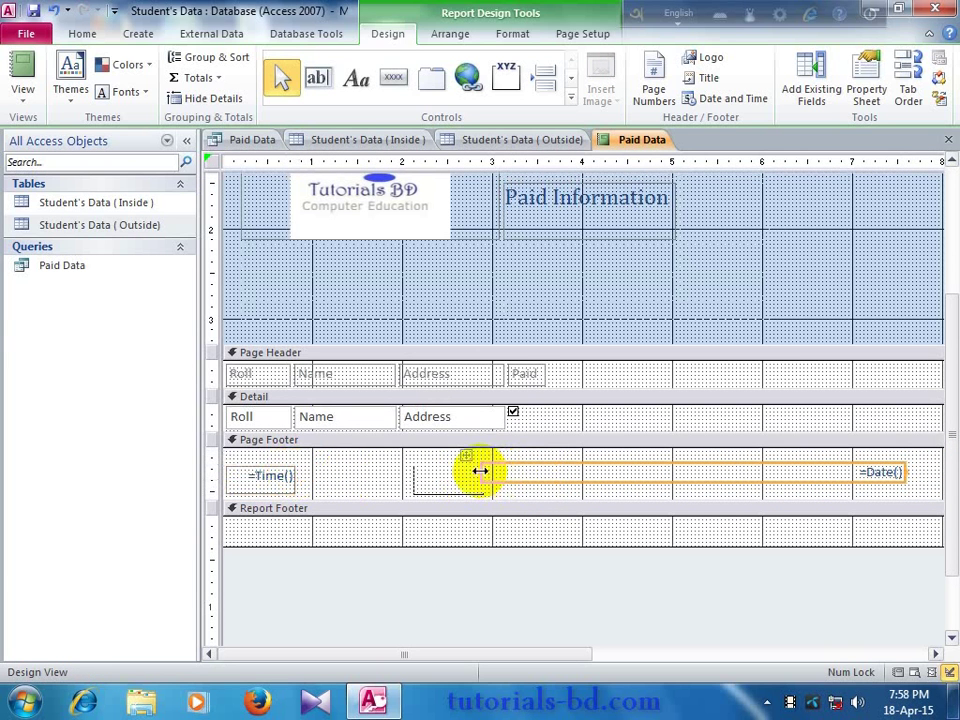
left_click_drag(483, 471, 580, 472)
left_click_drag(794, 472, 836, 471)
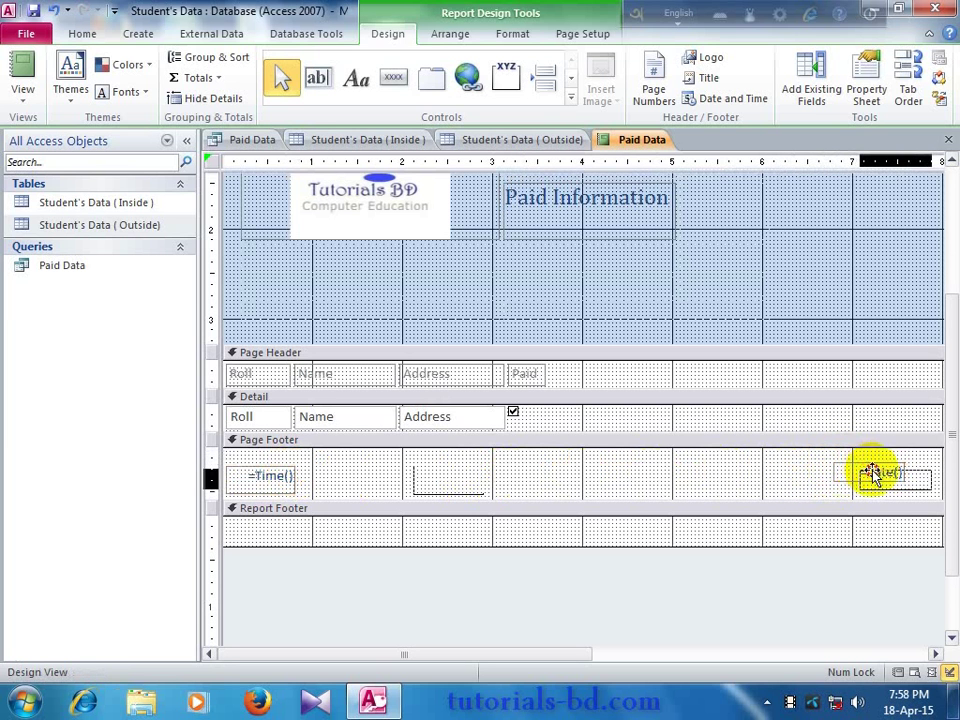
left_click_drag(877, 478, 878, 482)
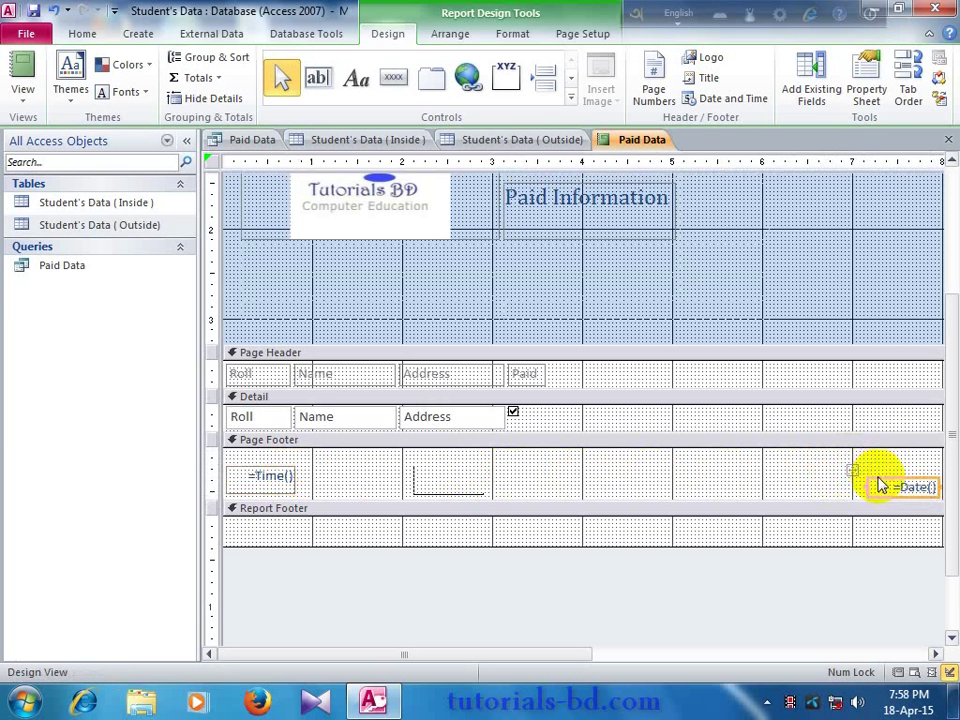
left_click(620, 481)
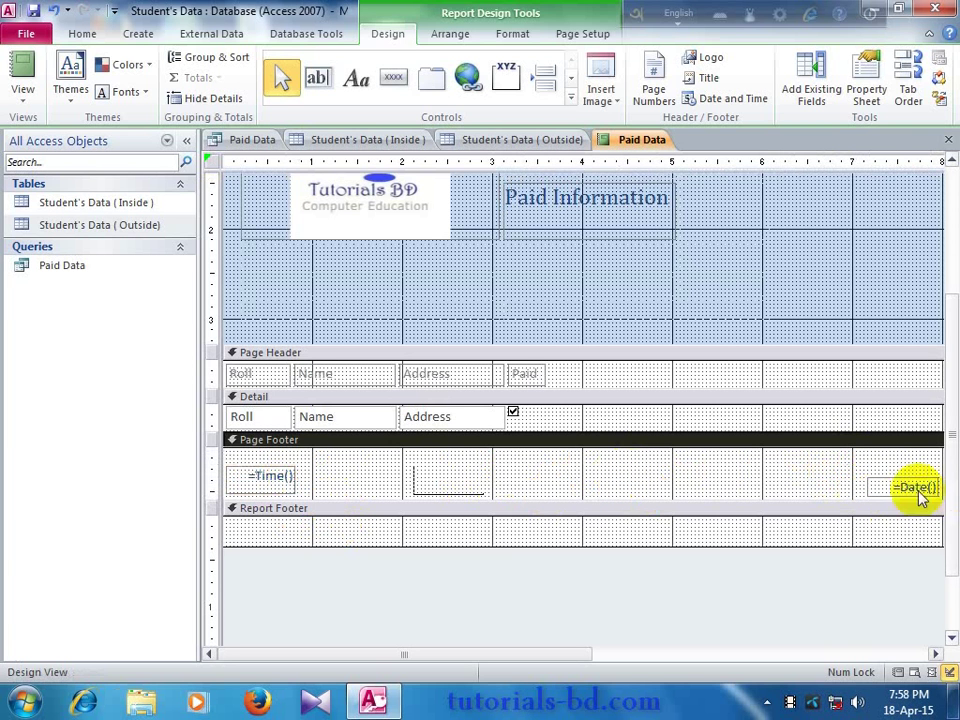
Show the Paid Data report in Report View and check the time and date fields at the end of the report.
right_click(651, 139)
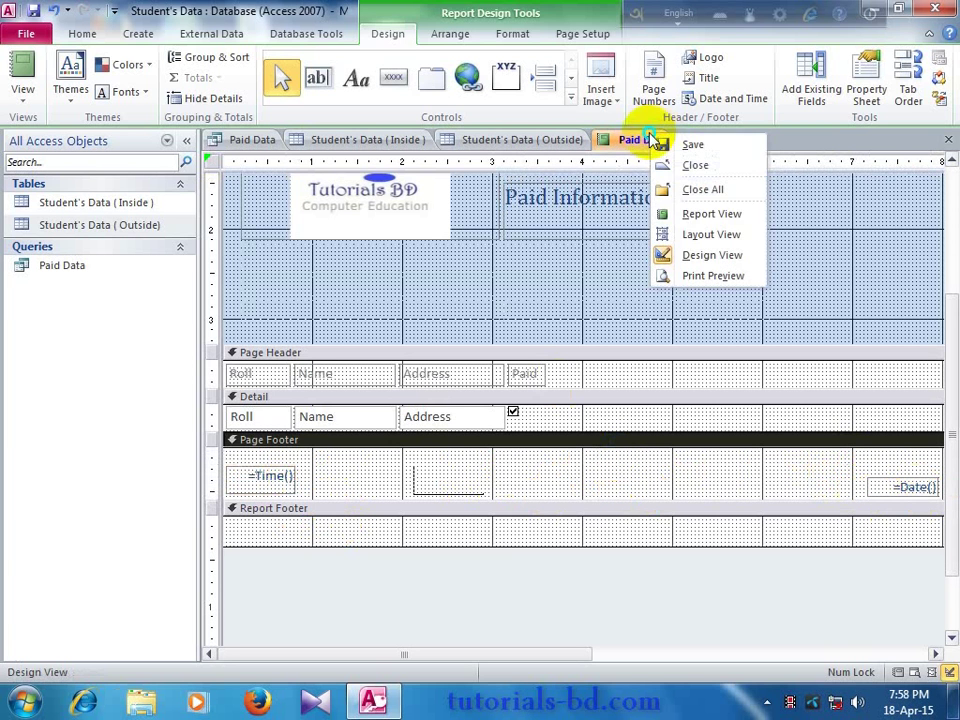
left_click(692, 222)
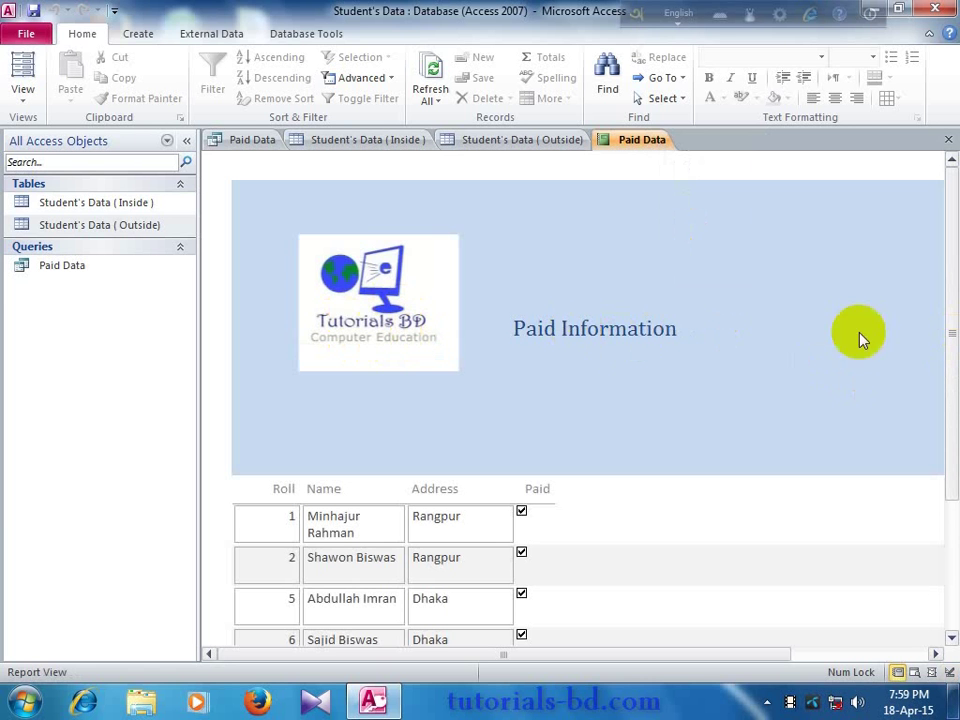
left_click_drag(952, 337, 950, 542)
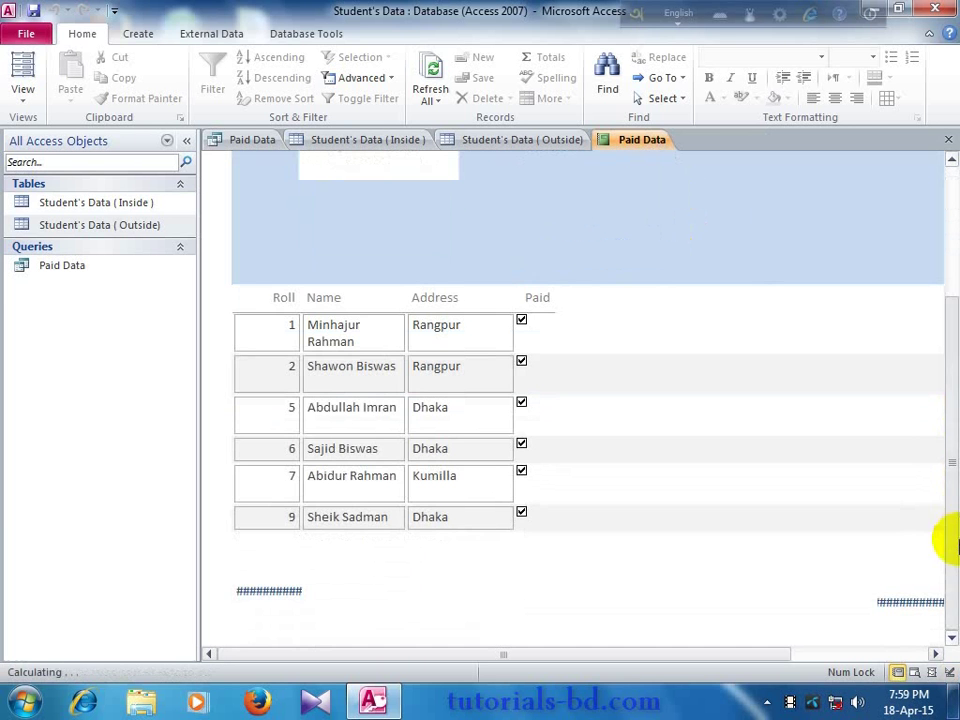
left_click_drag(426, 653, 388, 634)
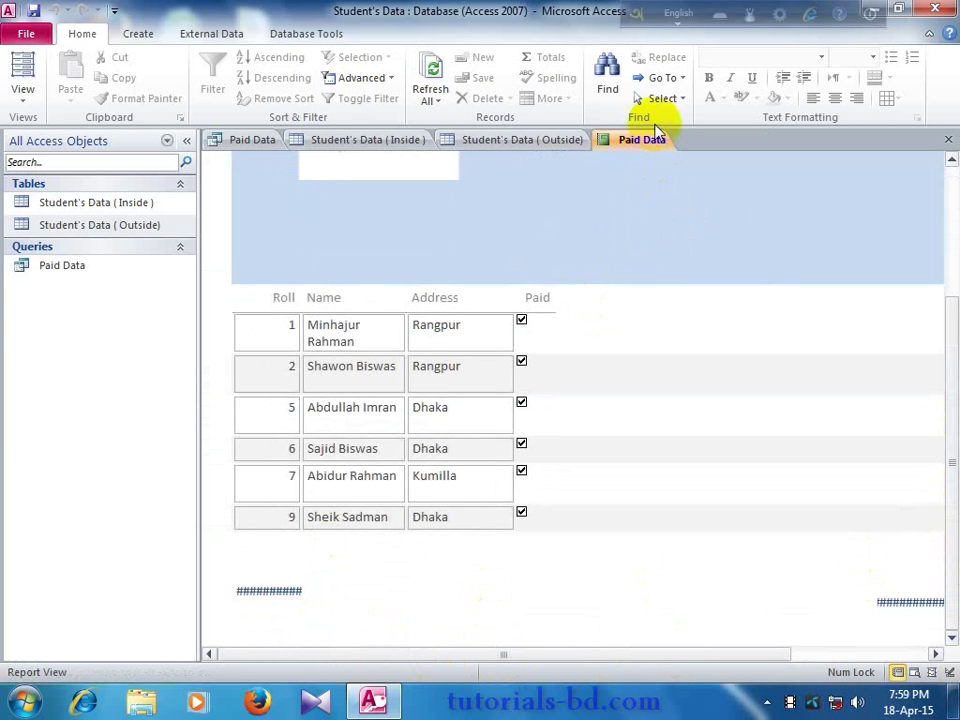
right_click(630, 145)
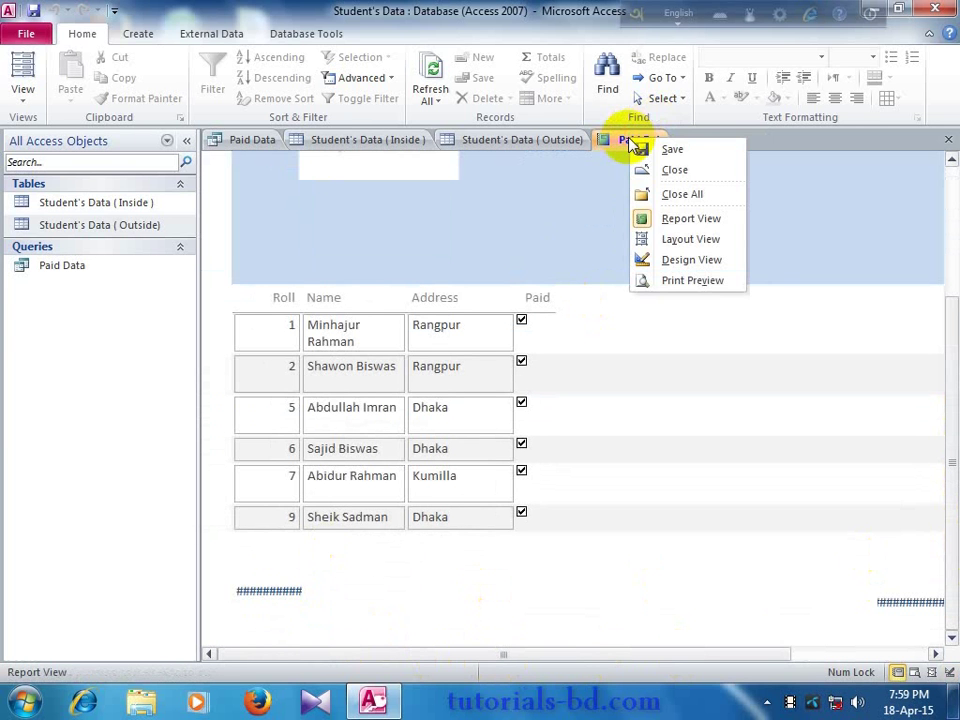
left_click(662, 222)
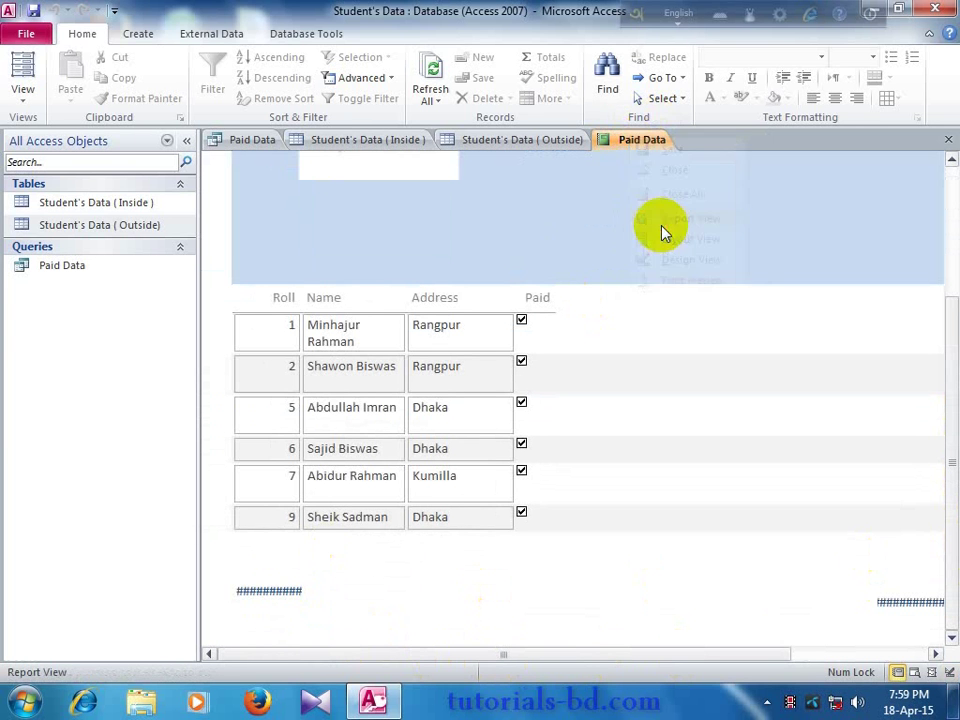
Return the Paid Data report to Design View.
right_click(637, 148)
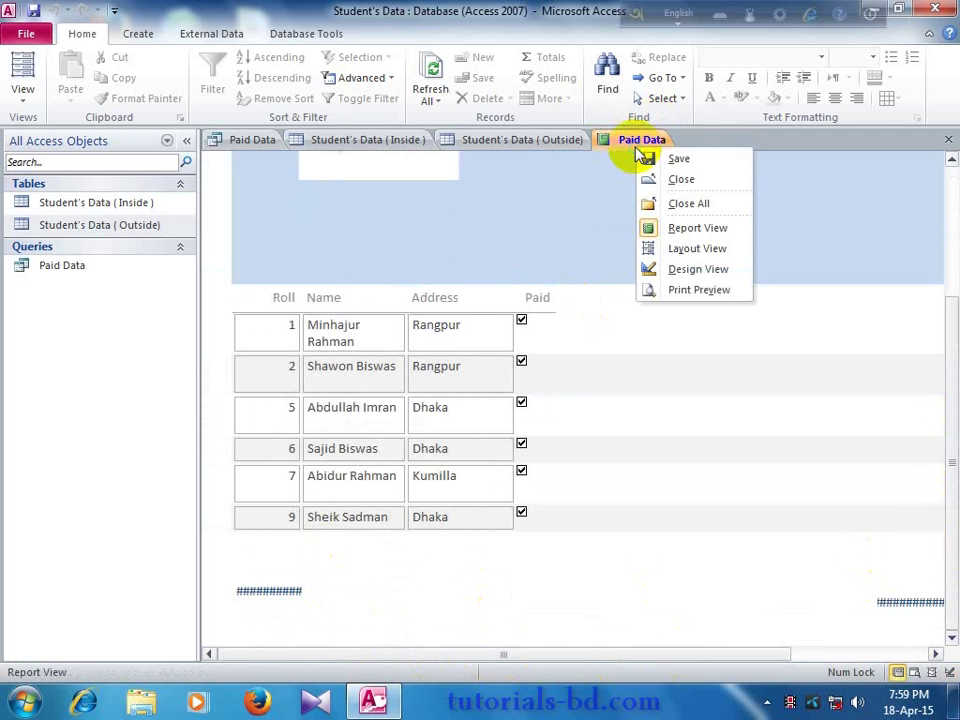
left_click(681, 271)
left_click_drag(948, 352, 949, 579)
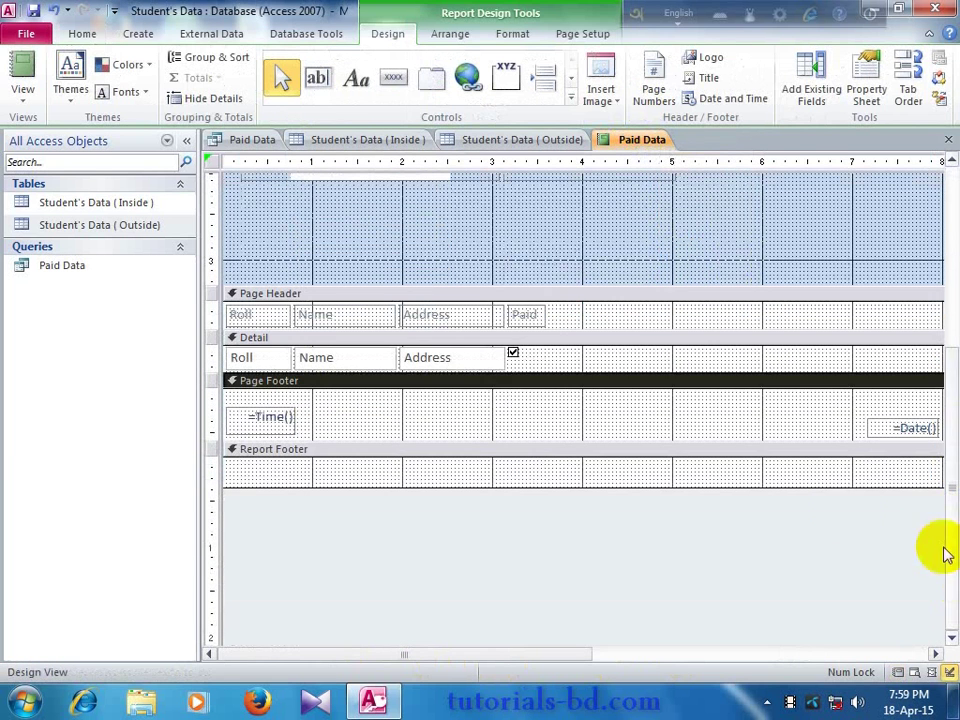
left_click(257, 416)
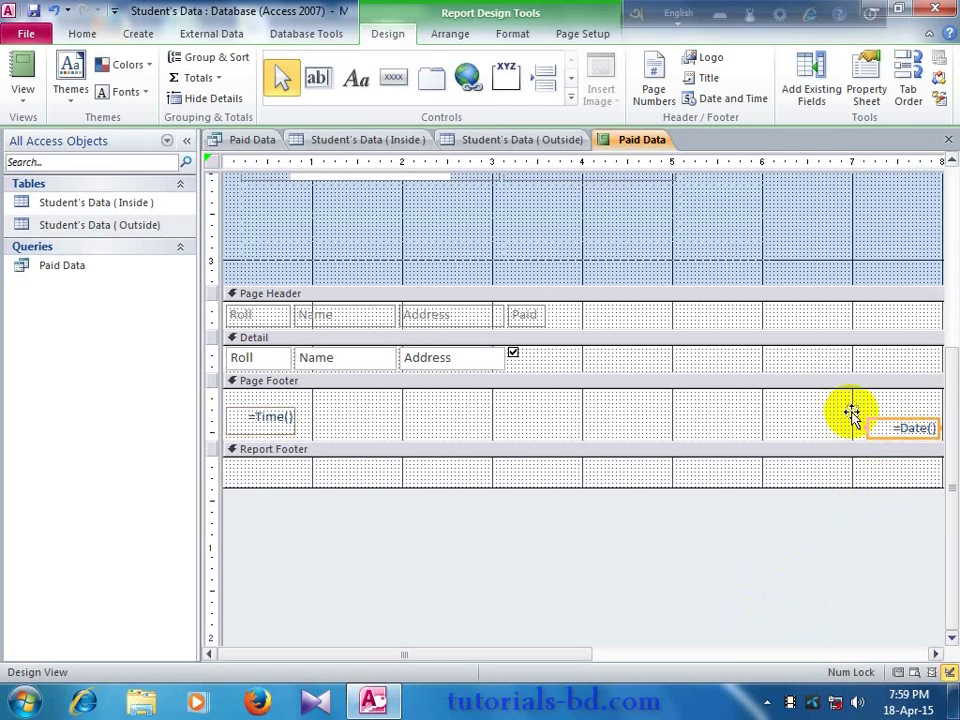
left_click(710, 101)
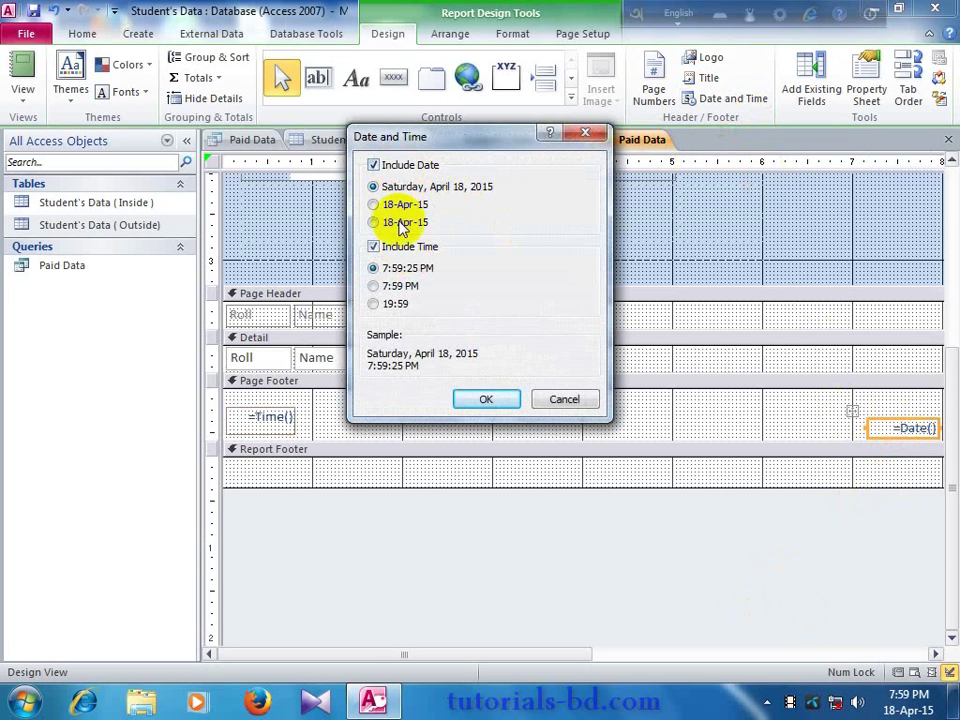
left_click(556, 400)
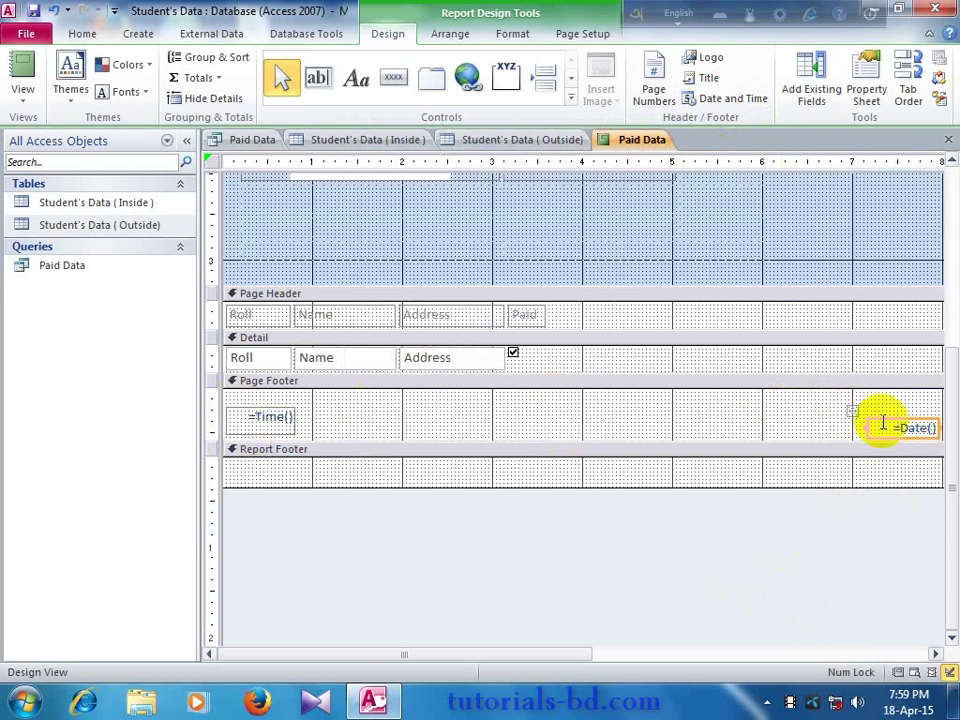
Delete the date and time fields from the page footer.
left_click(853, 416)
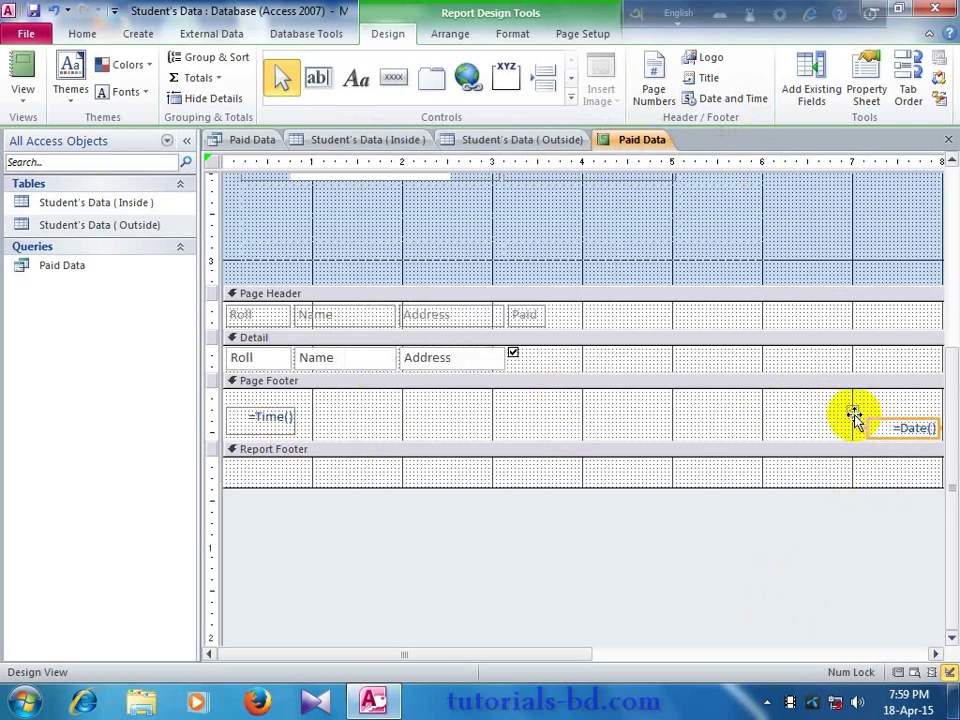
key("Delete")
left_click(257, 416)
key("Delete")
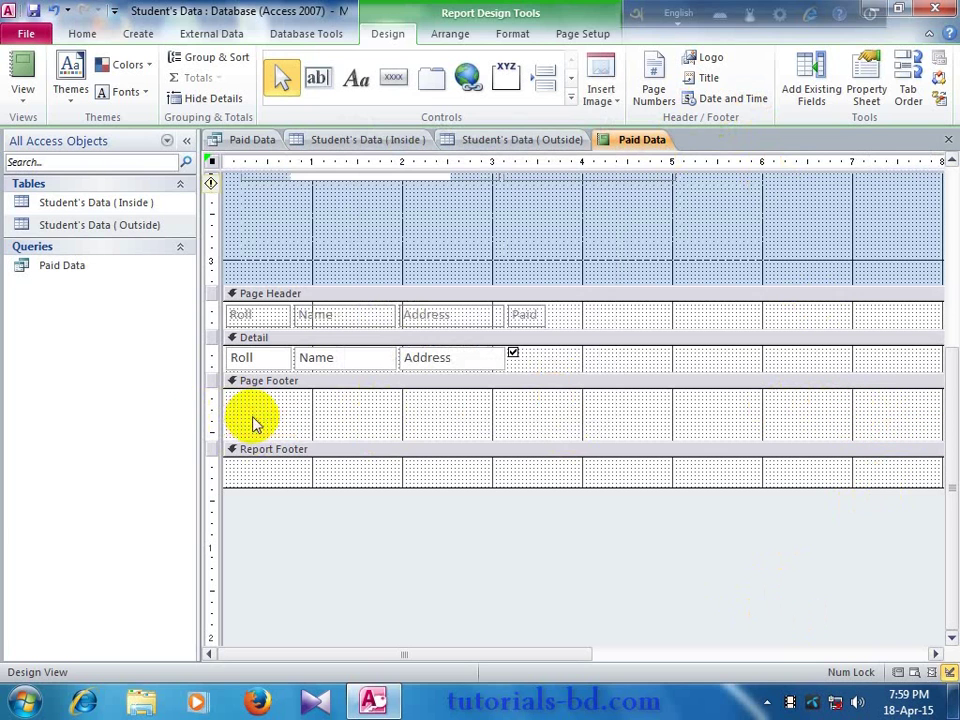
Show the report in Report View and review its header, records and footer without the date and time.
left_click_drag(943, 418, 943, 204)
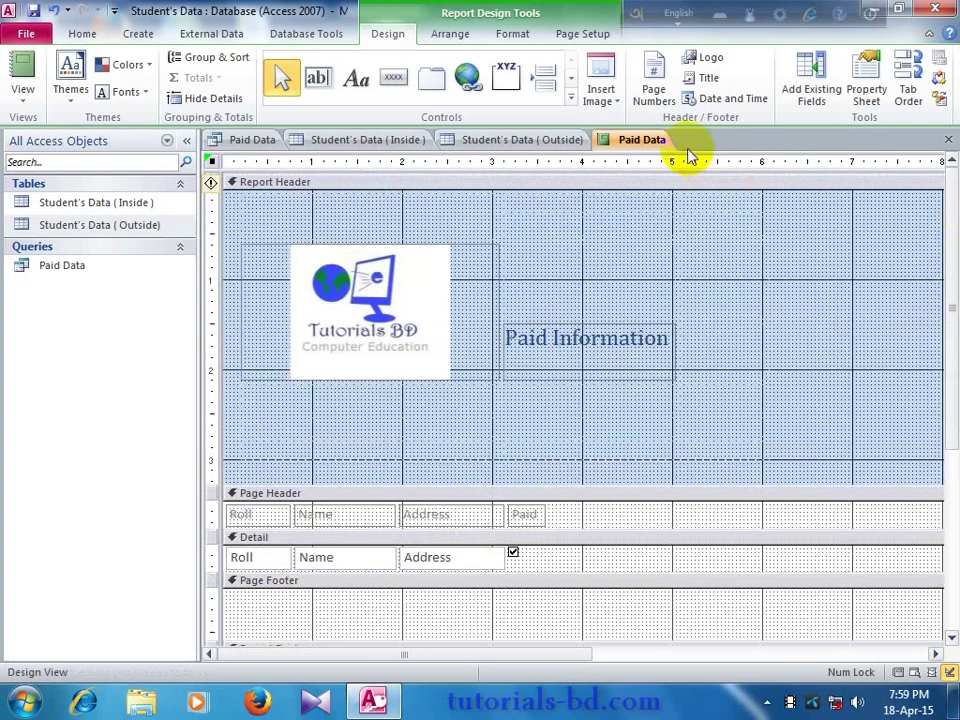
right_click(632, 146)
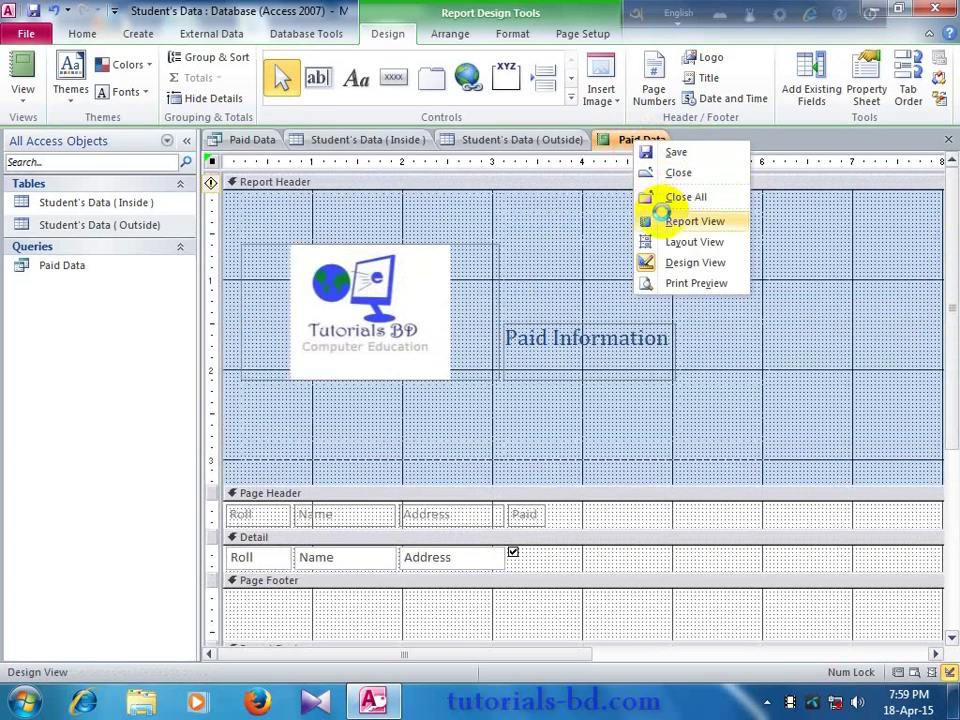
left_click(655, 221)
left_click_drag(943, 369, 945, 471)
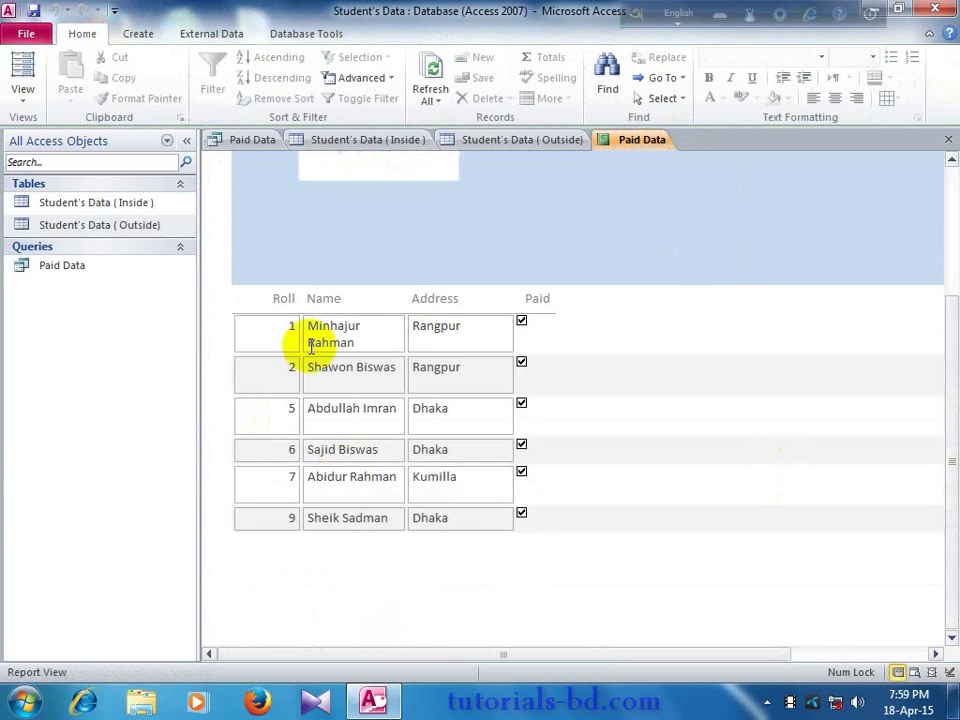
scroll(737, 442, "up", 2)
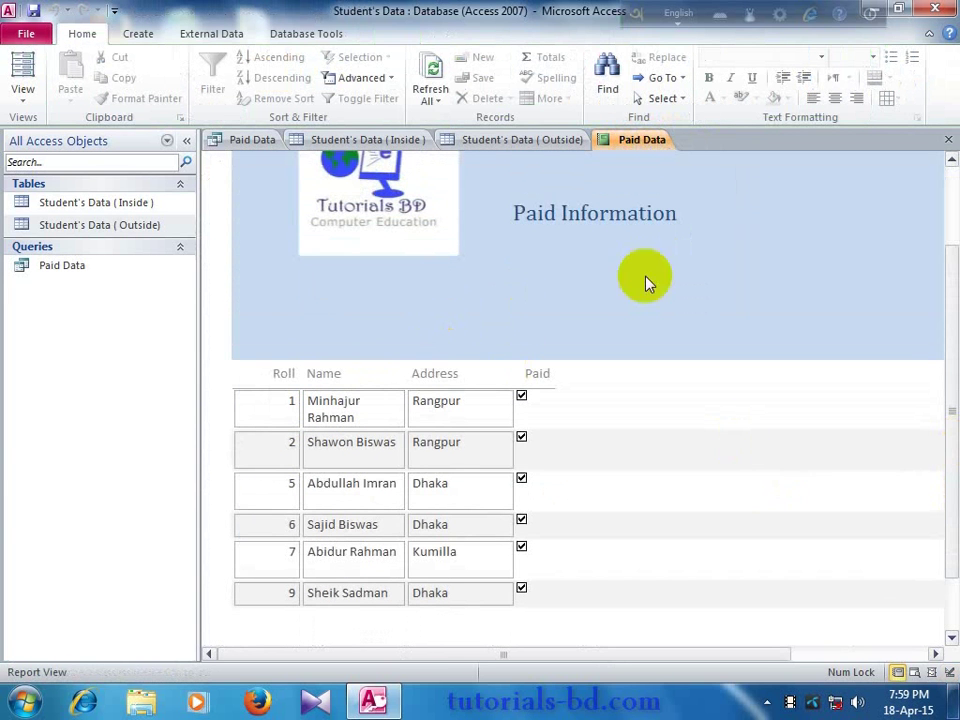
left_click_drag(943, 392, 951, 369)
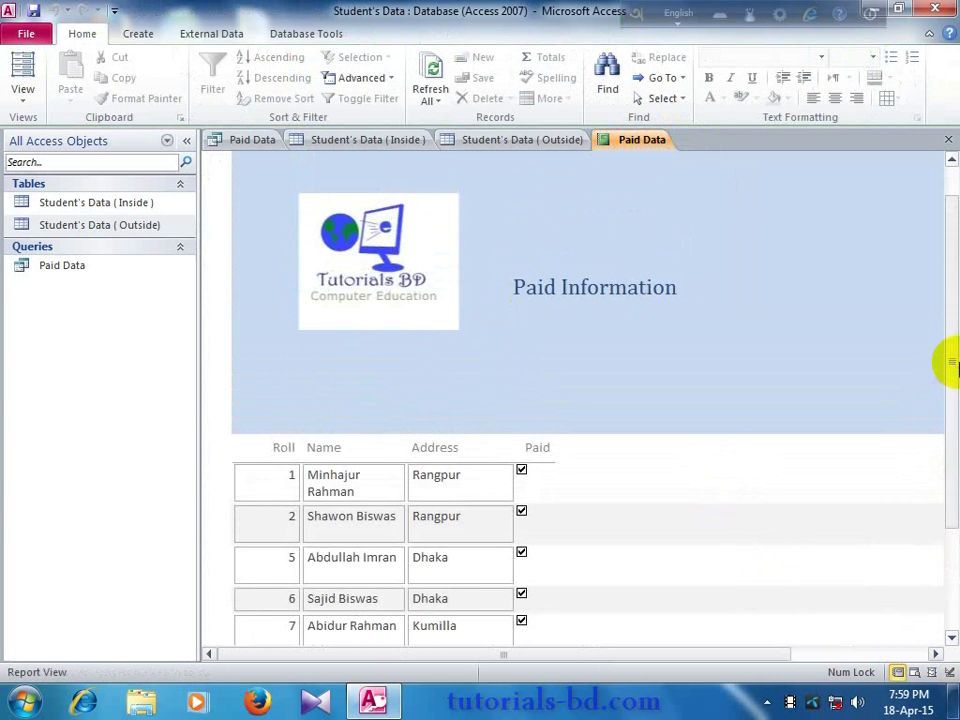
Switch the Paid Data report to Layout View and apply the built-in Metro theme.
right_click(620, 145)
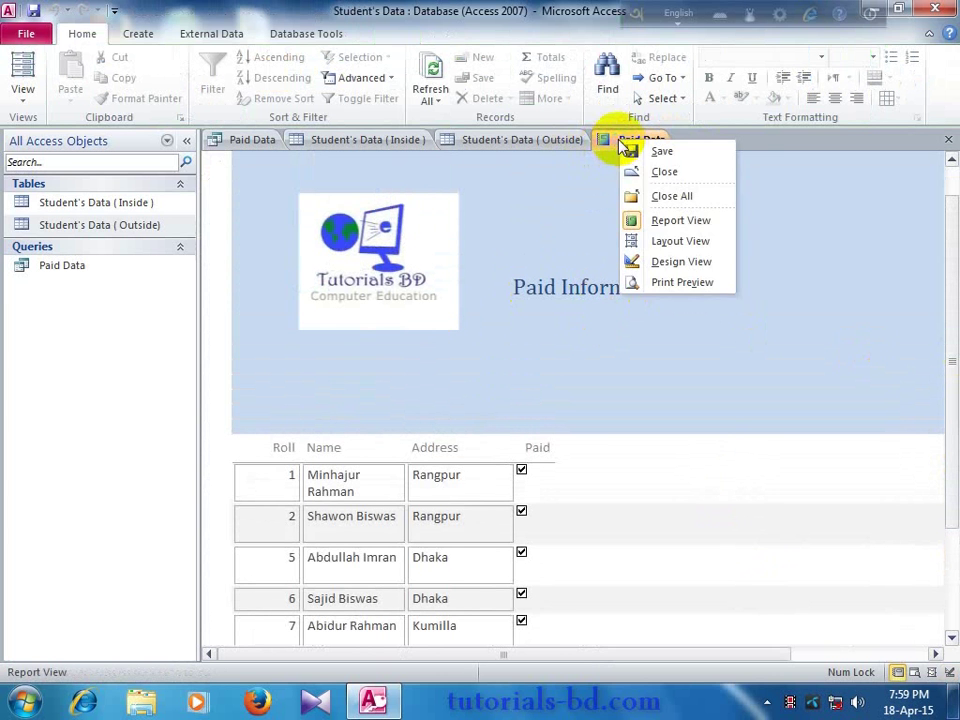
left_click(634, 241)
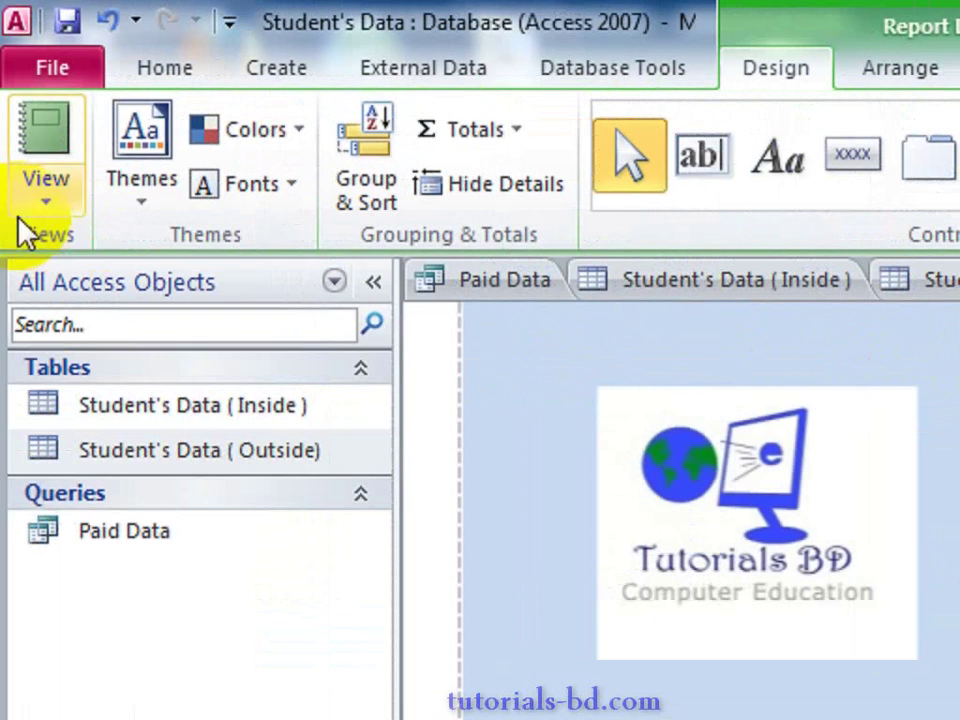
left_click(146, 212)
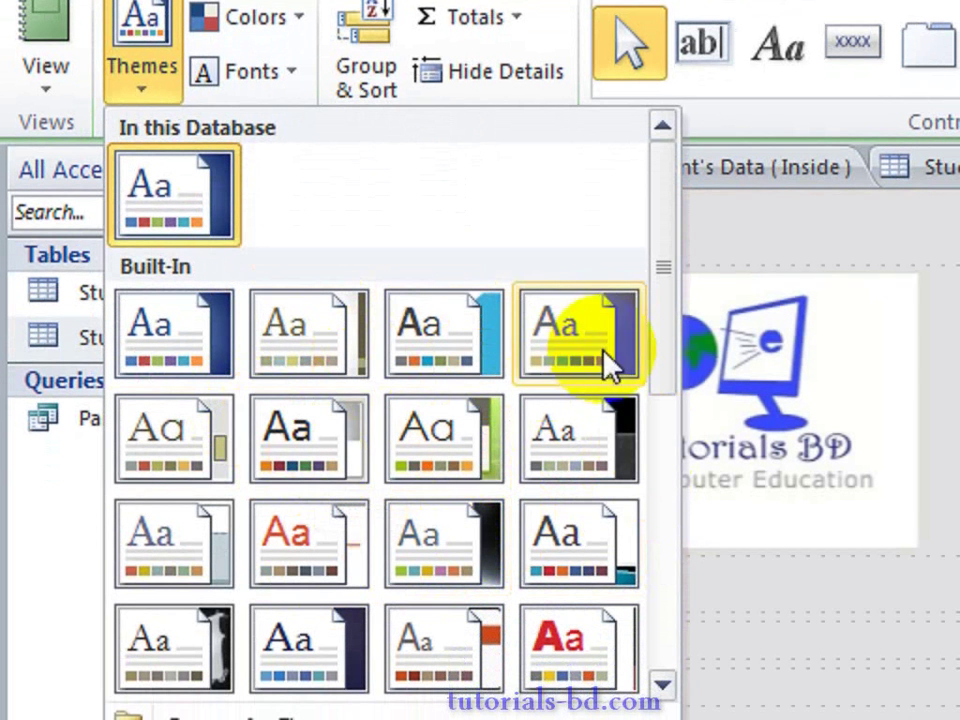
scroll(650, 420, "down", 3)
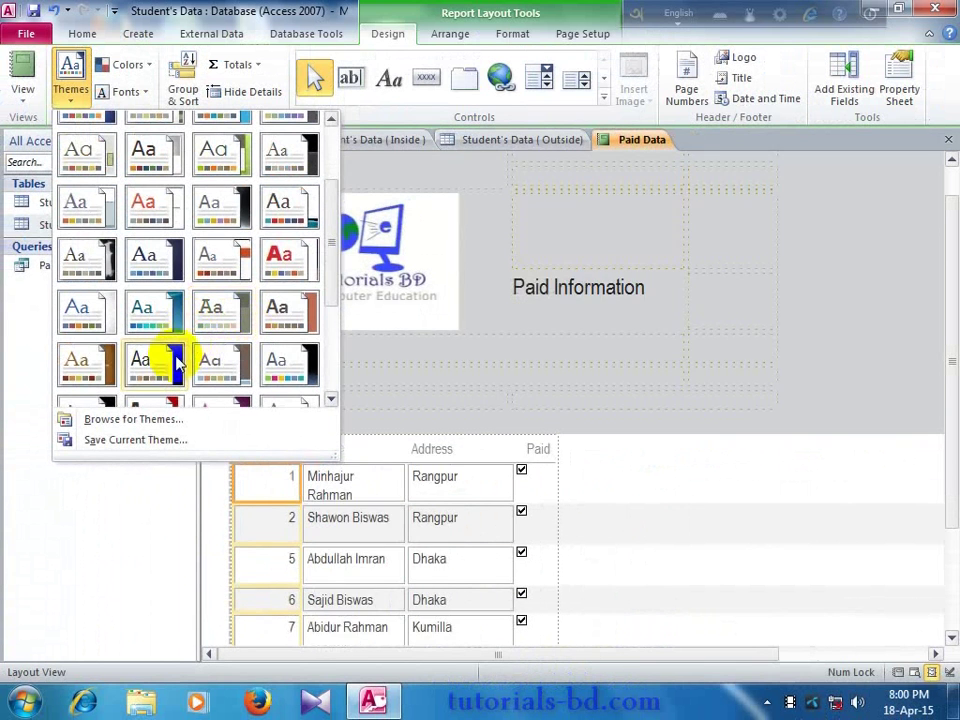
scroll(326, 360, "down", 3)
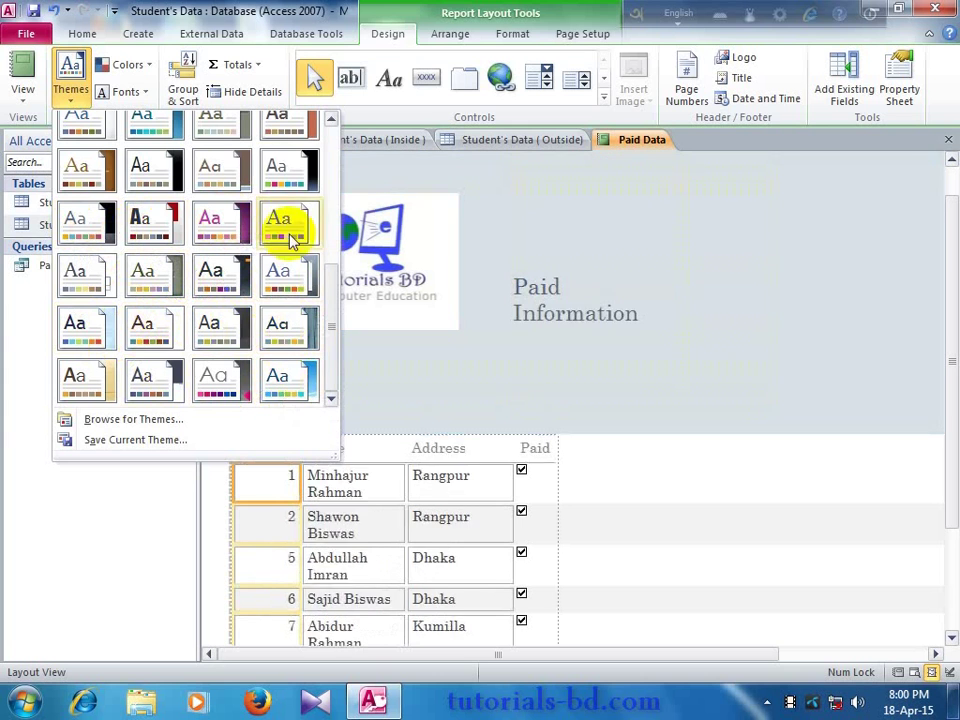
left_click(278, 175)
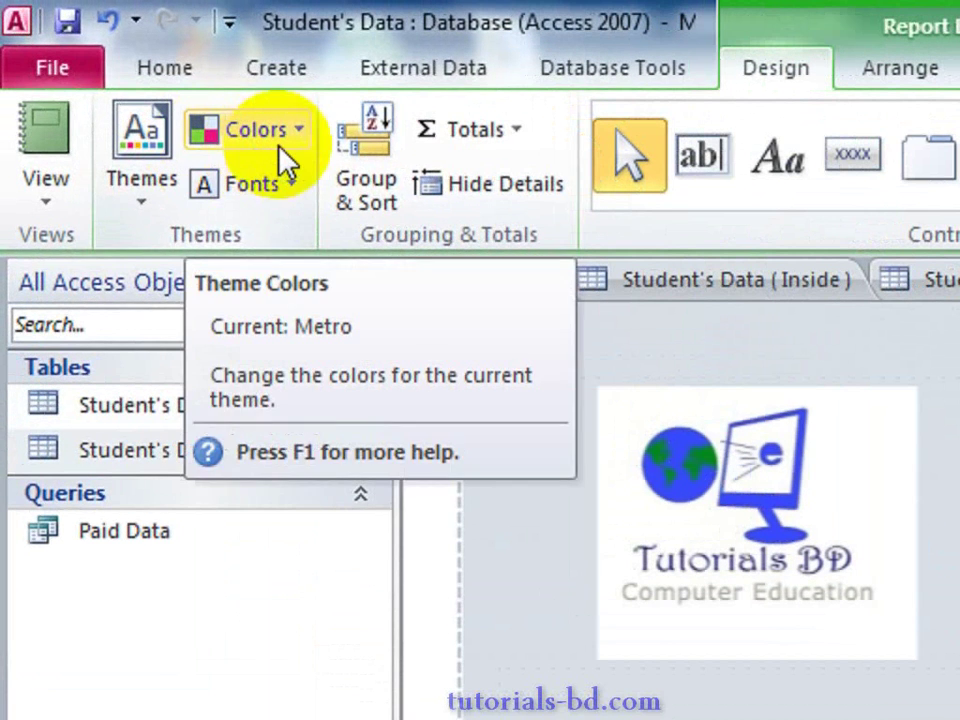
Review the theme colour and font sets, the totals functions, and the arrange, format and page setup options for the report.
left_click(189, 95)
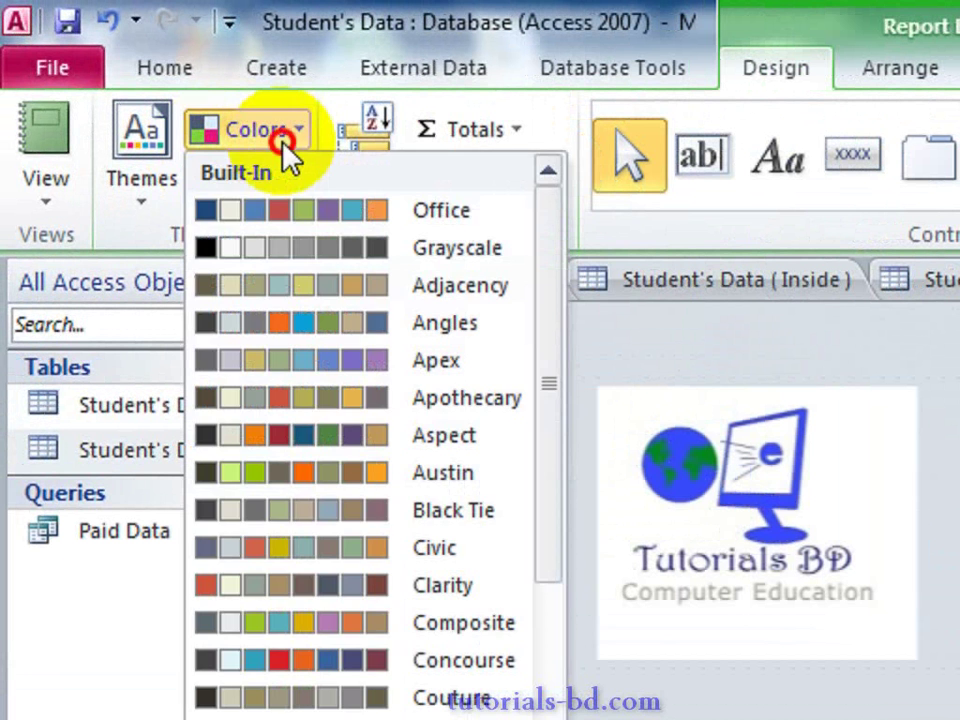
left_click(285, 157)
left_click(285, 180)
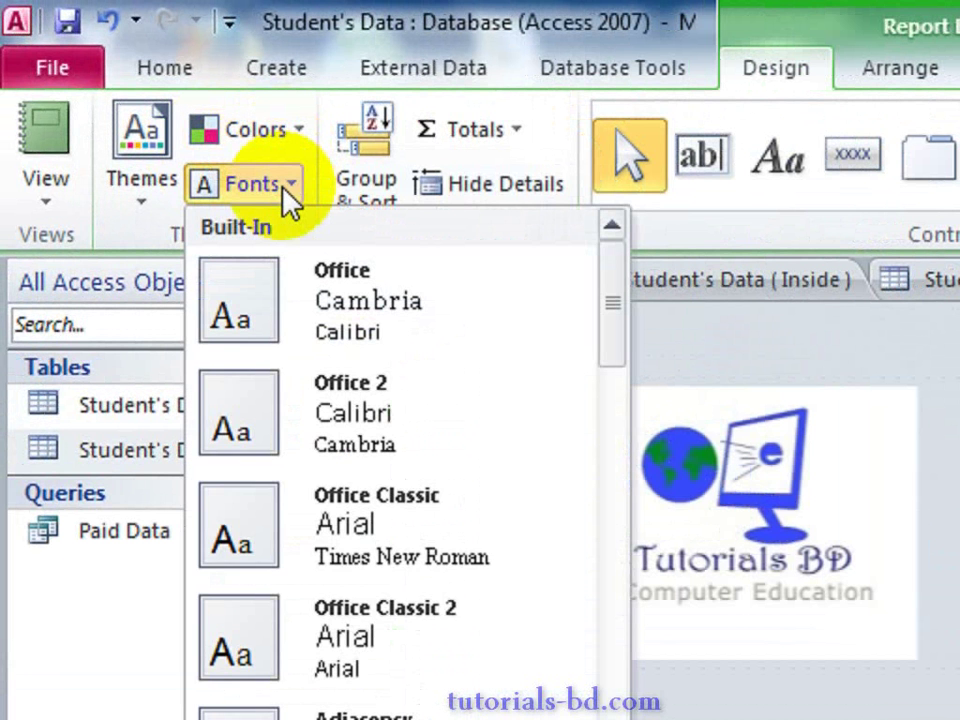
left_click(287, 190)
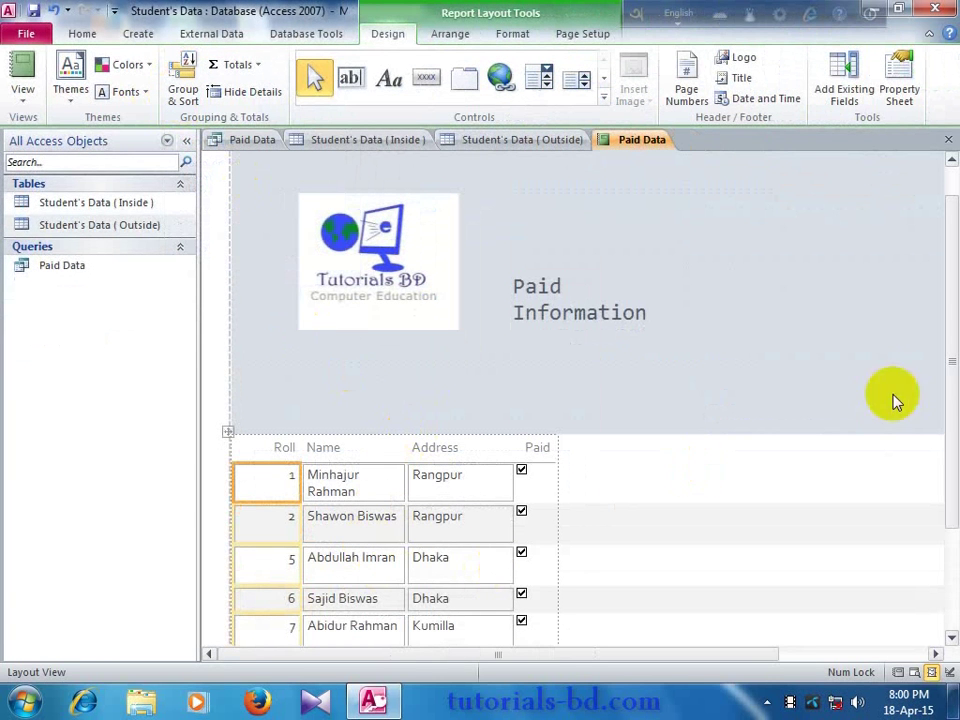
left_click_drag(944, 375, 946, 439)
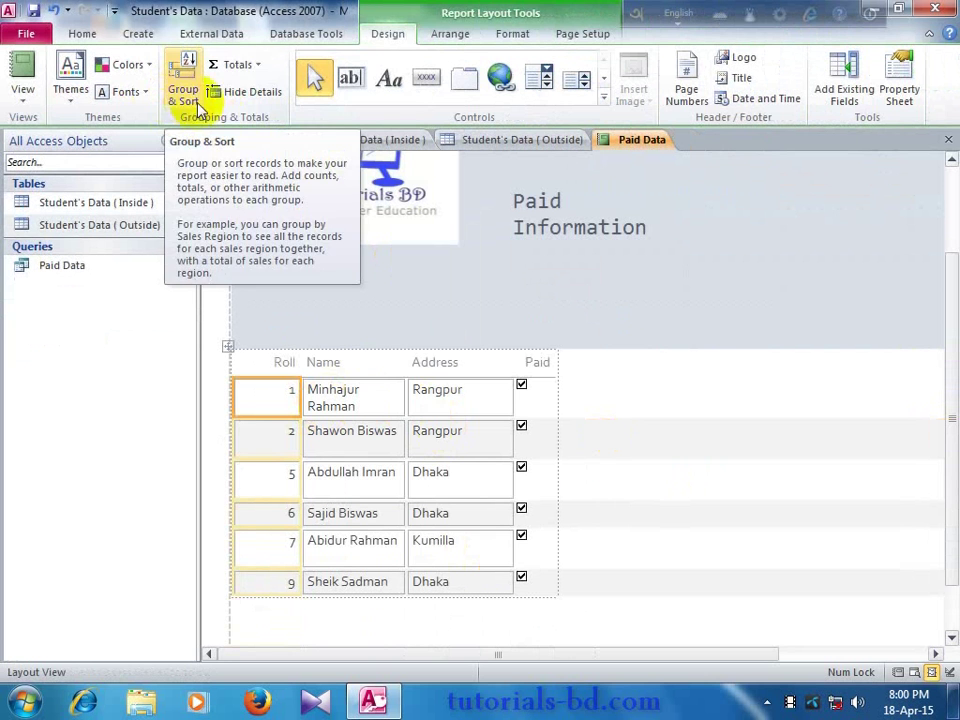
left_click(255, 68)
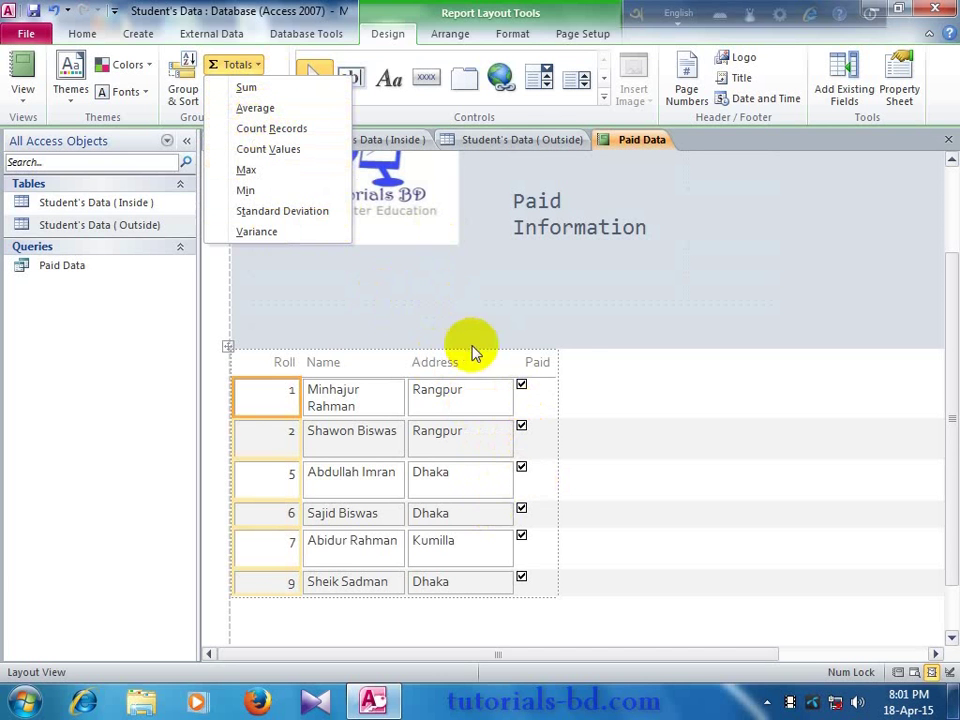
left_click(450, 286)
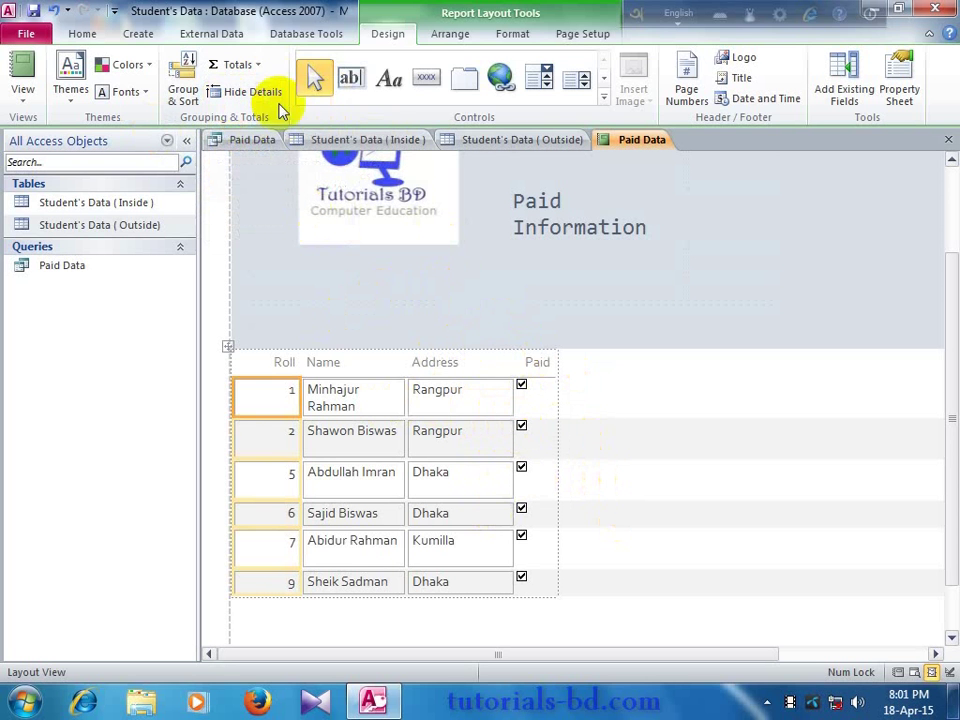
left_click(427, 42)
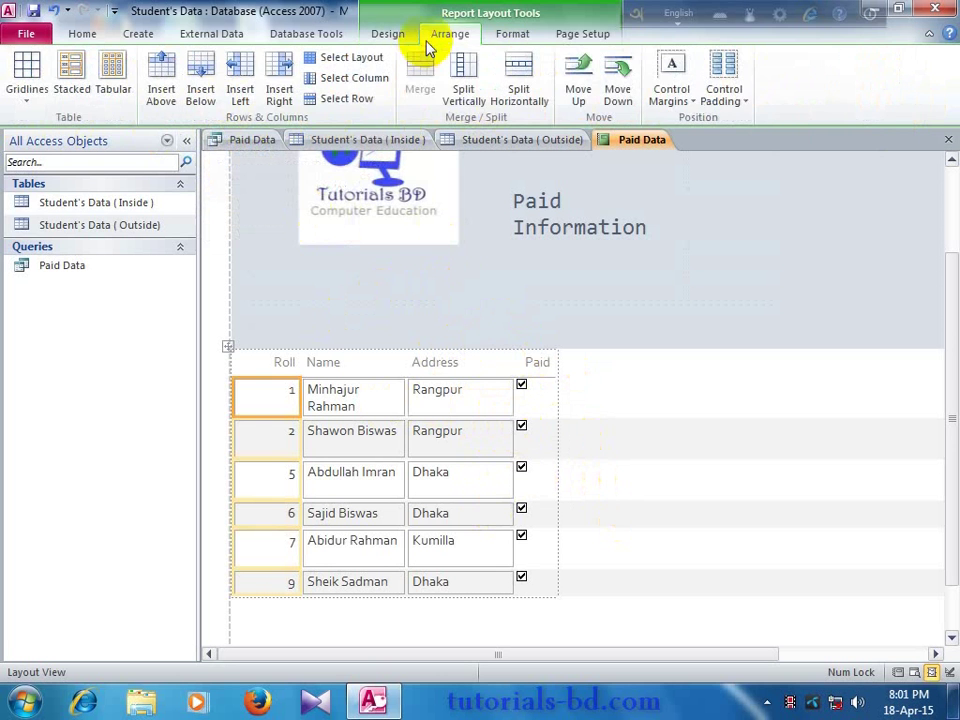
left_click(502, 46)
left_click(557, 47)
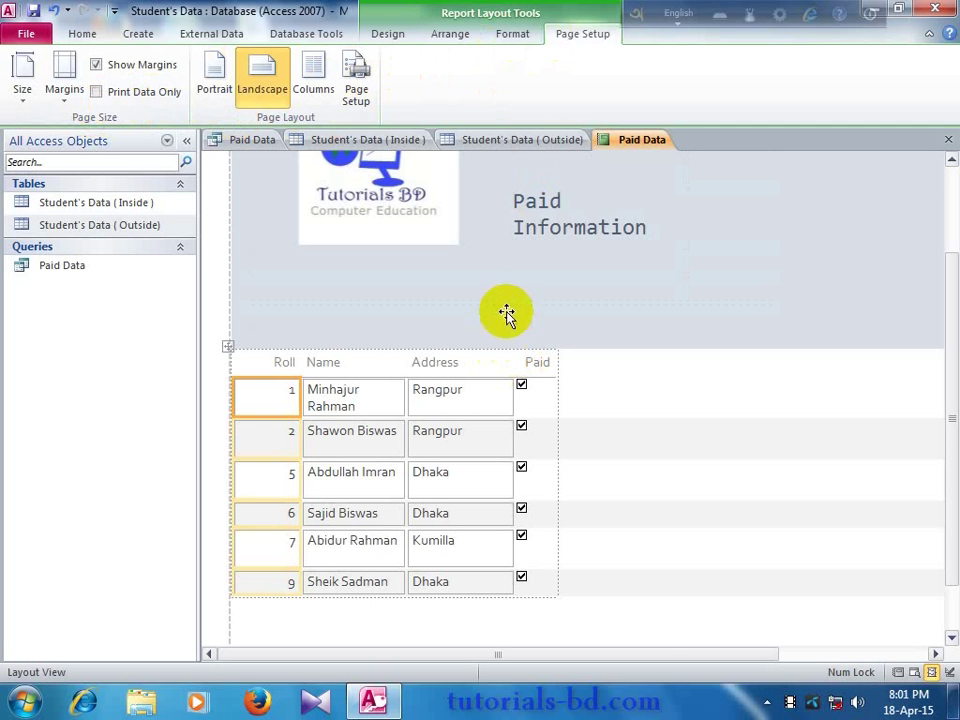
Examine the insert, merge/split and control conversion commands available for the report's Address field.
right_click(474, 399)
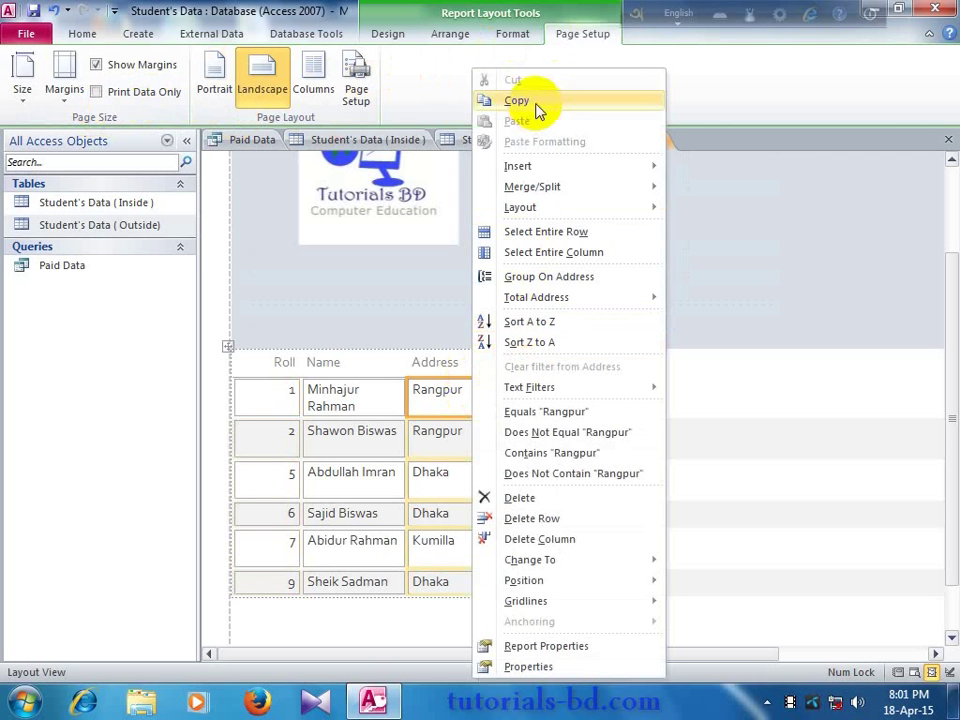
mouse_move(572, 168)
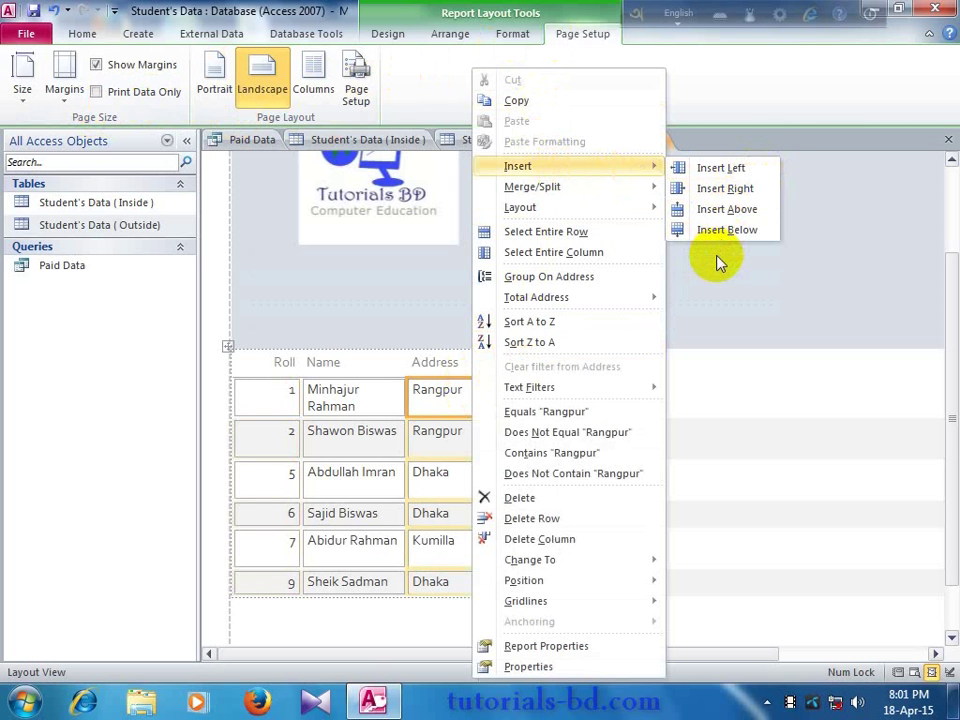
mouse_move(546, 189)
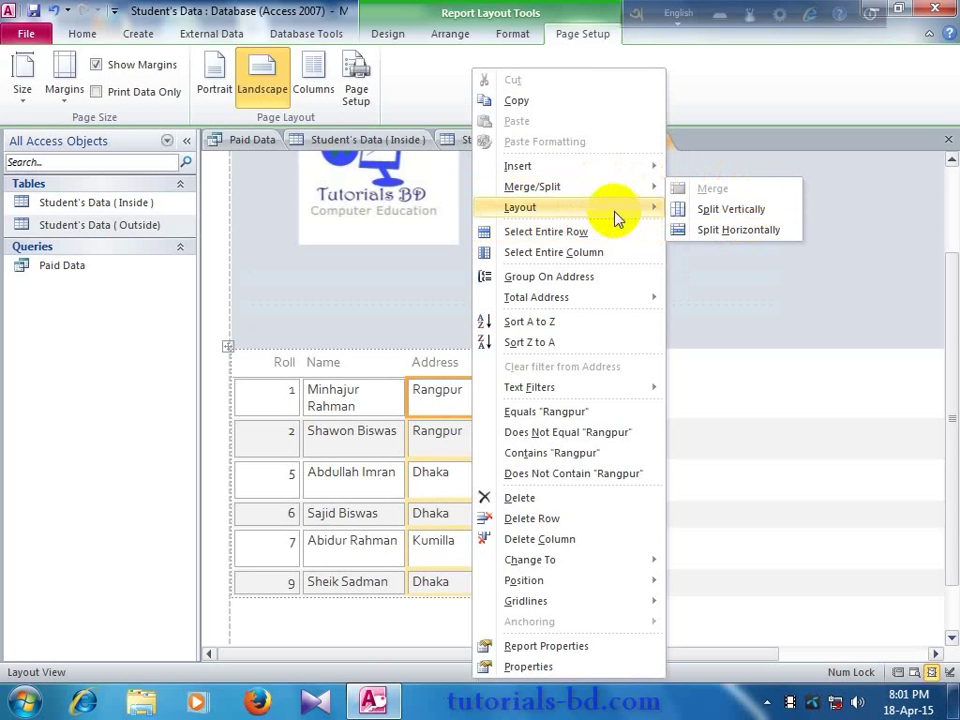
mouse_move(654, 209)
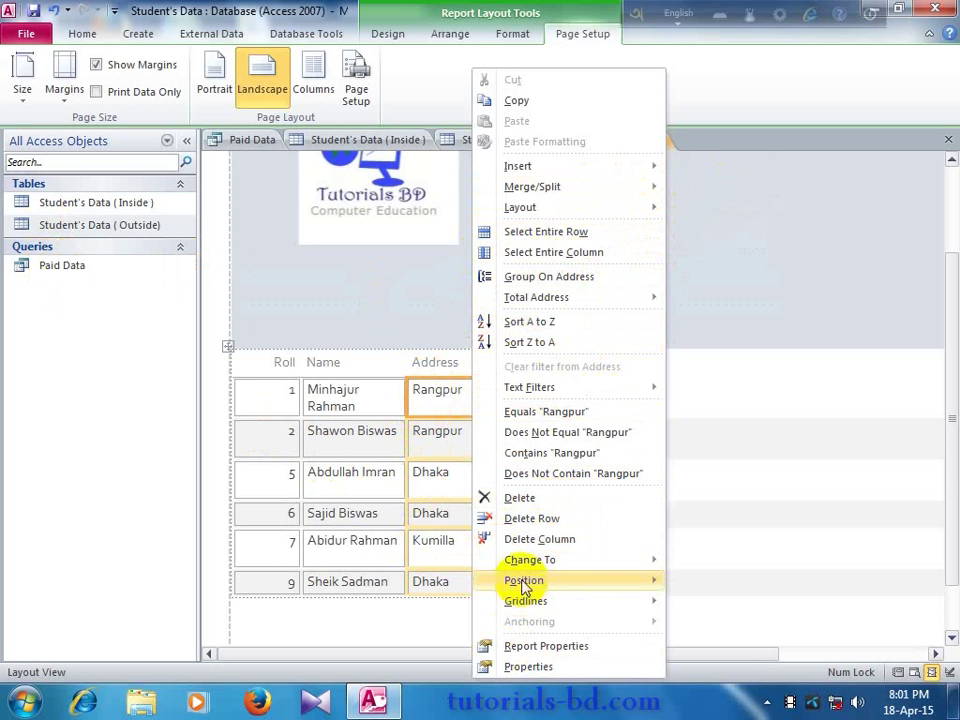
mouse_move(536, 563)
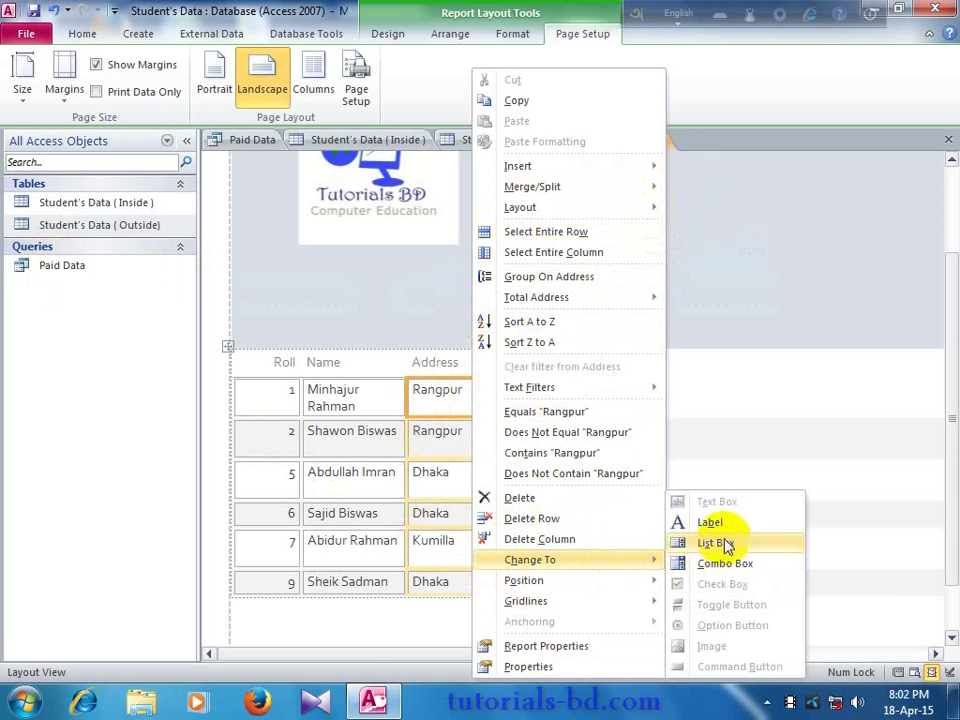
mouse_move(598, 582)
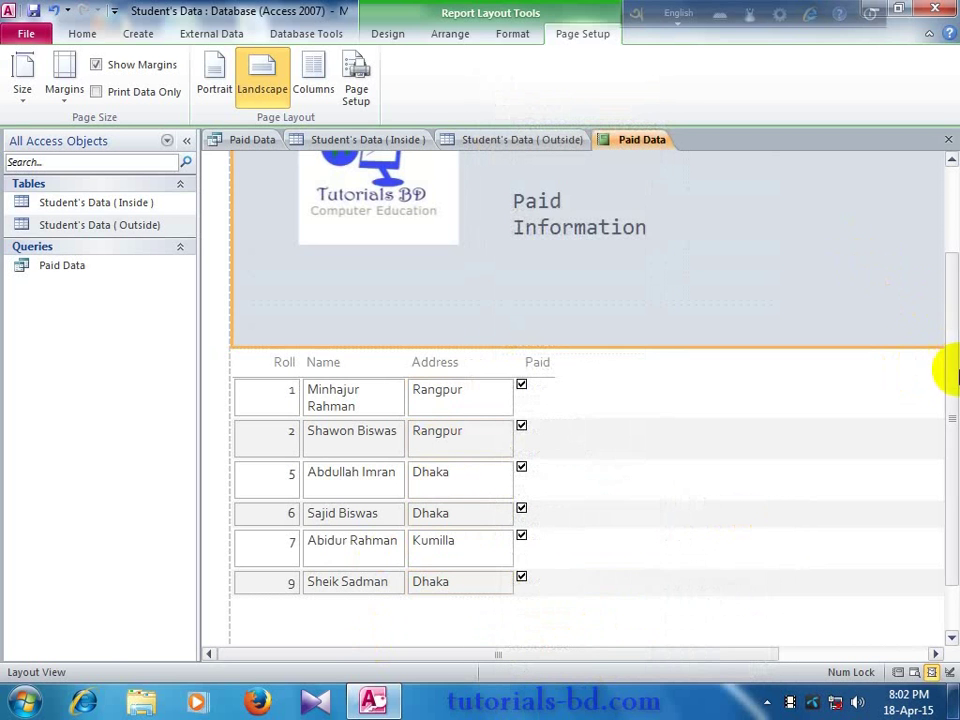
Show the Paid Data report in Print Preview, accepting the section width warning, and enlarge the page to inspect its header and records.
left_click_drag(948, 372, 943, 240)
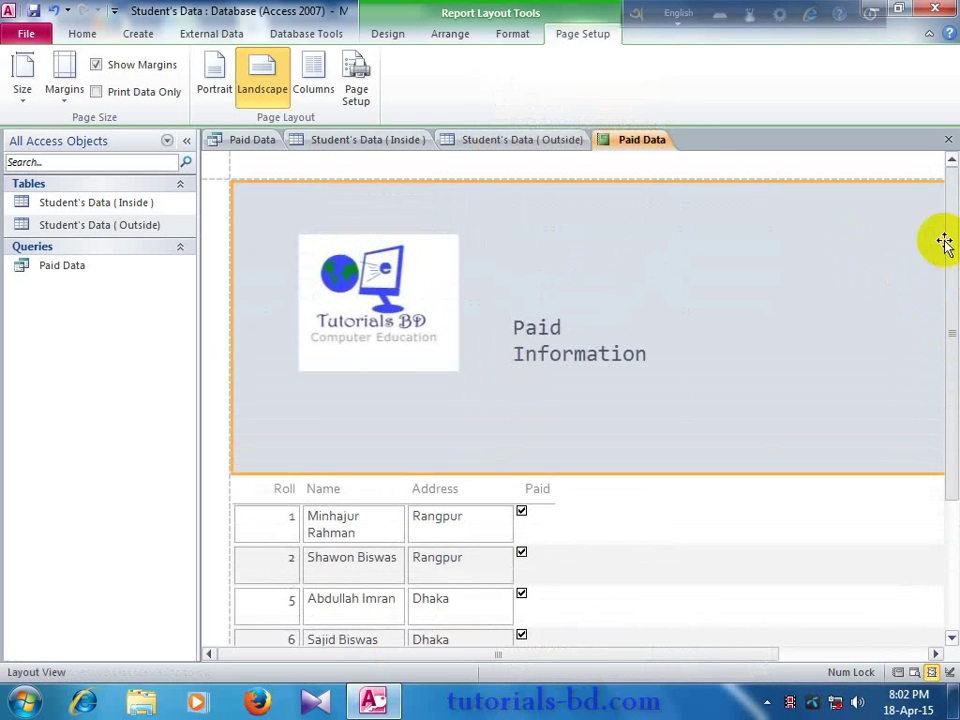
right_click(631, 139)
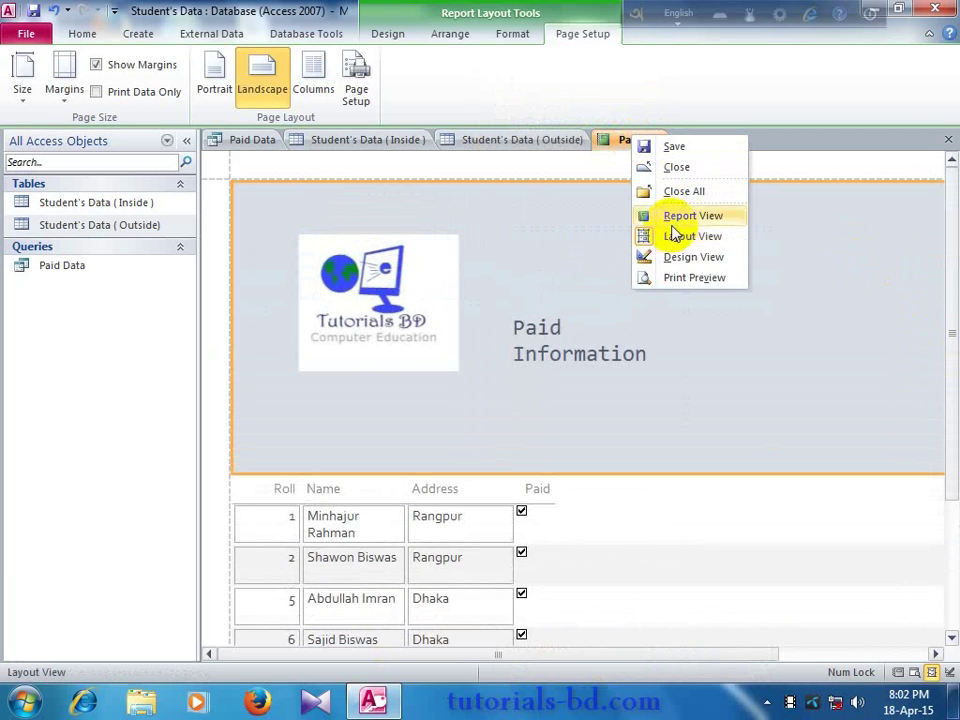
left_click(683, 275)
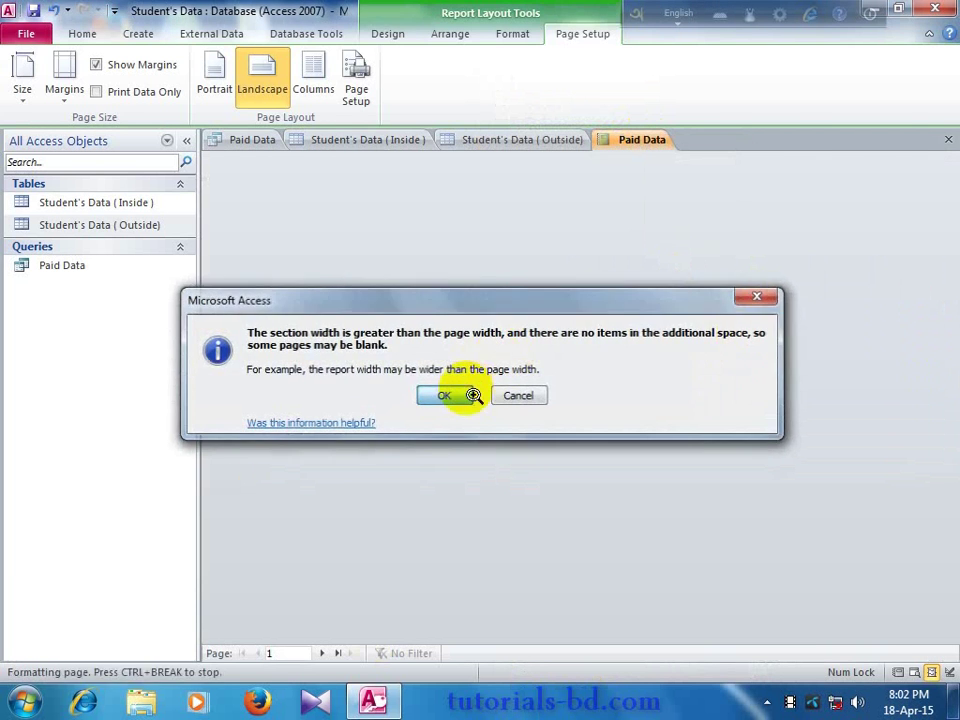
left_click(455, 394)
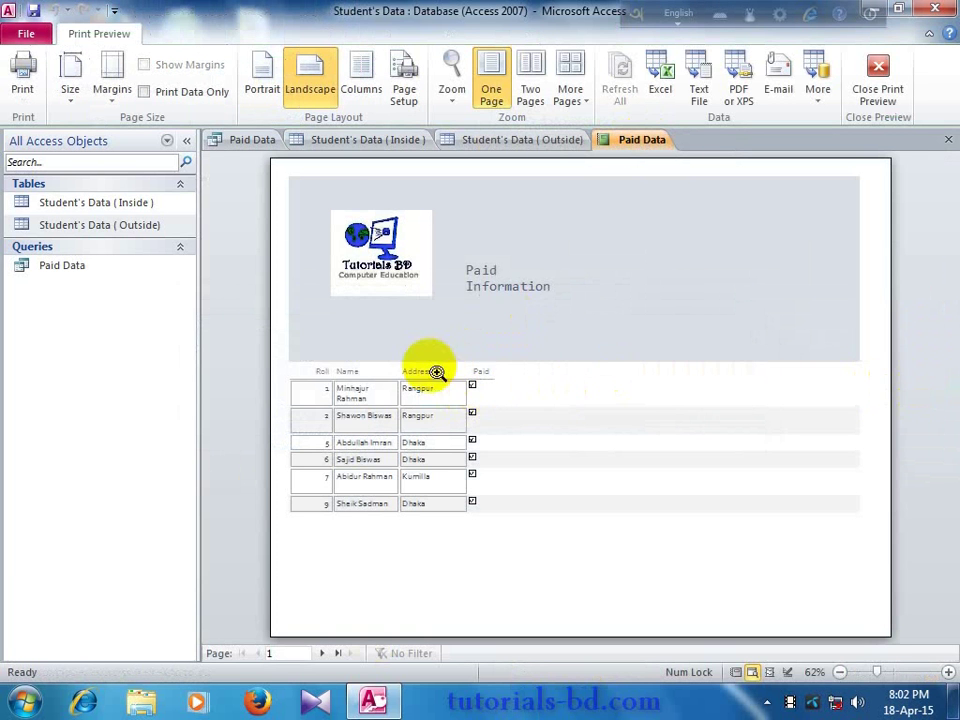
left_click(428, 333)
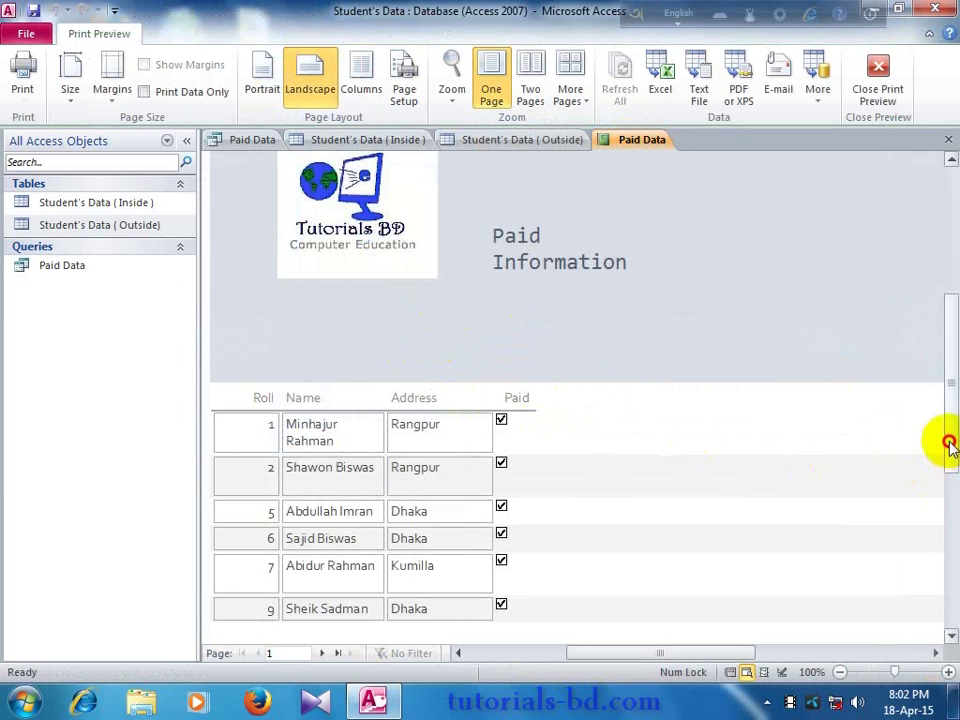
left_click_drag(949, 439, 933, 420)
Try portrait orientation for the previewed report and return it to landscape.
left_click(253, 108)
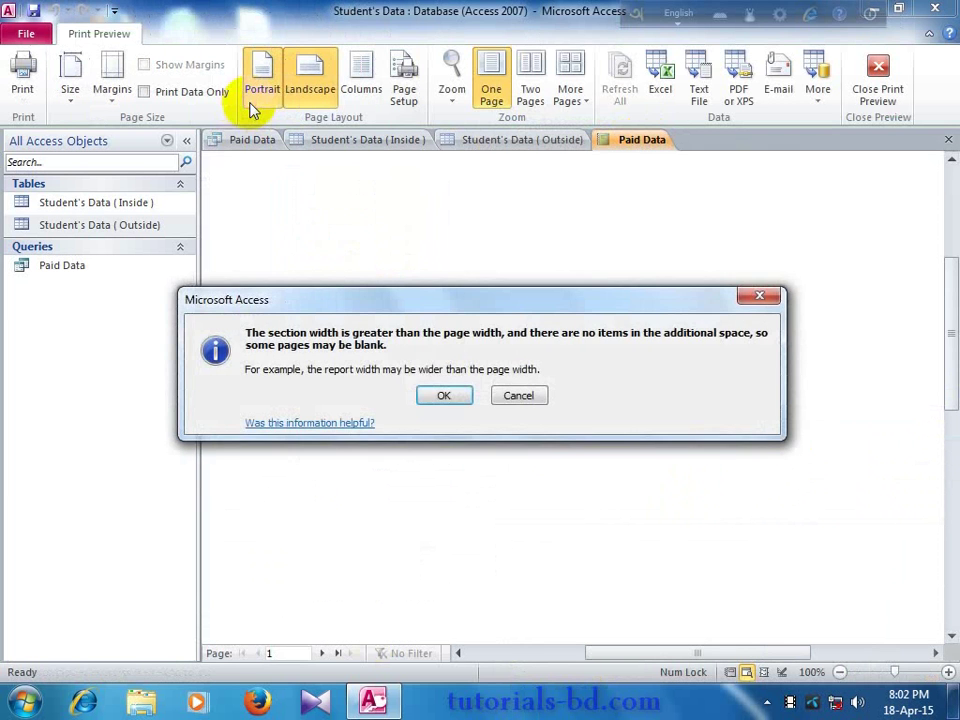
left_click(424, 391)
left_click_drag(951, 380, 951, 289)
left_click(310, 85)
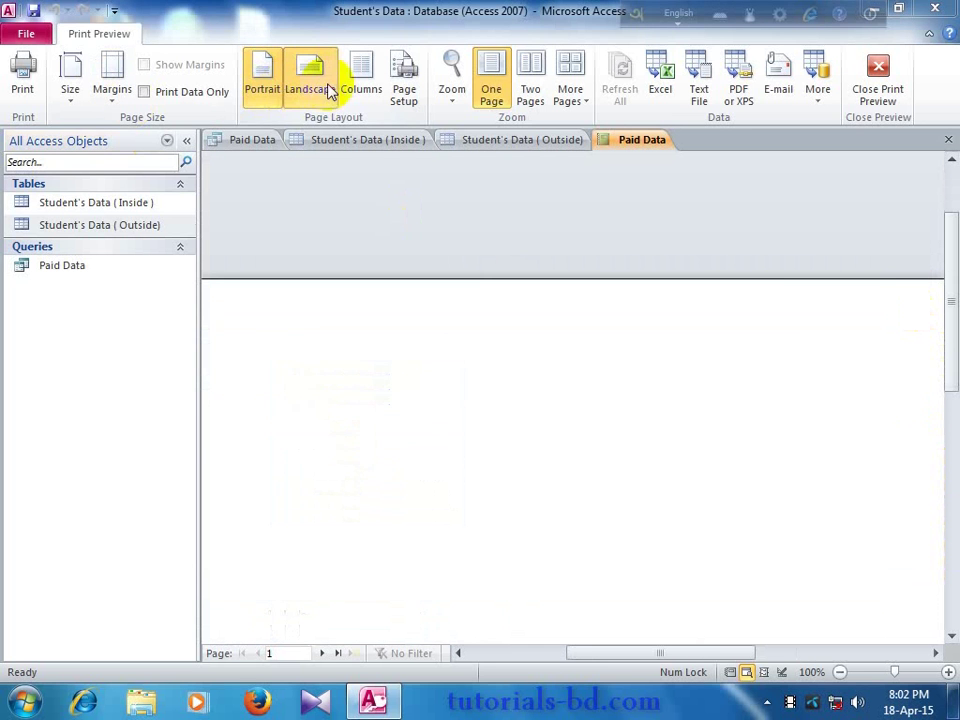
left_click(441, 393)
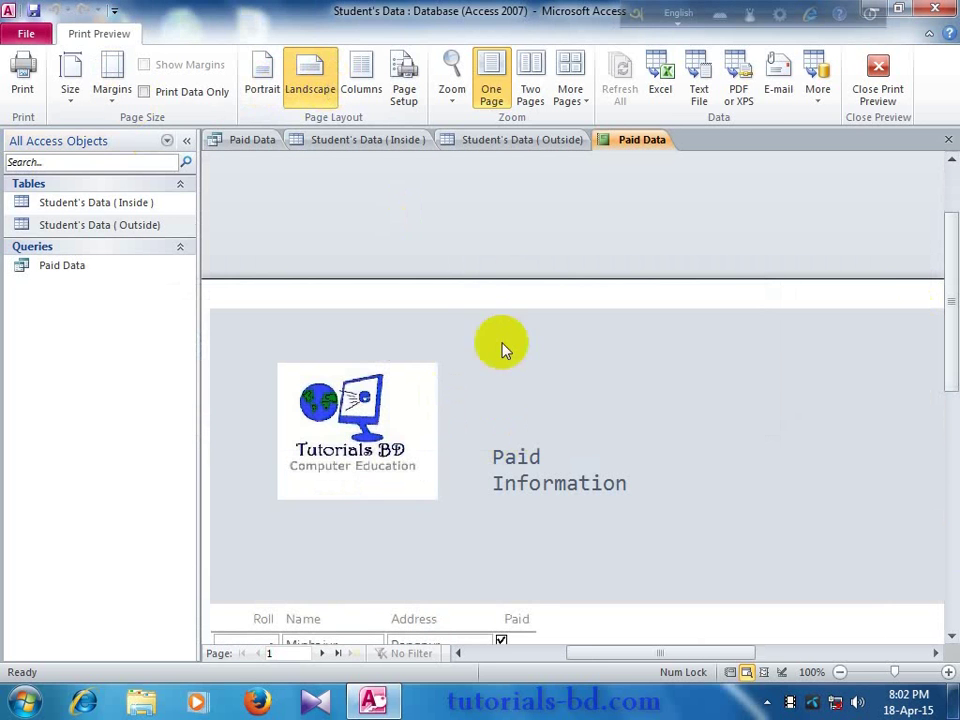
Review the page column settings, the additional export formats and the previewed report page.
left_click(369, 89)
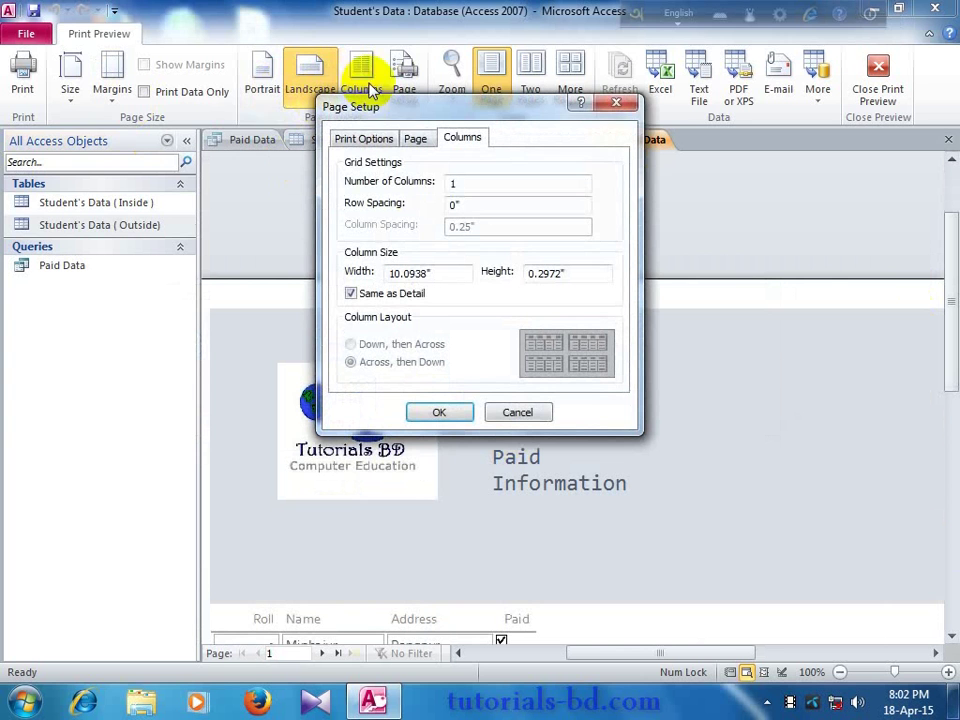
left_click(616, 104)
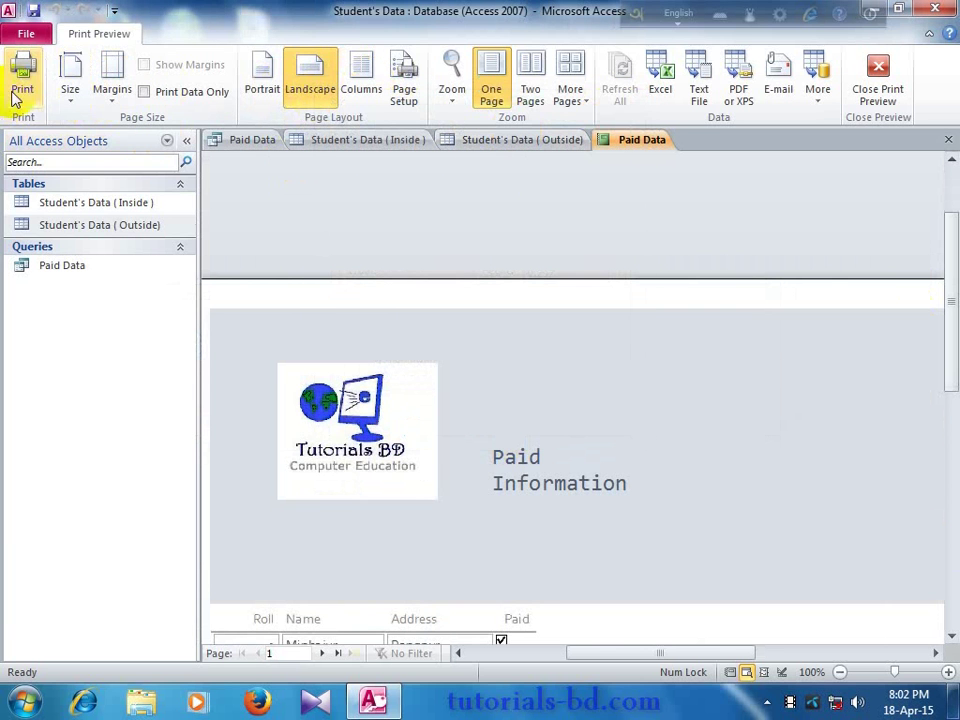
left_click_drag(946, 360, 945, 392)
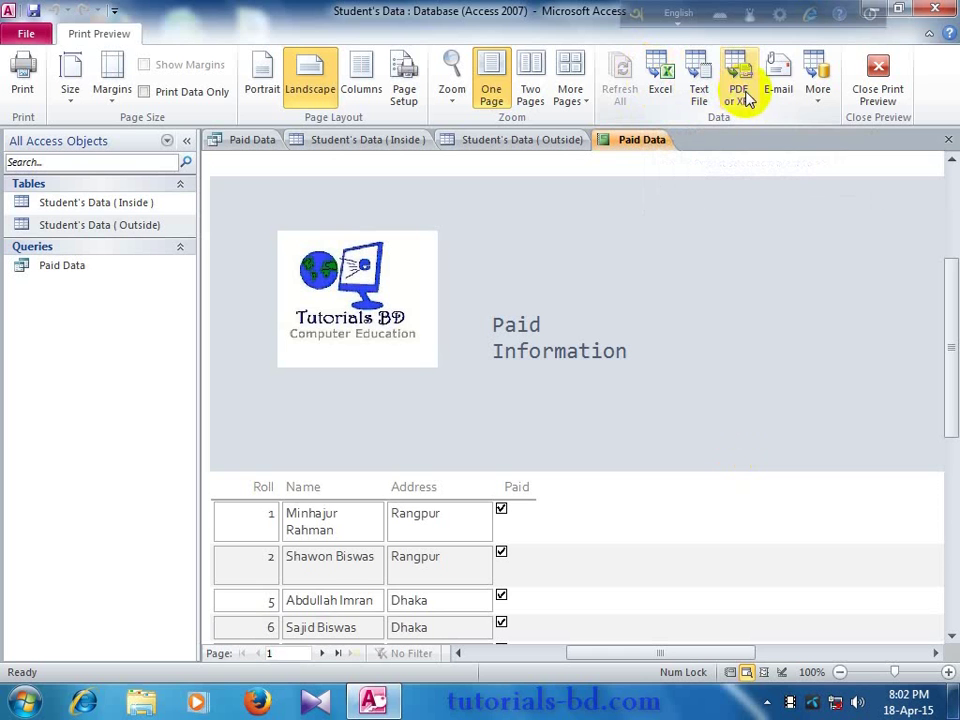
left_click(810, 103)
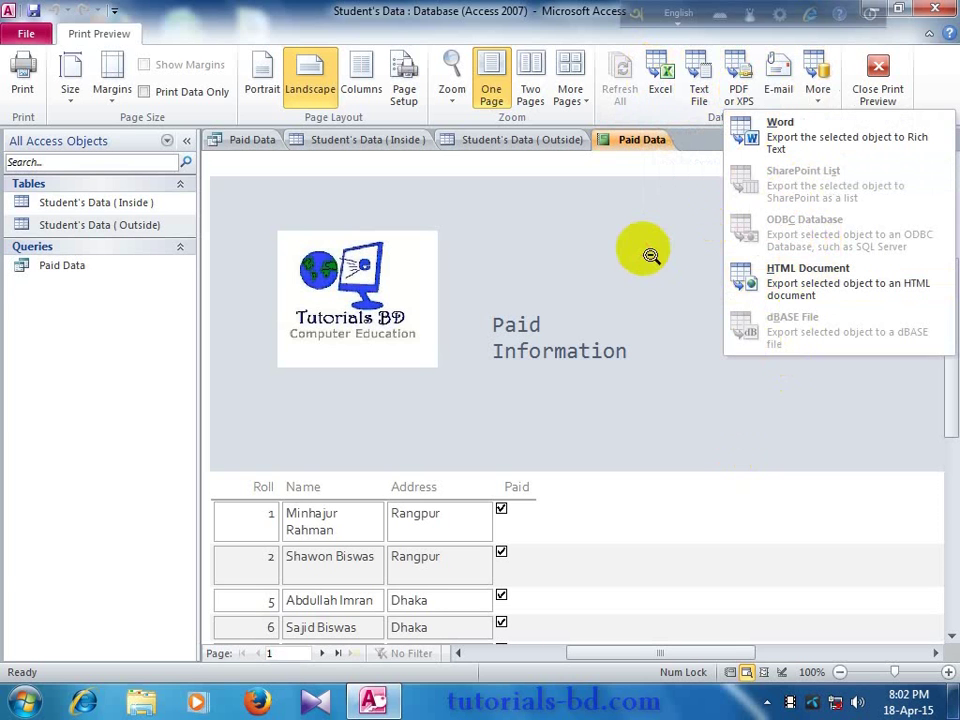
left_click(863, 318)
scroll(952, 364, "down", 1)
scroll(940, 360, "up", 1)
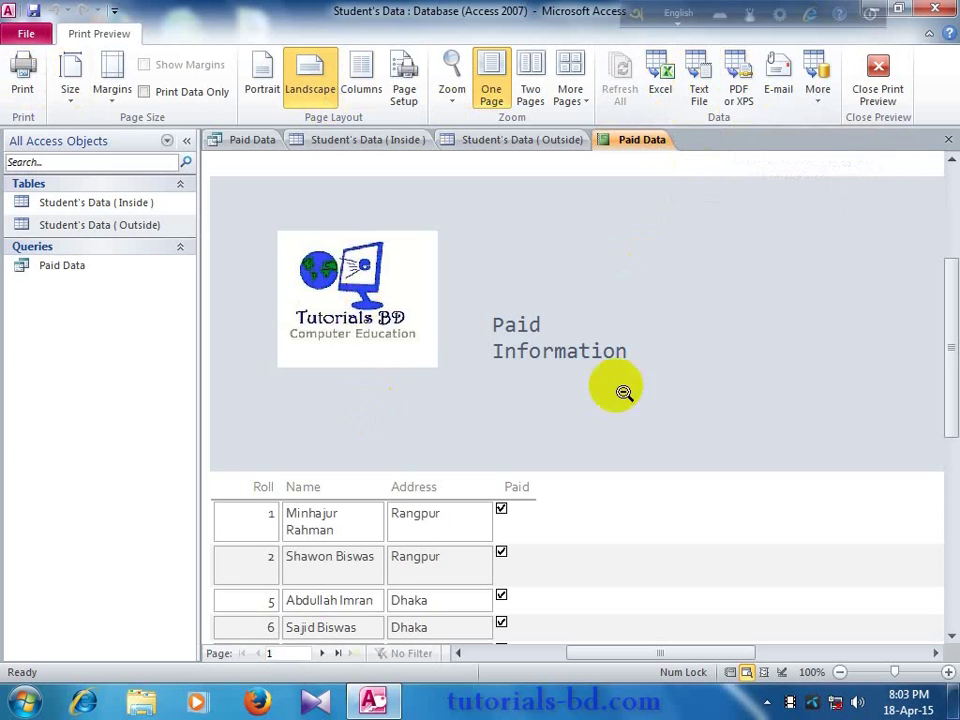
left_click_drag(945, 347, 952, 320)
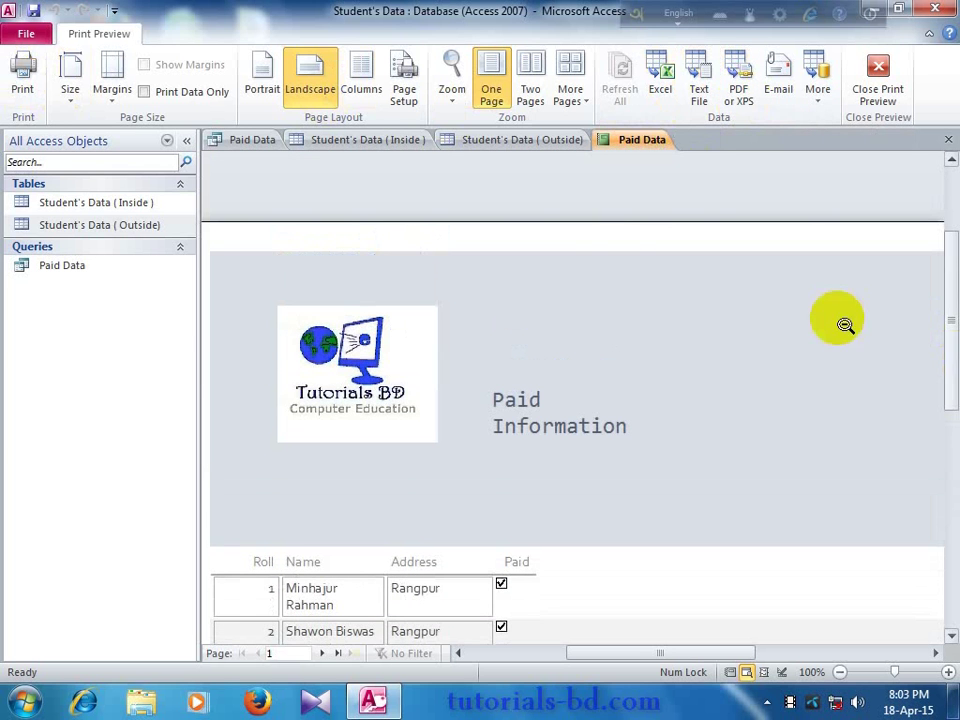
Review the options for publishing the report as PDF, cancel the export and leave Print Preview.
left_click(733, 100)
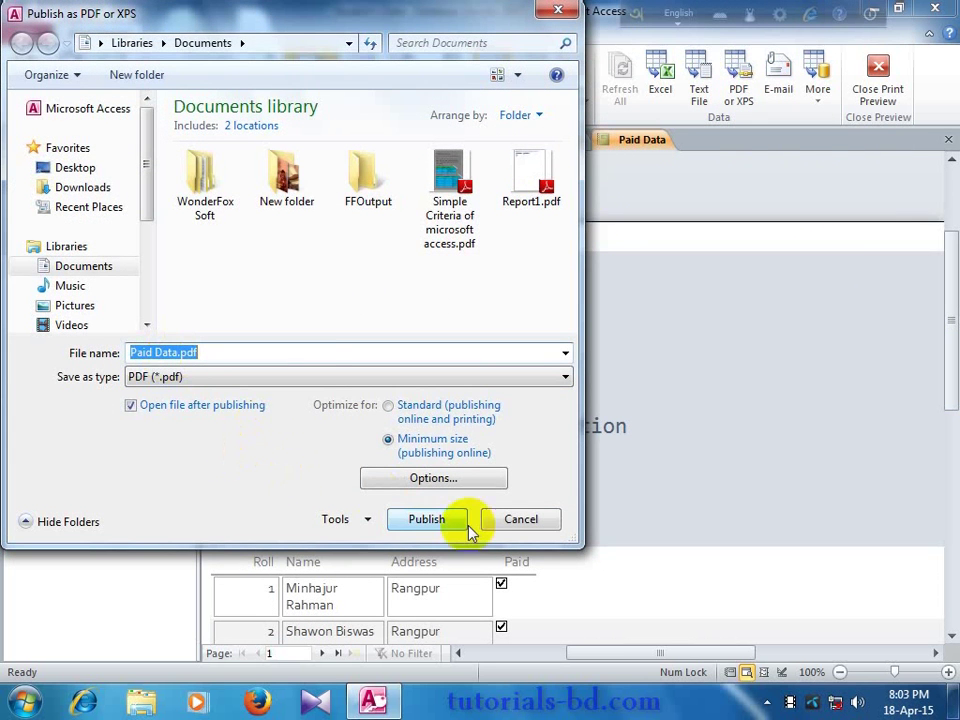
left_click(524, 528)
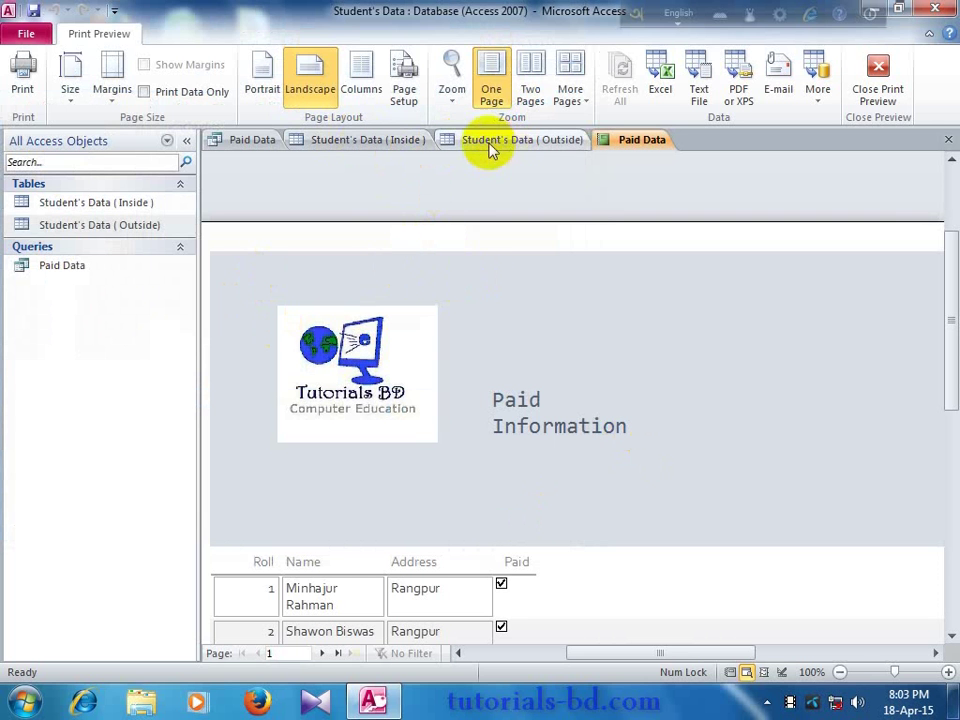
left_click(879, 98)
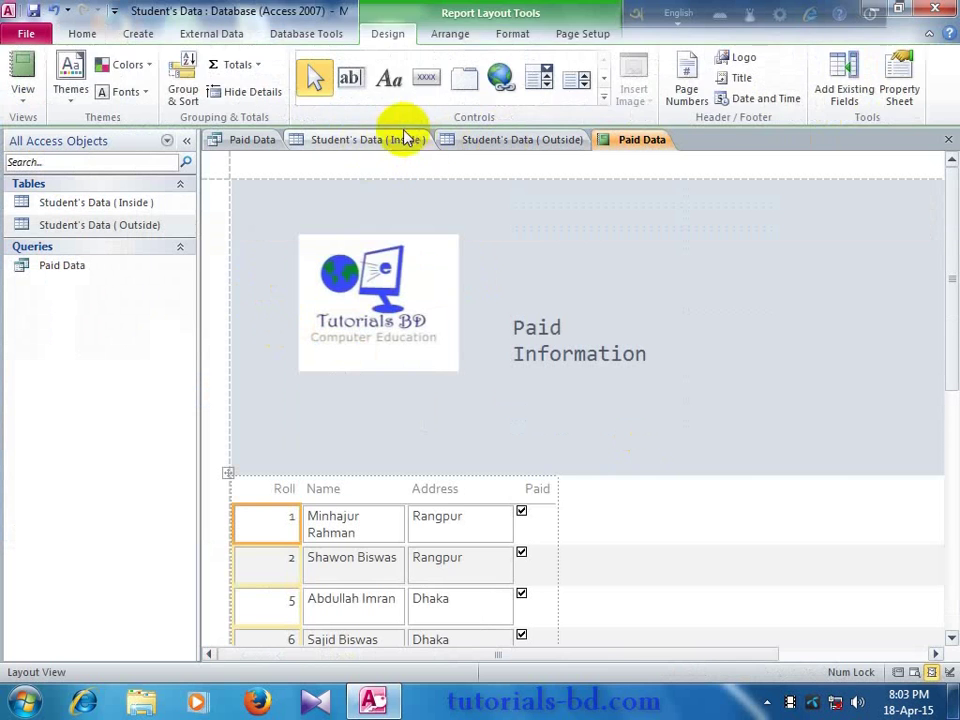
Start the Report Wizard from the Student's Data ( Inside ) table and add its Roll and Name fields.
left_click(395, 142)
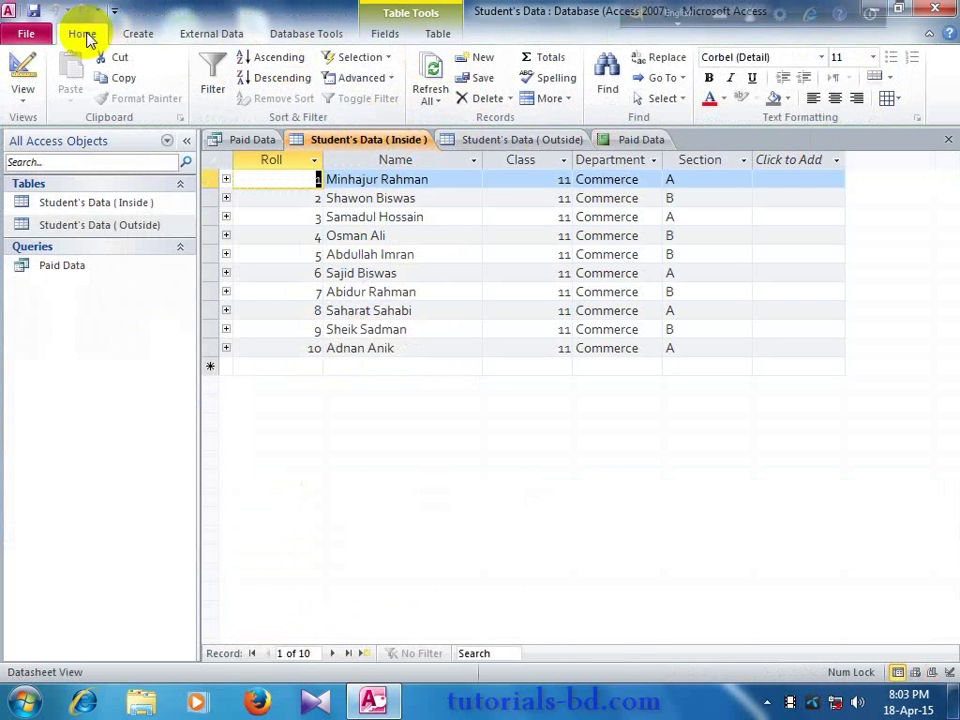
left_click(136, 35)
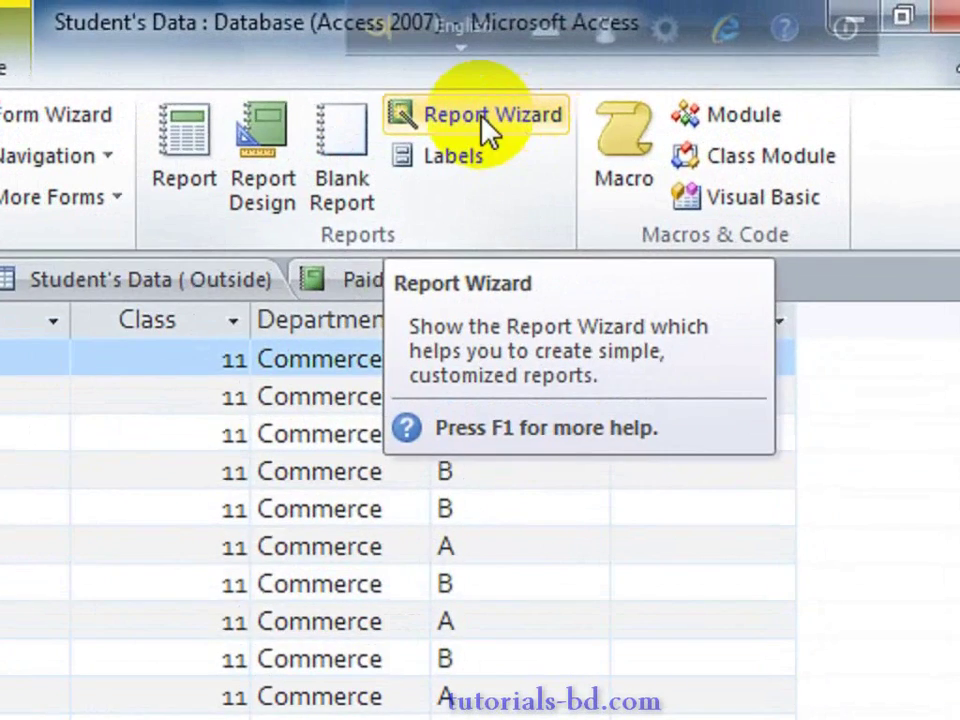
left_click(688, 57)
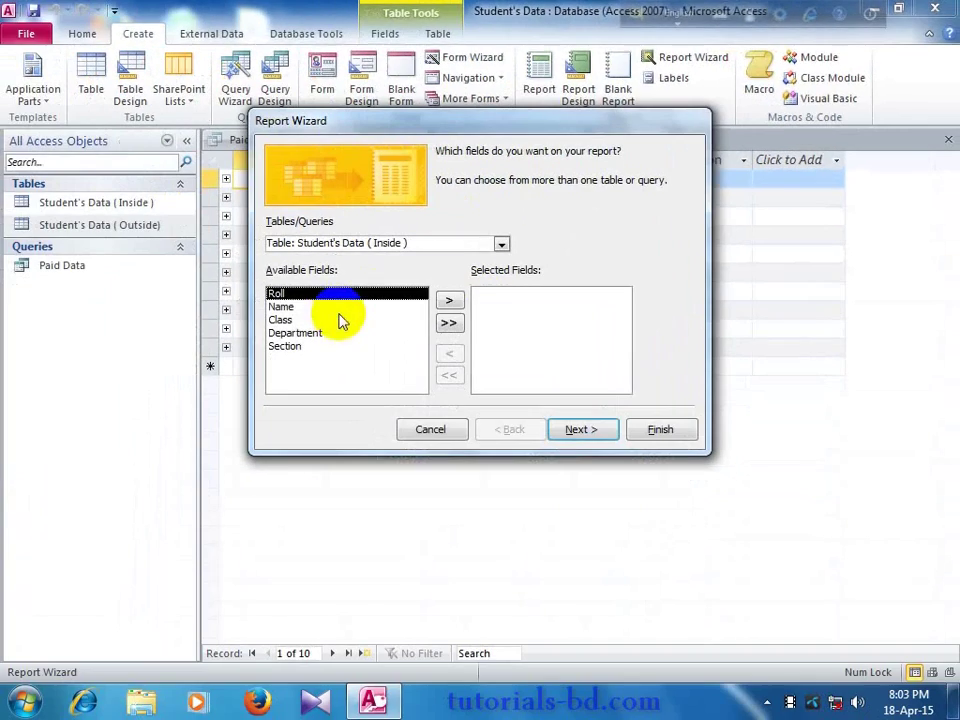
left_click(500, 246)
left_click(500, 250)
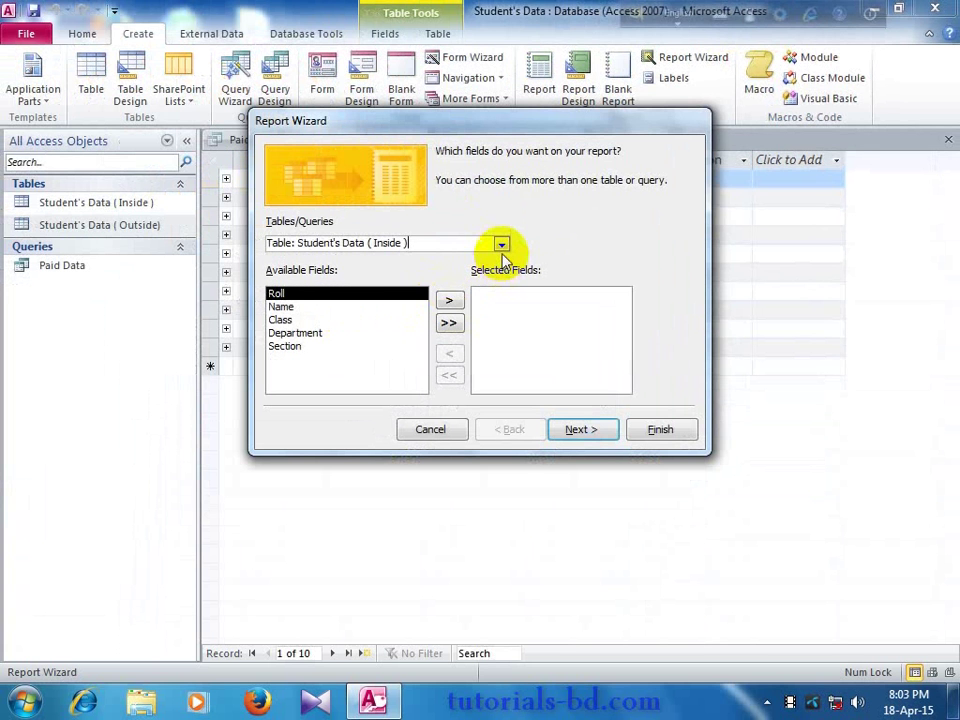
left_click(445, 305)
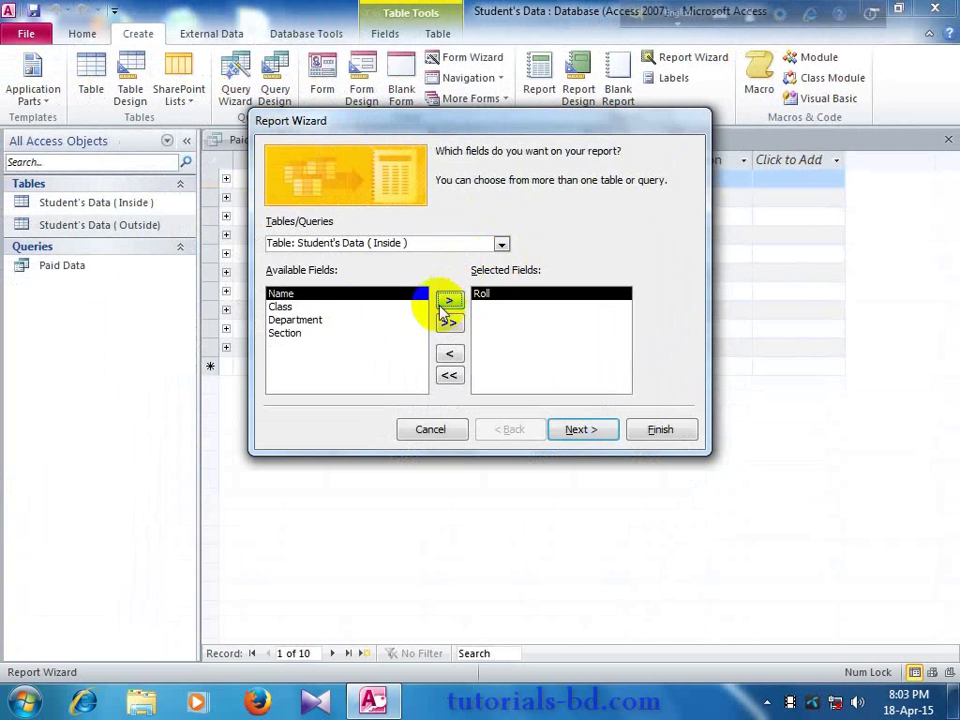
left_click(448, 300)
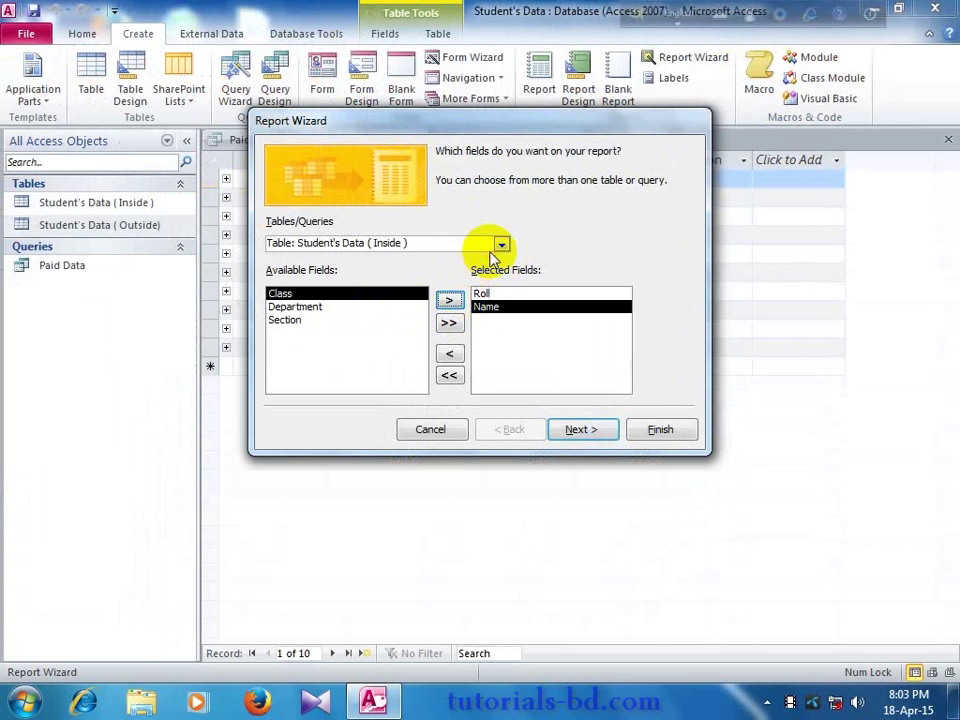
Add the Paid field from the Paid Data query to the report and continue to the grouping levels.
left_click(498, 246)
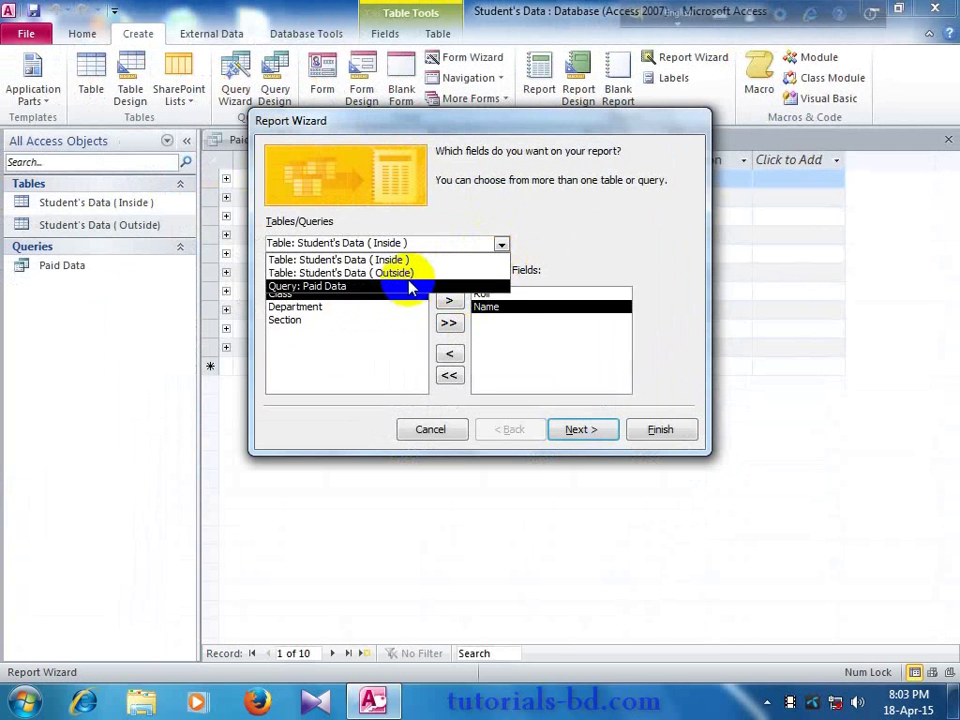
left_click(400, 284)
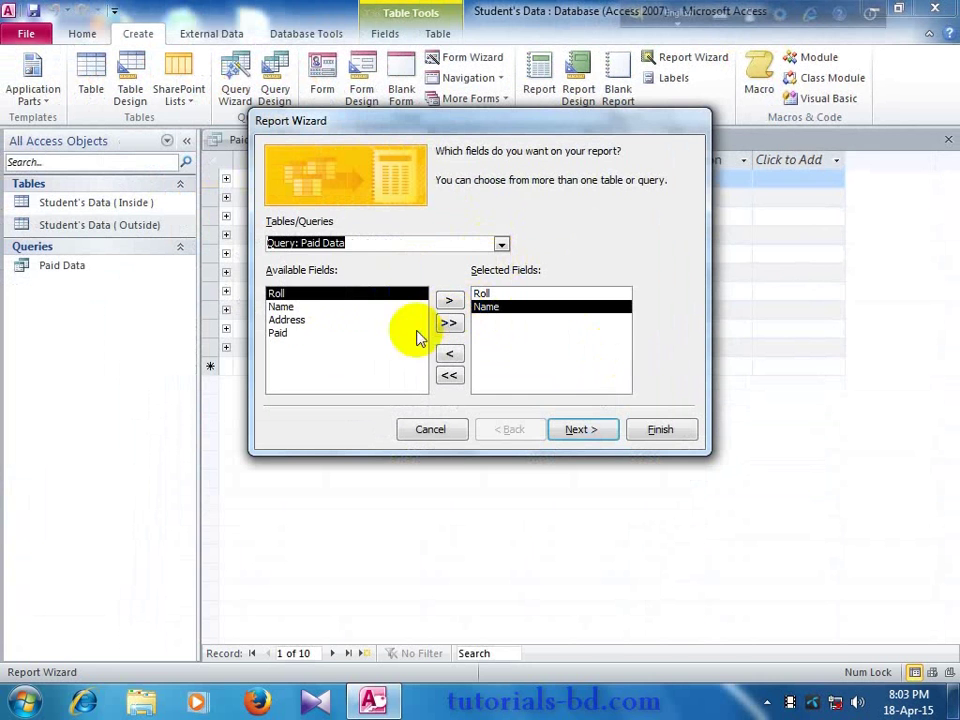
left_click(365, 320)
left_click(370, 333)
left_click(437, 302)
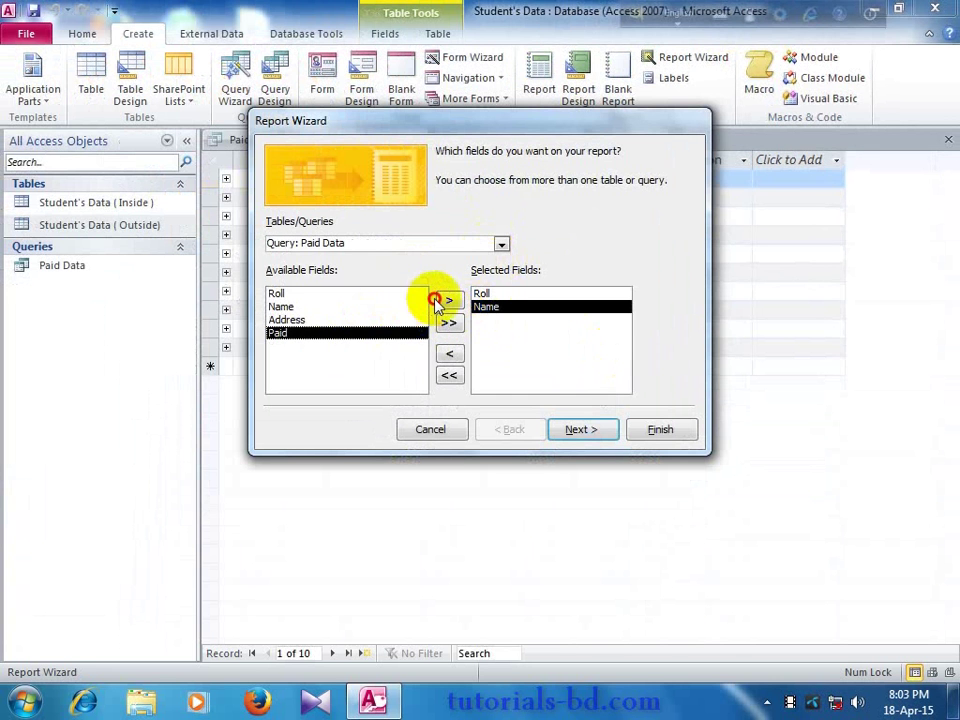
left_click(585, 425)
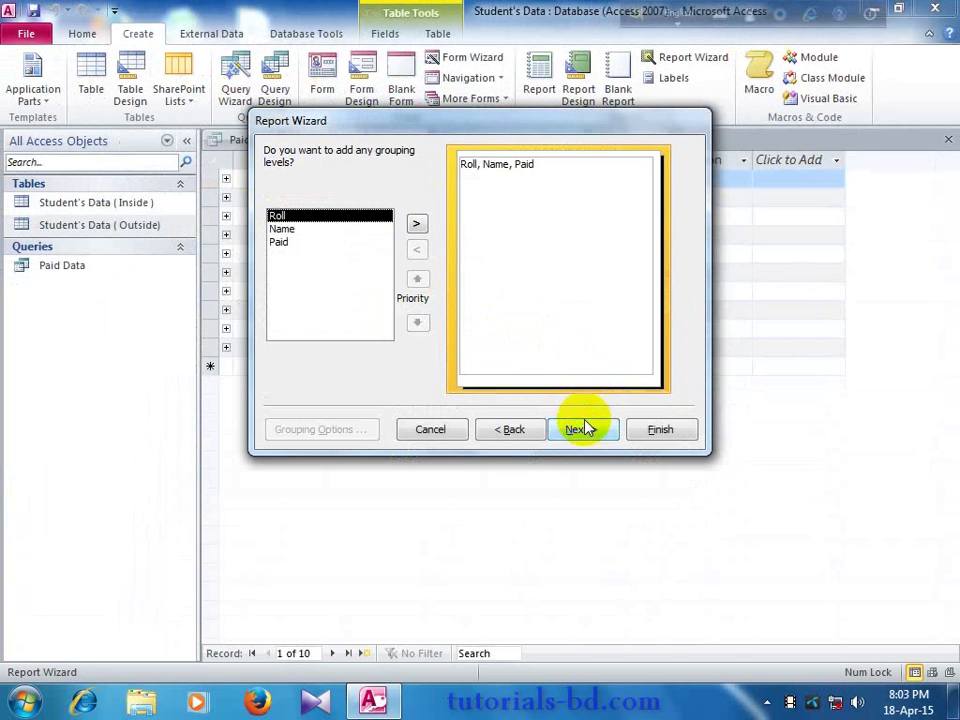
Try Roll and Name as grouping levels for the report and remove both levels again.
left_click(416, 227)
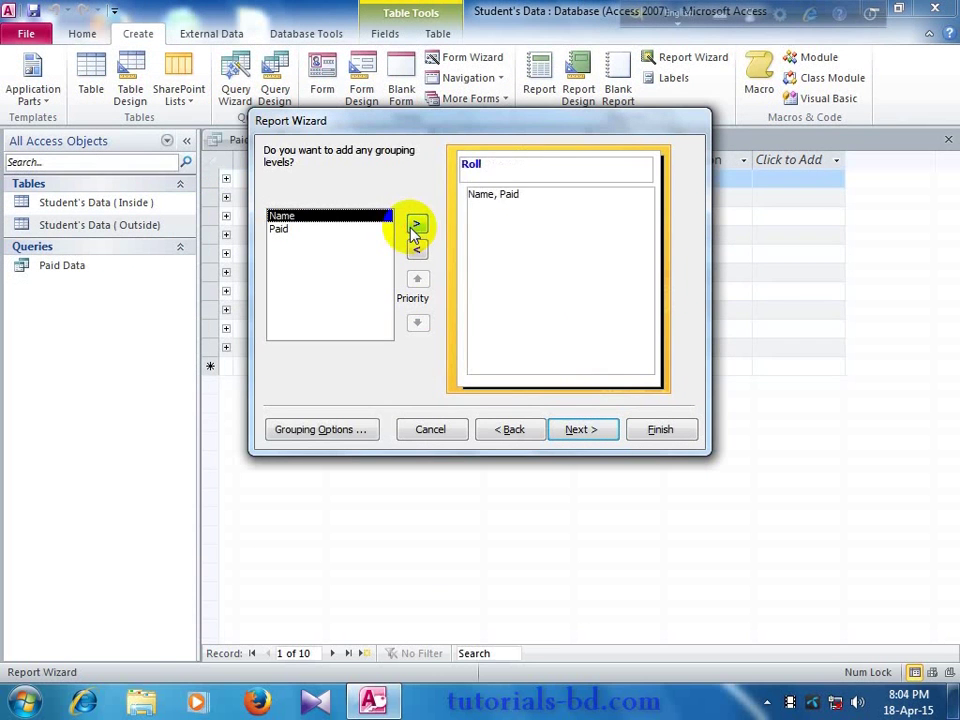
left_click(415, 226)
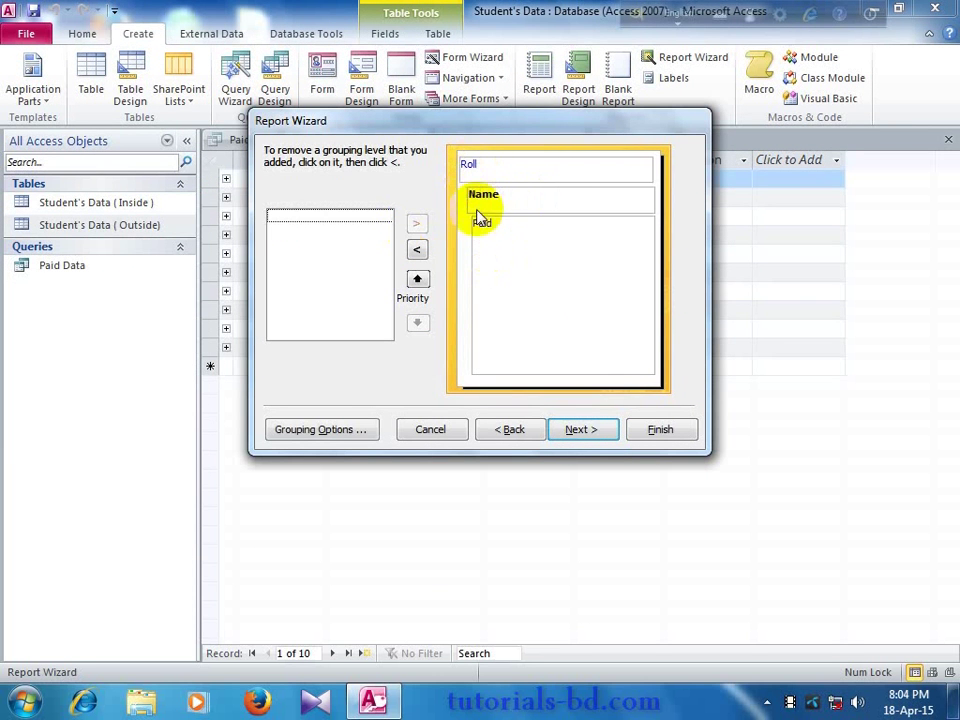
left_click(417, 250)
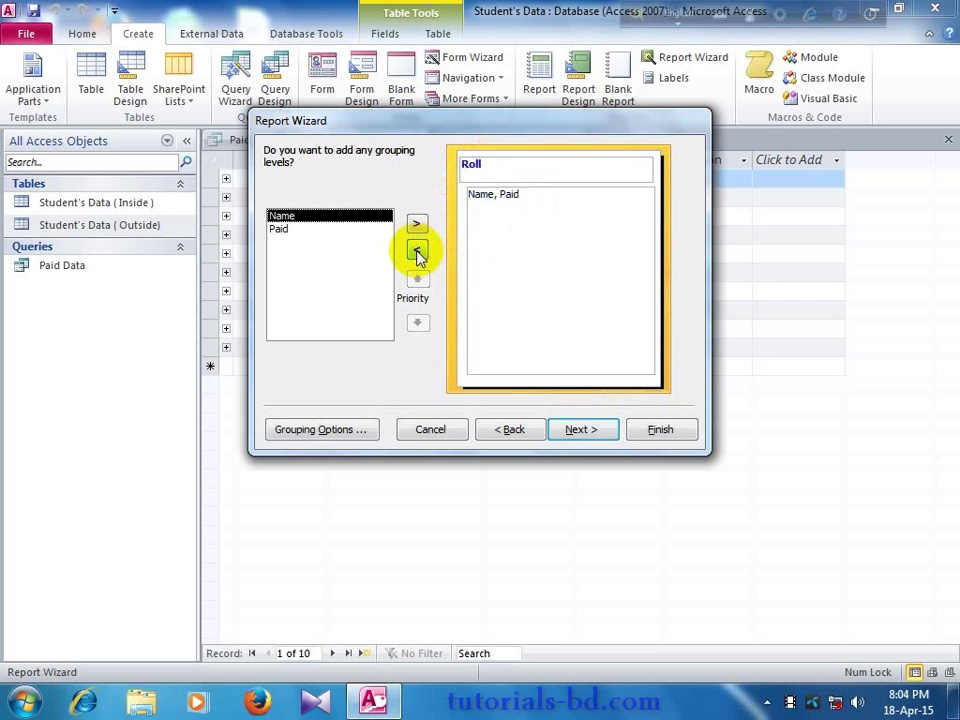
left_click(417, 252)
Leave the report ungrouped and sort its records by Roll in ascending order.
left_click(583, 430)
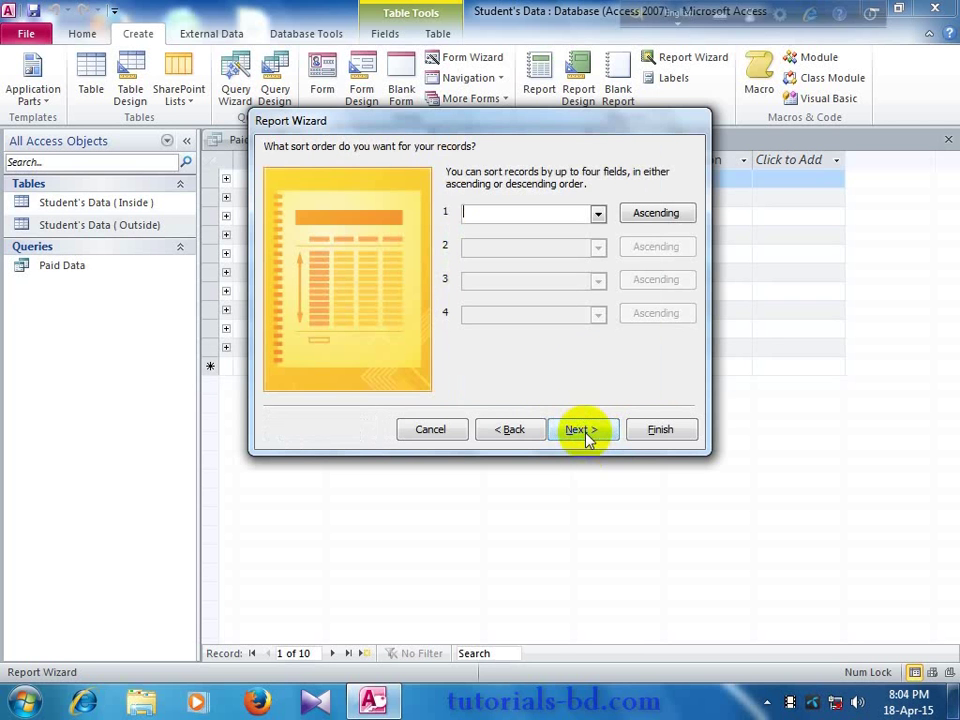
left_click(597, 214)
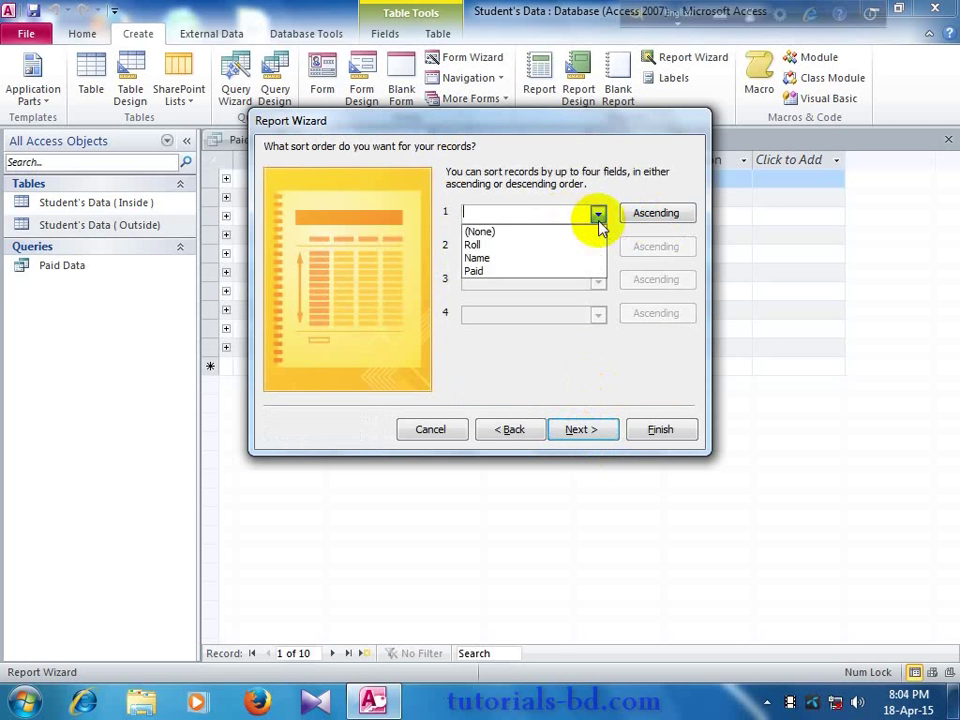
left_click(522, 243)
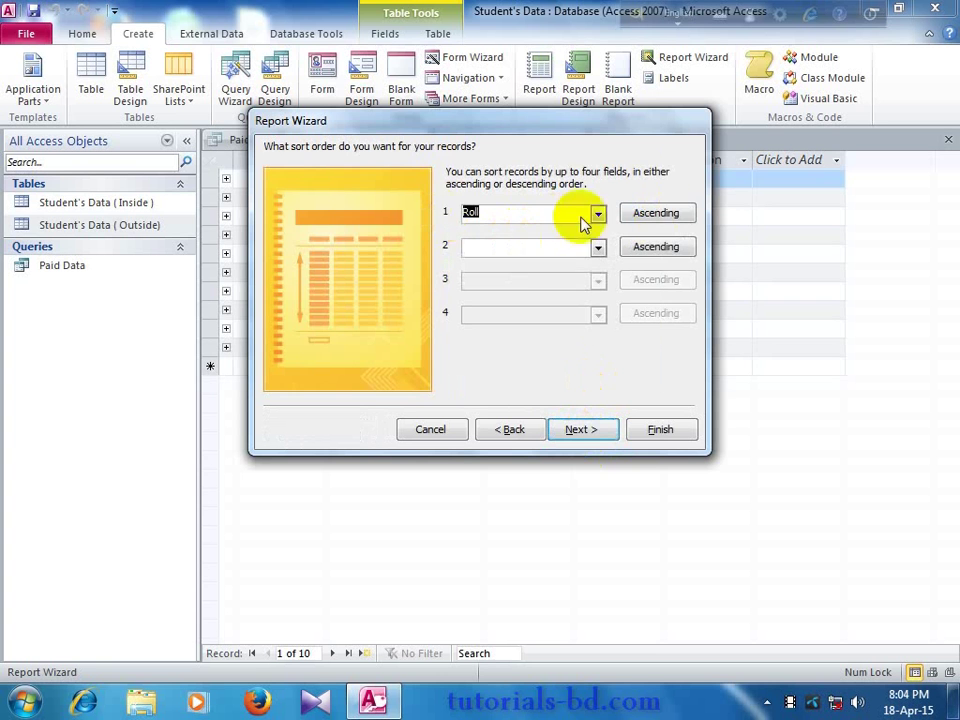
left_click(581, 429)
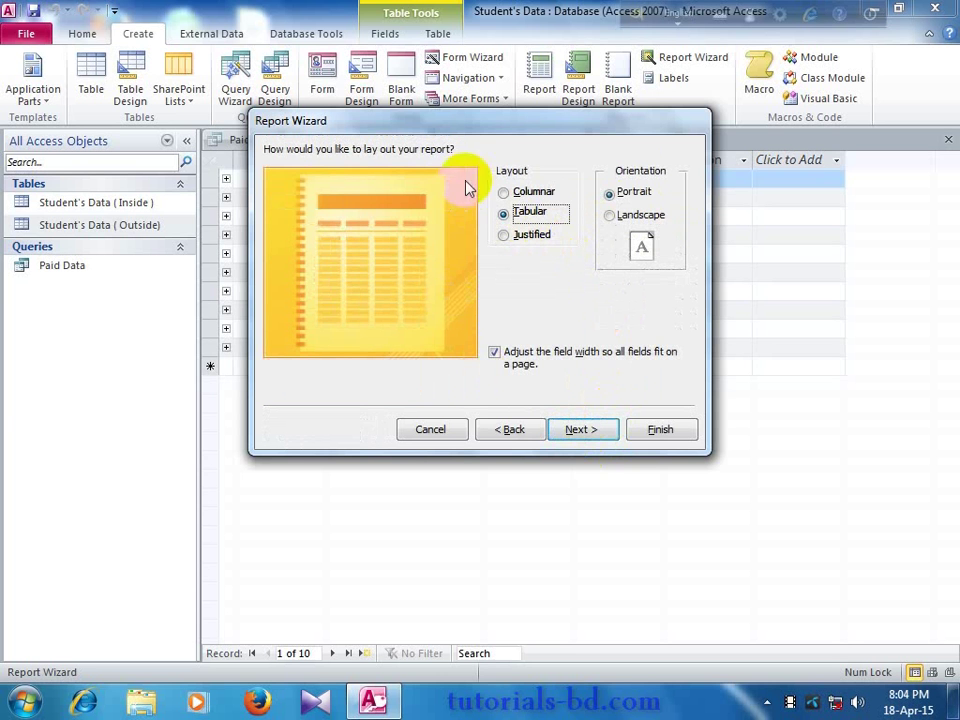
Compare the Columnar and Justified layouts, then choose the Tabular layout with Portrait orientation for the report.
left_click(504, 192)
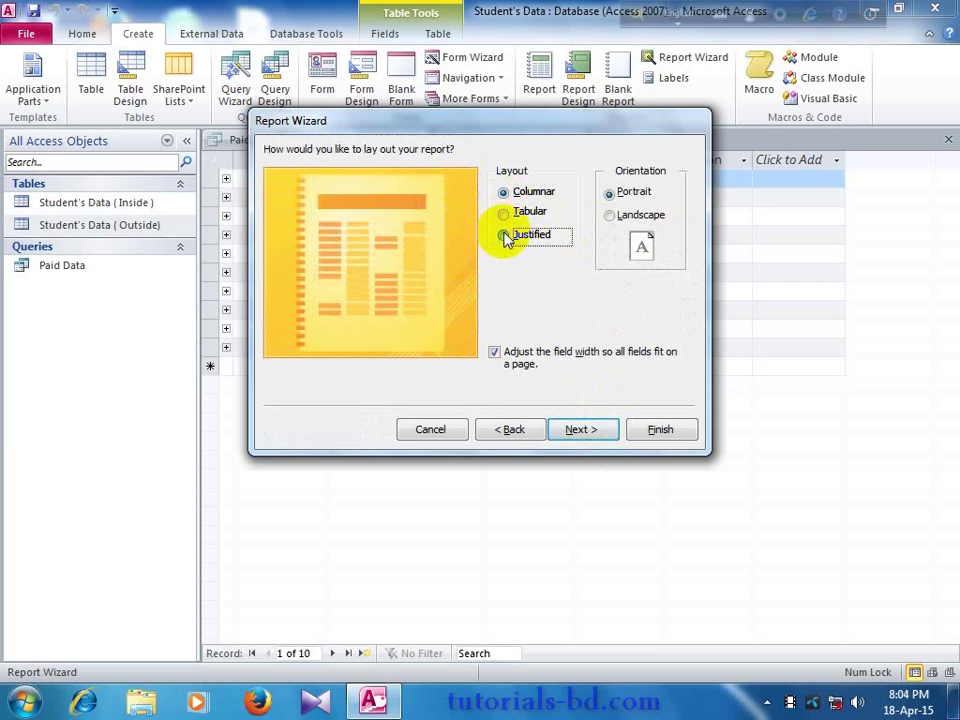
left_click(504, 236)
left_click(505, 214)
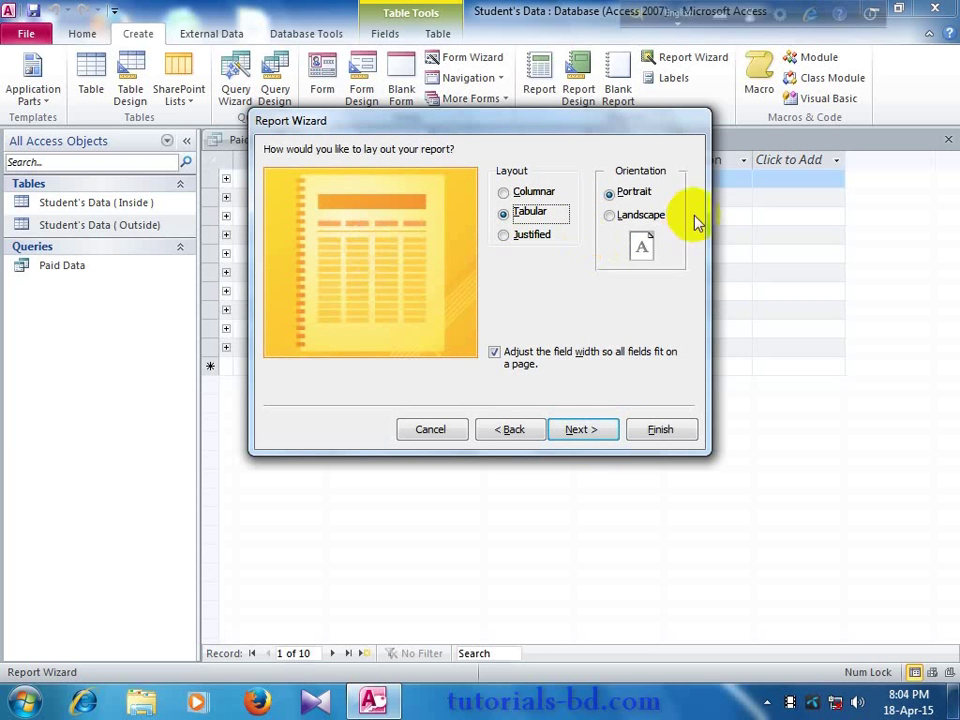
left_click(618, 197)
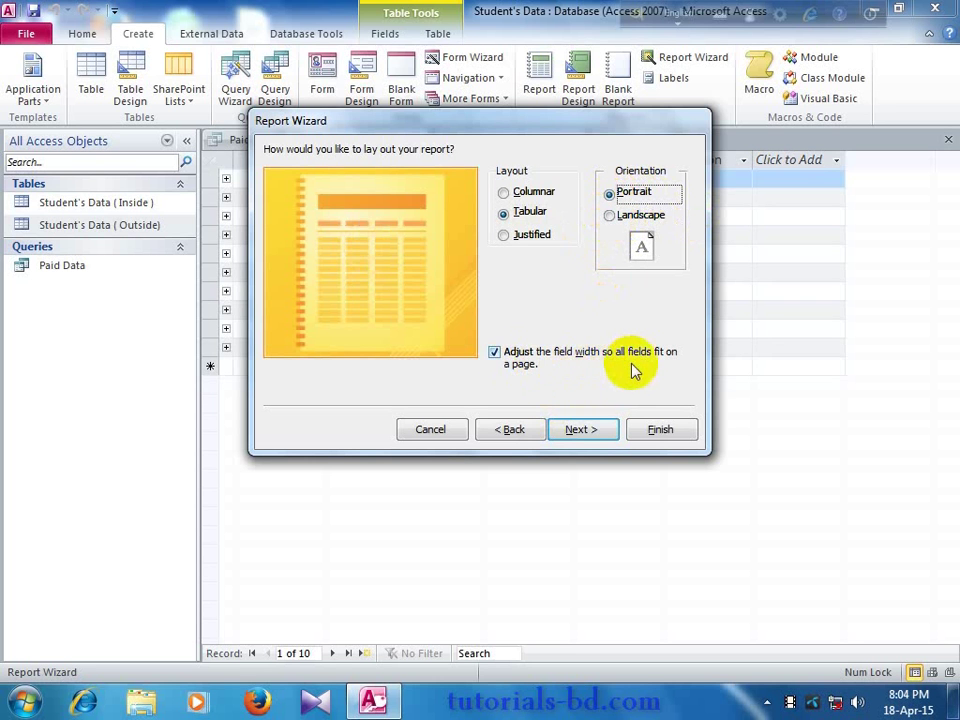
left_click(593, 433)
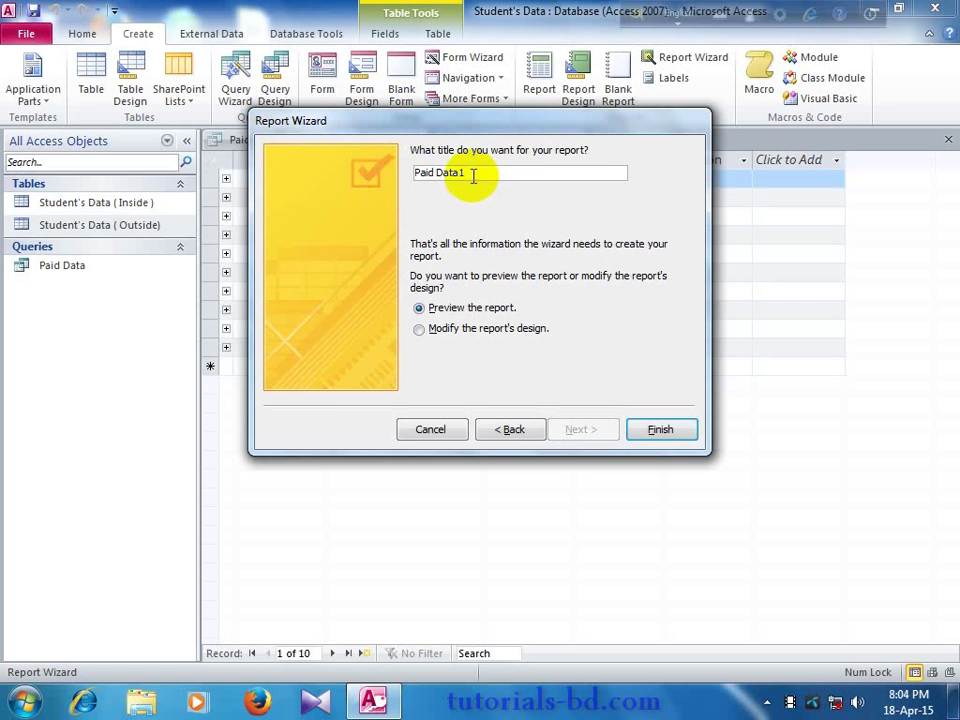
Finish the wizard with the title Paid Data1 and the preview option, and inspect the generated report page.
left_click(665, 429)
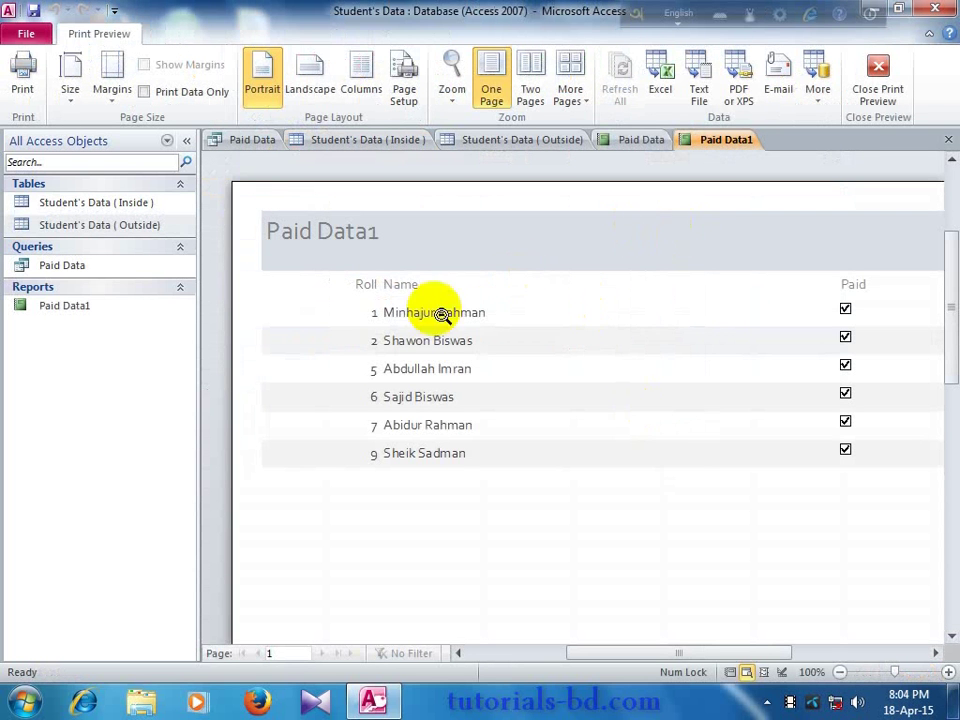
left_click_drag(954, 345, 954, 330)
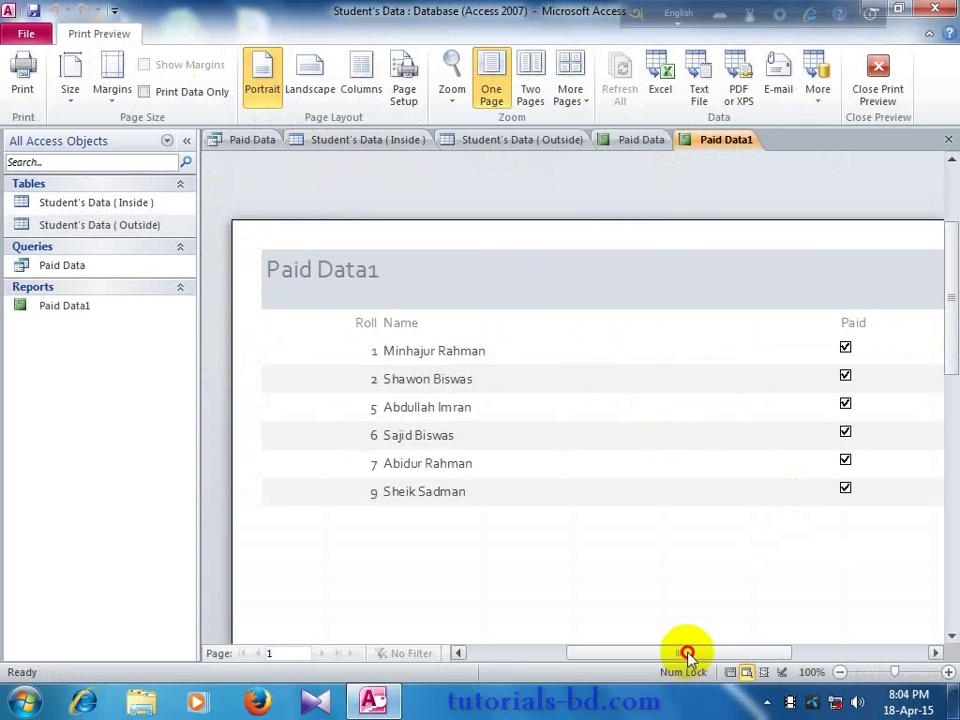
left_click_drag(688, 655, 654, 645)
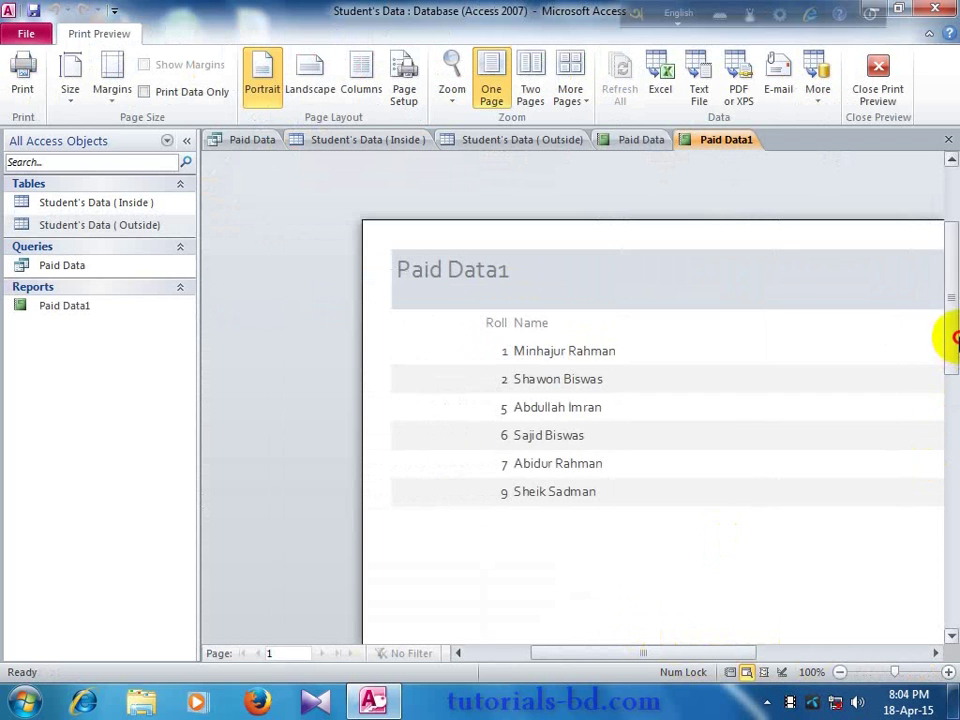
left_click_drag(950, 340, 943, 334)
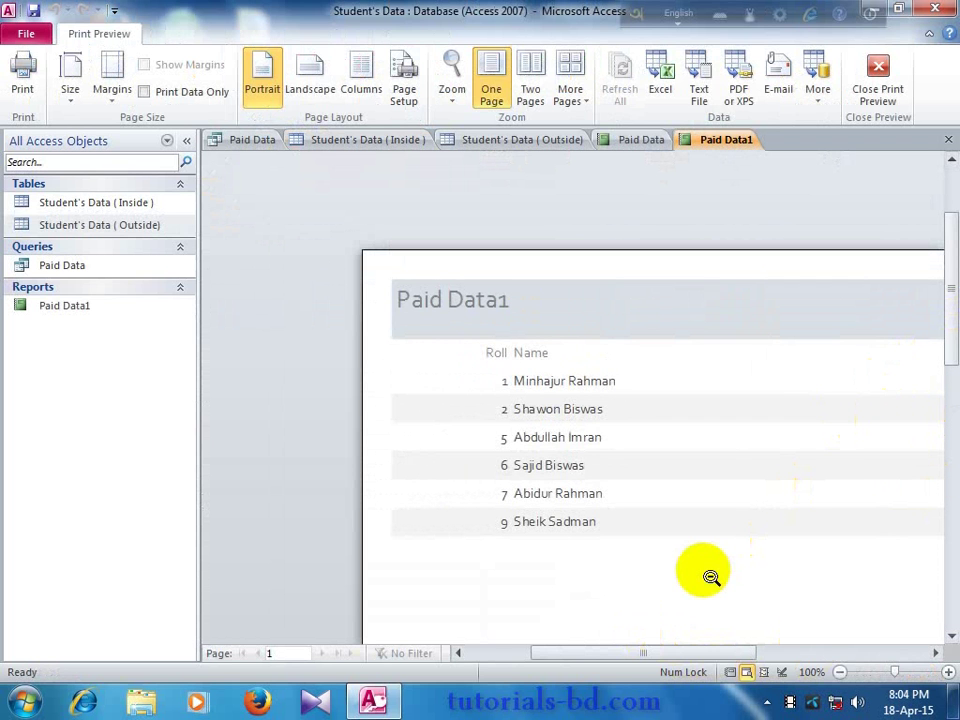